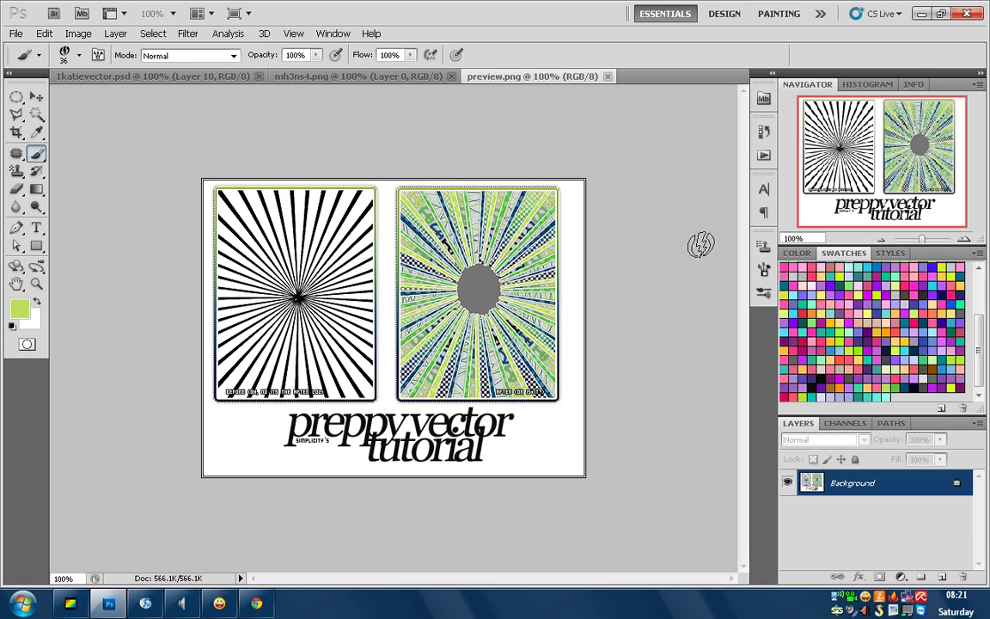
# Close preview.png and the 1katievector.psd example, leaving only mh3ns4.png open.
pyautogui.click(16, 247)
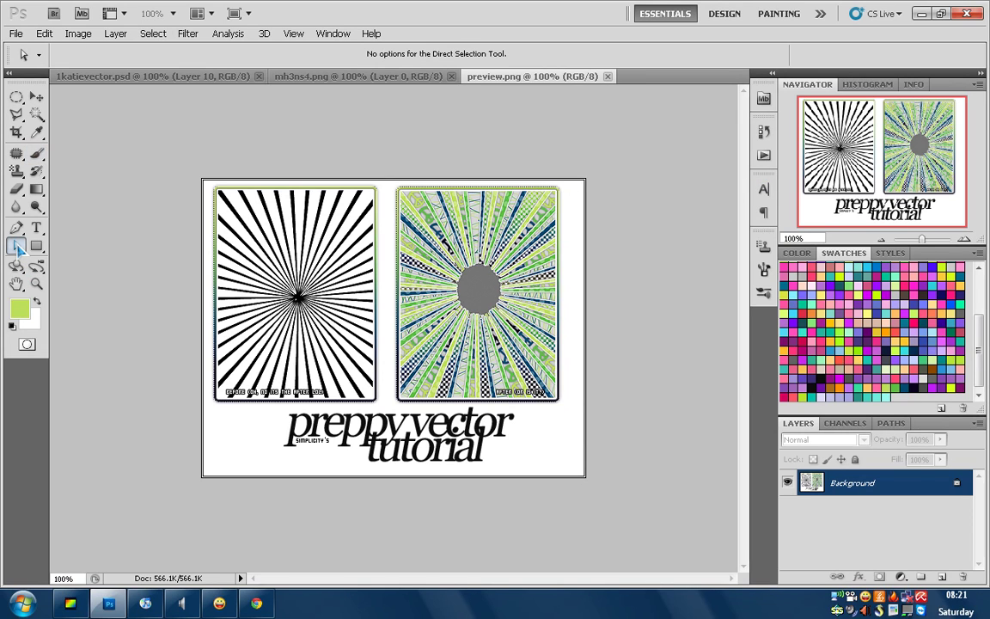
pyautogui.click(607, 77)
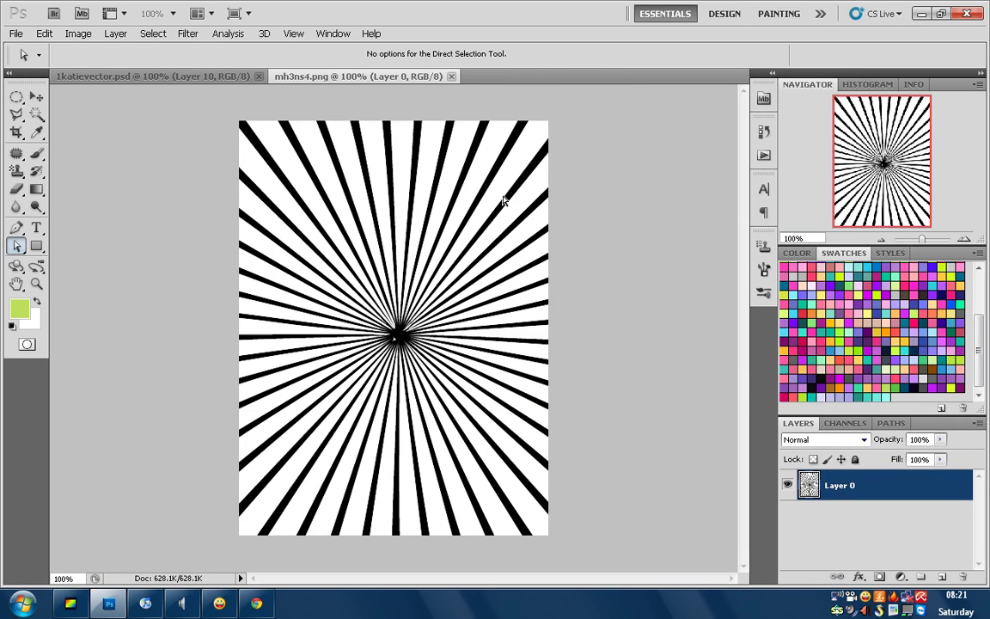
pyautogui.click(234, 79)
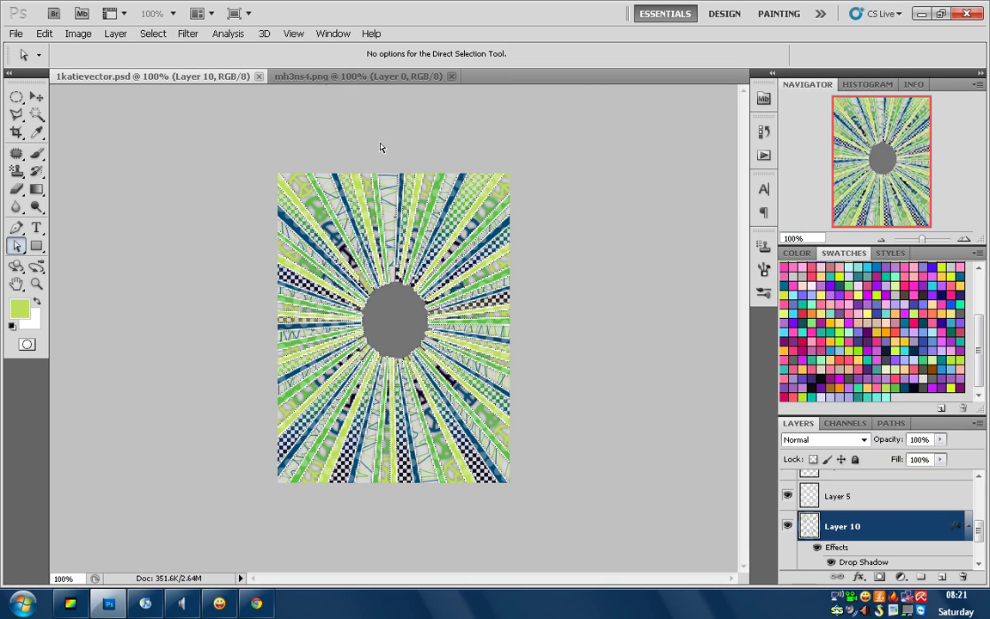
pyautogui.click(90, 37)
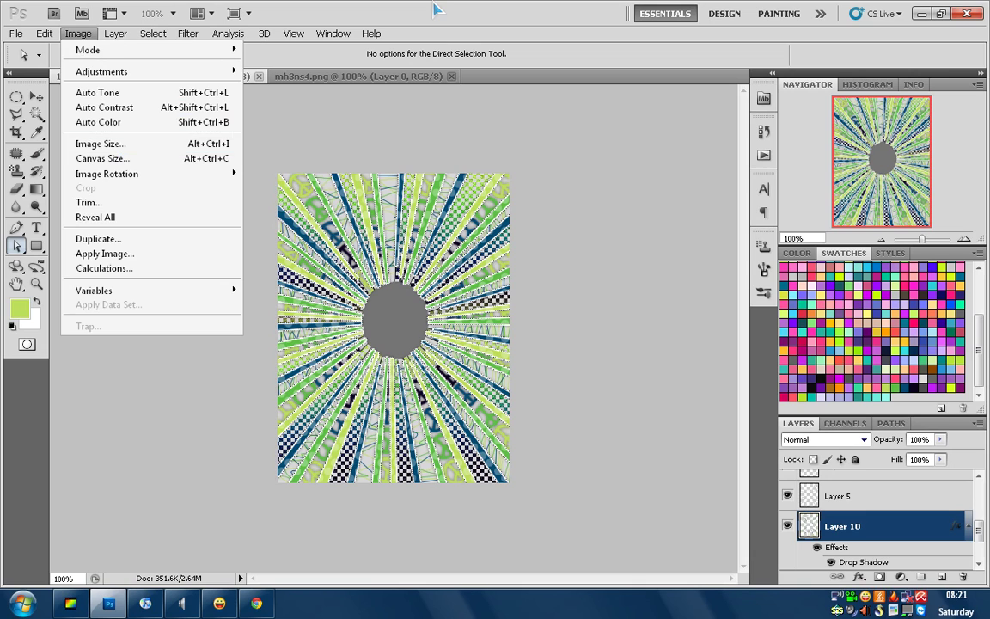
pyautogui.press('Escape')
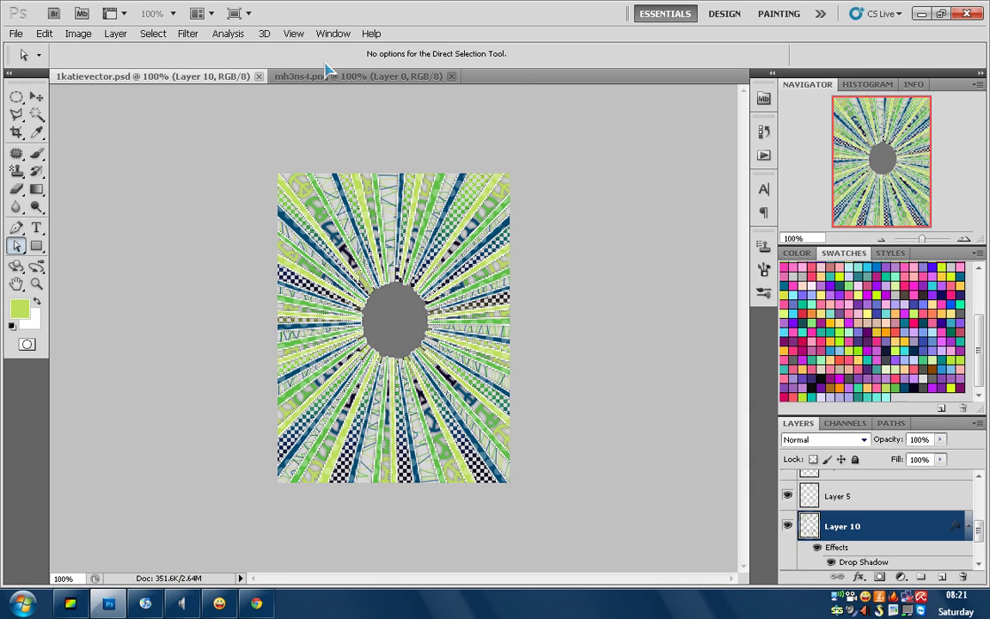
pyautogui.click(259, 77)
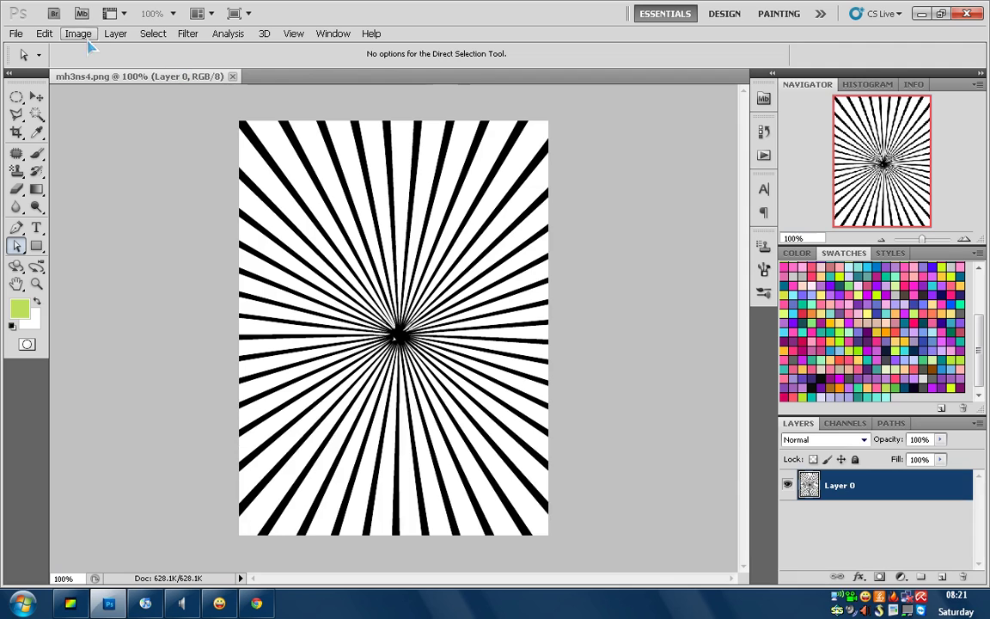
# Scale the starburst image to 300 pixels wide.
pyautogui.click(83, 36)
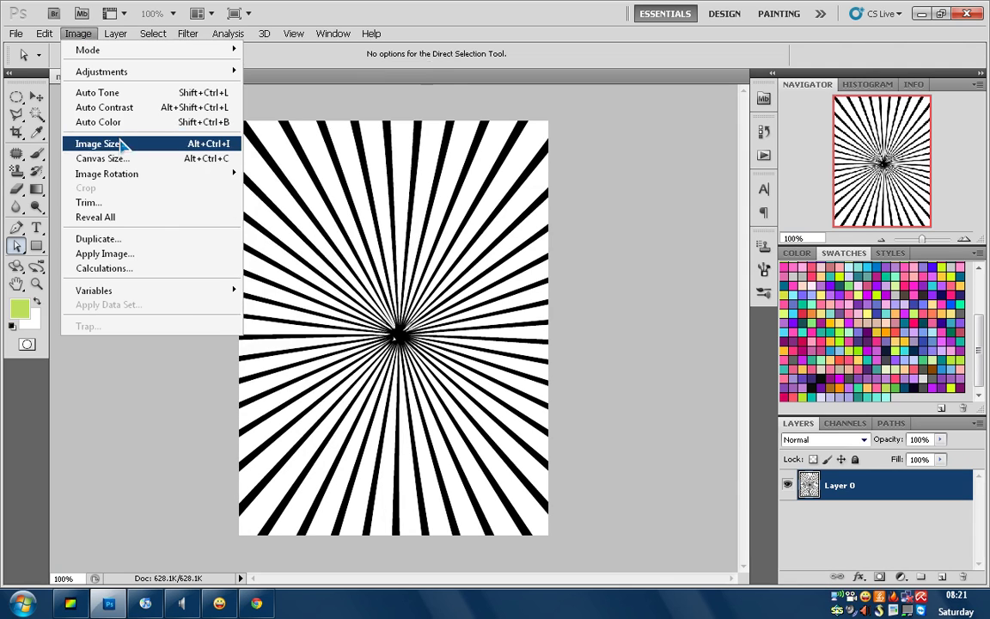
pyautogui.click(120, 145)
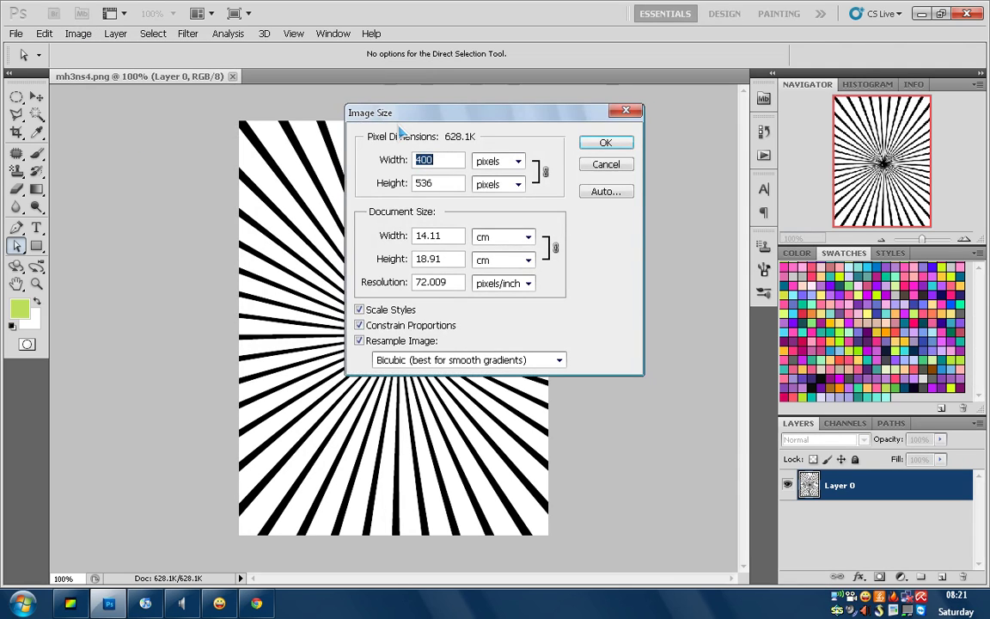
pyautogui.write('300')
pyautogui.press('Return')
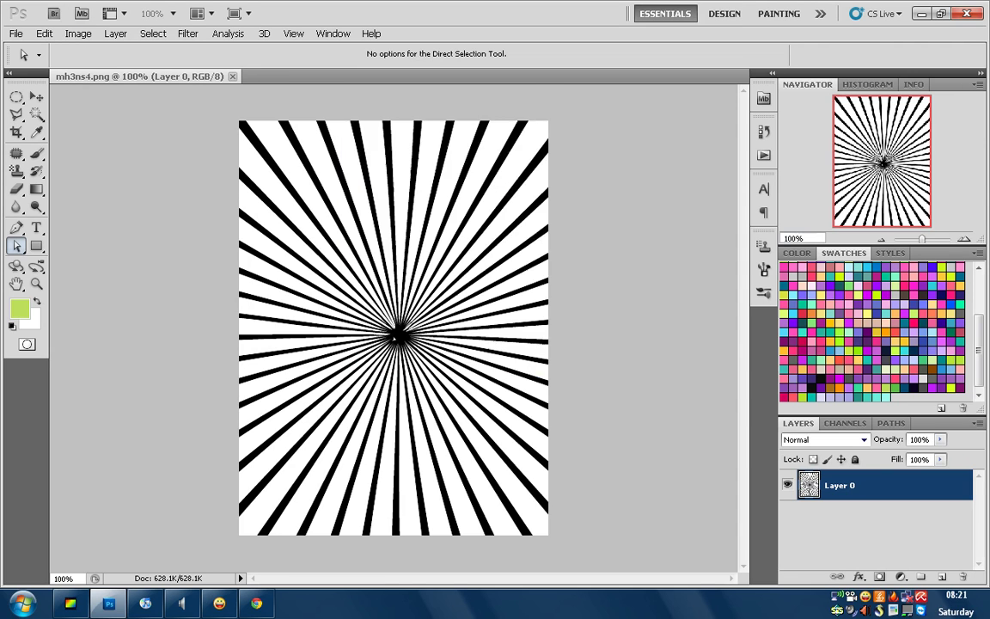
# Trim the canvas height to 400 pixels, accepting the clipping.
pyautogui.click(79, 32)
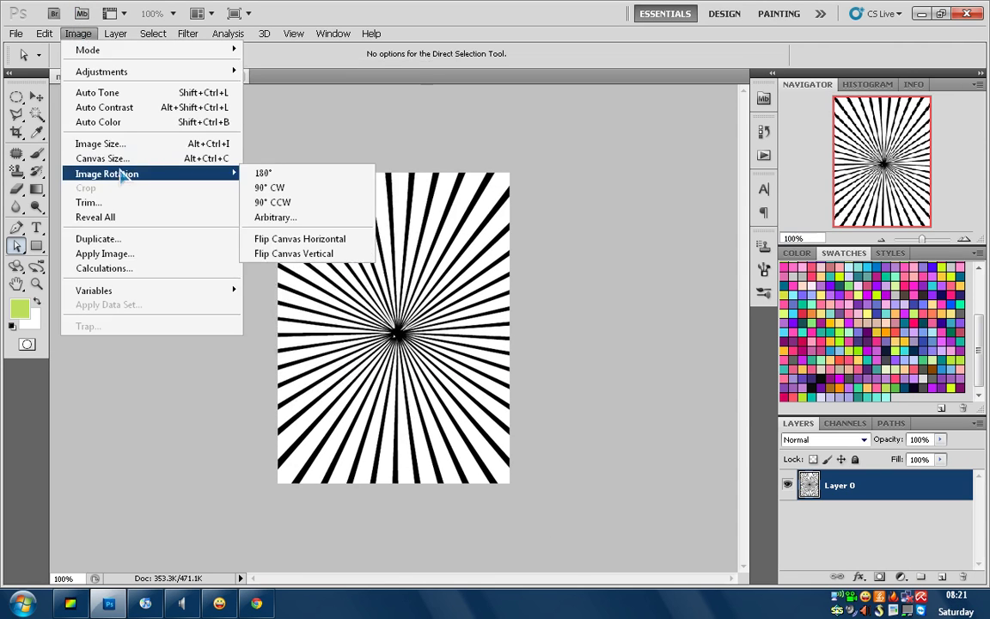
pyautogui.click(103, 158)
pyautogui.click(560, 213)
pyautogui.click(530, 241)
pyautogui.doubleClick(496, 235)
pyautogui.write('400')
pyautogui.press('Return')
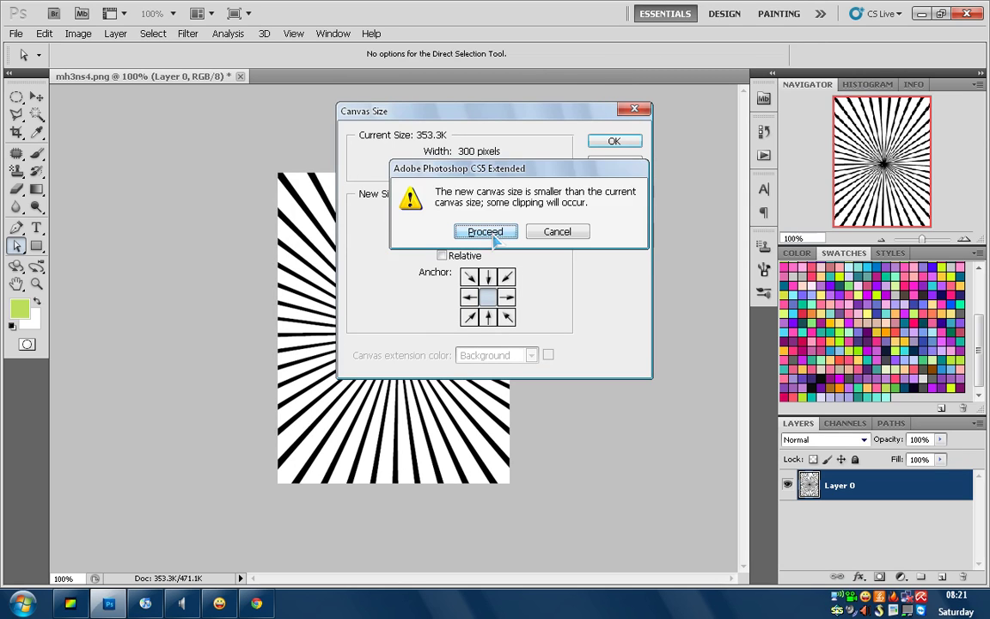
pyautogui.click(490, 229)
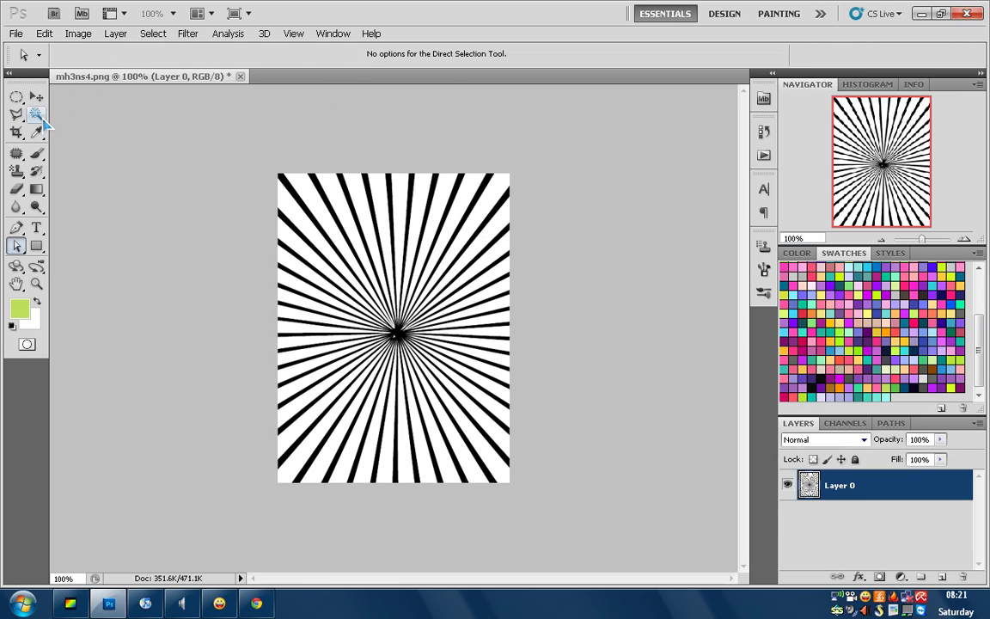
pyautogui.click(36, 115)
# Select a circle at the starburst's centre and pick grey, undoing a first fill.
pyautogui.click(17, 96)
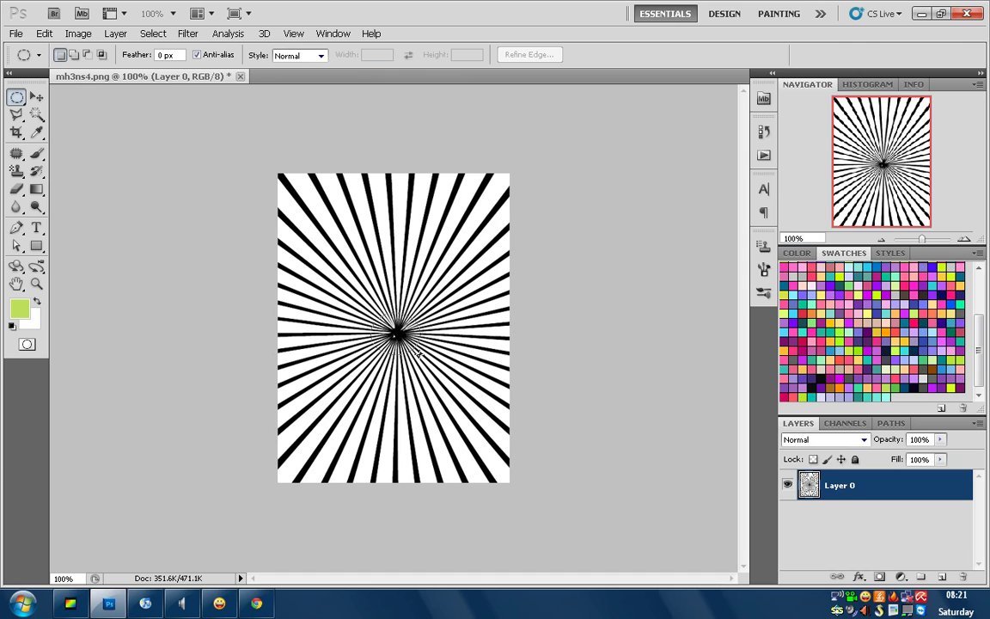
pyautogui.moveTo(378, 312); pyautogui.dragTo(420, 354)
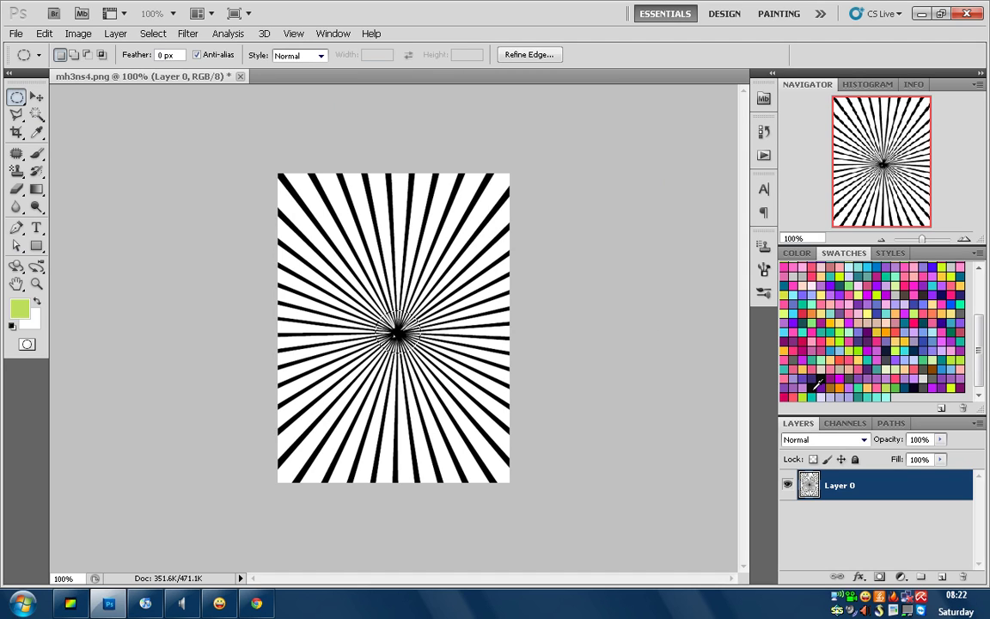
pyautogui.scroll(5, 881, 293)
pyautogui.click(891, 264)
pyautogui.hotkey('shift', 'F5')
pyautogui.press('Return')
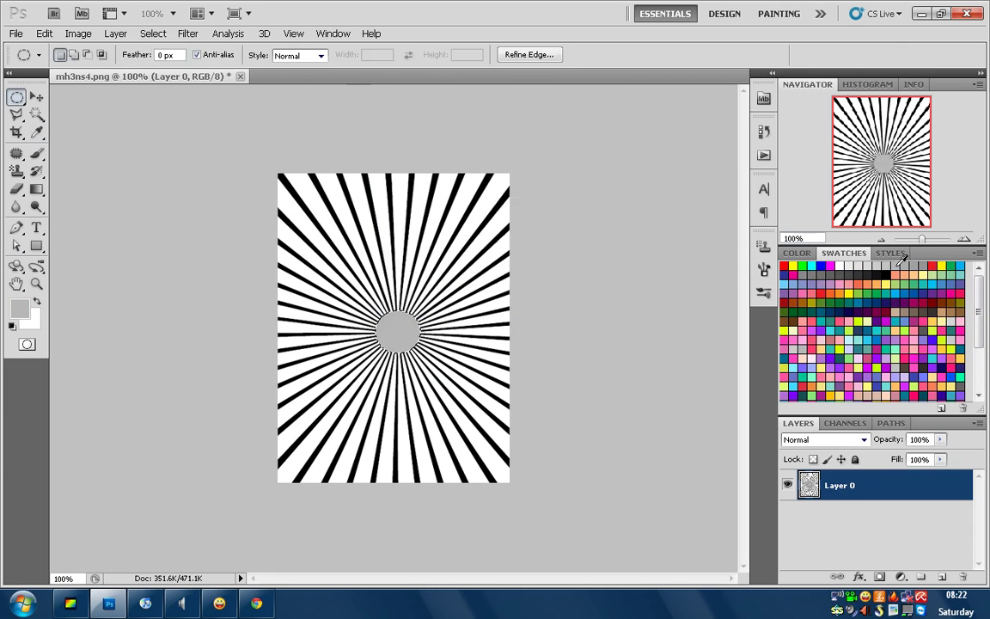
pyautogui.hotkey('ctrl', 'd')
pyautogui.hotkey('ctrl', 'alt', 'z')
pyautogui.hotkey('ctrl', 'alt', 'z')
# Fill the centre circle grey on a new Layer 1 and deselect it.
pyautogui.hotkey('ctrl', 'shift', 'n')
pyautogui.press('Return')
pyautogui.hotkey('shift', 'F5')
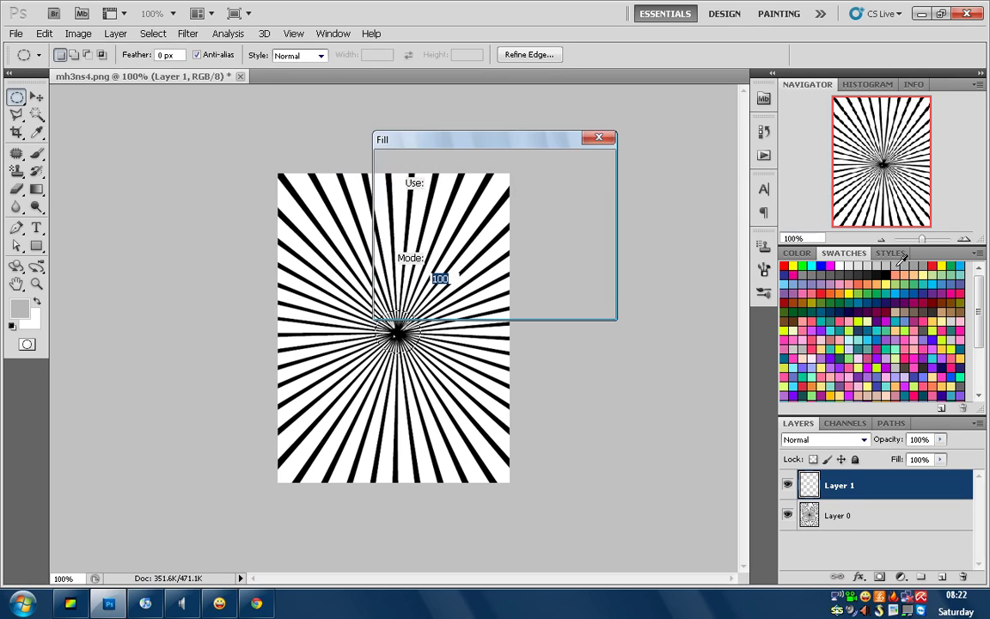
pyautogui.press('Return')
pyautogui.hotkey('ctrl', 'd')
# Give Layer 1 a low-opacity Screen circle-pattern overlay and a Drop Shadow.
pyautogui.rightClick(857, 486)
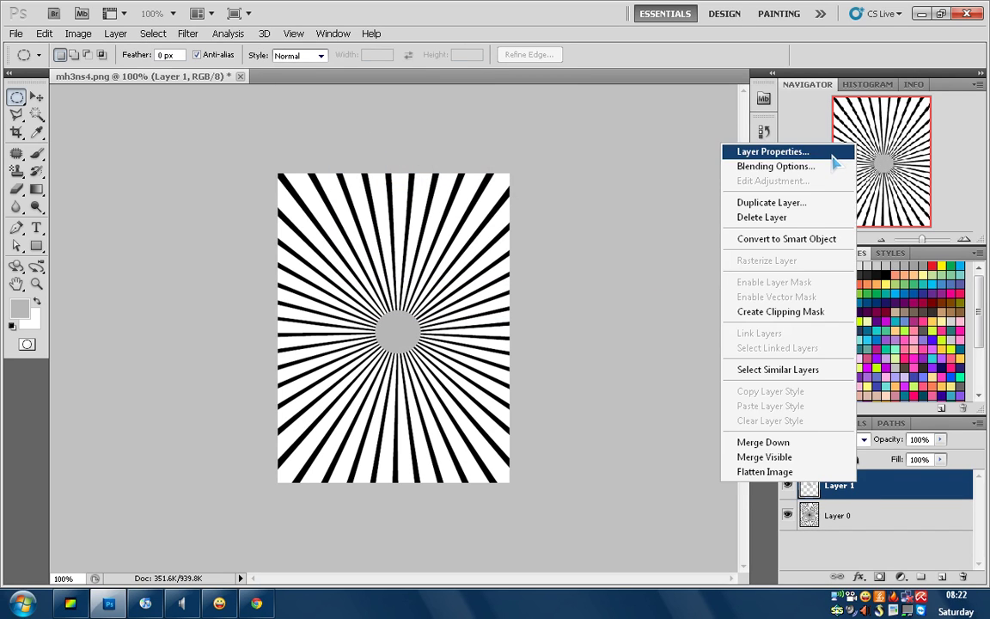
pyautogui.press('h')
pyautogui.press('b')
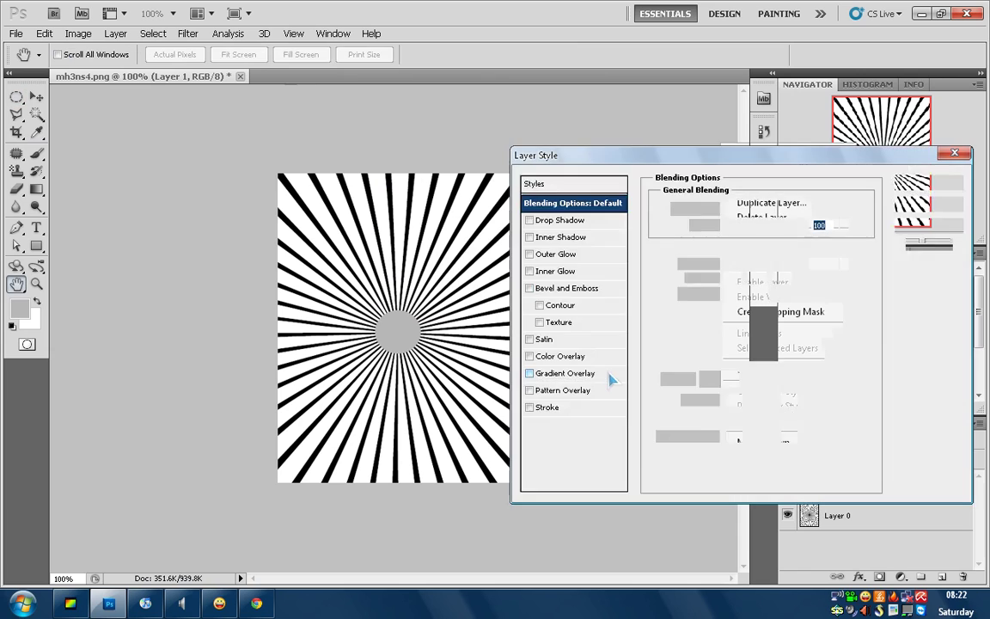
pyautogui.click(601, 394)
pyautogui.click(760, 258)
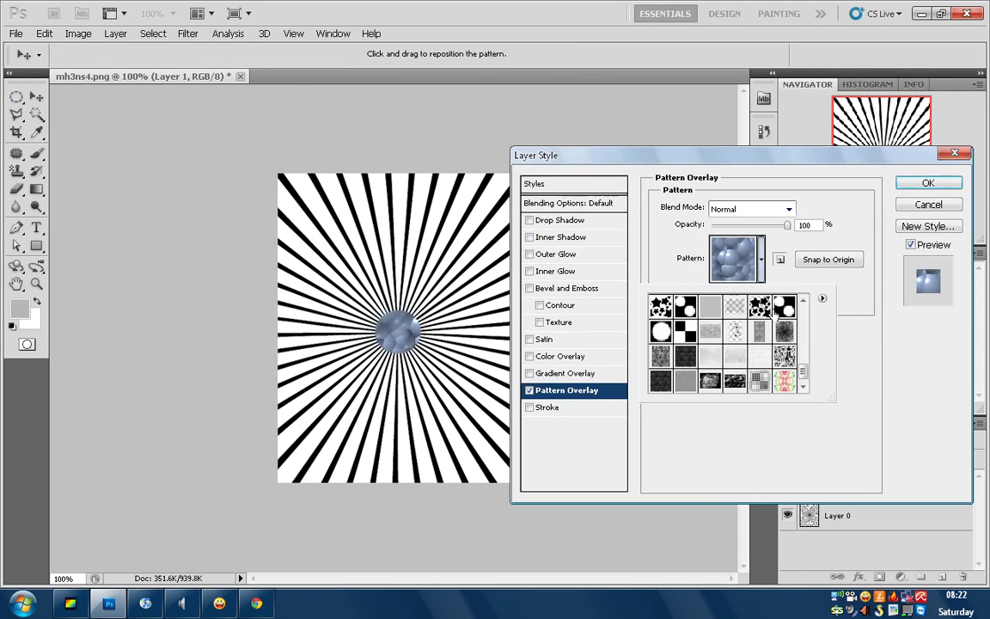
pyautogui.moveTo(803, 372); pyautogui.dragTo(803, 327)
pyautogui.click(685, 331)
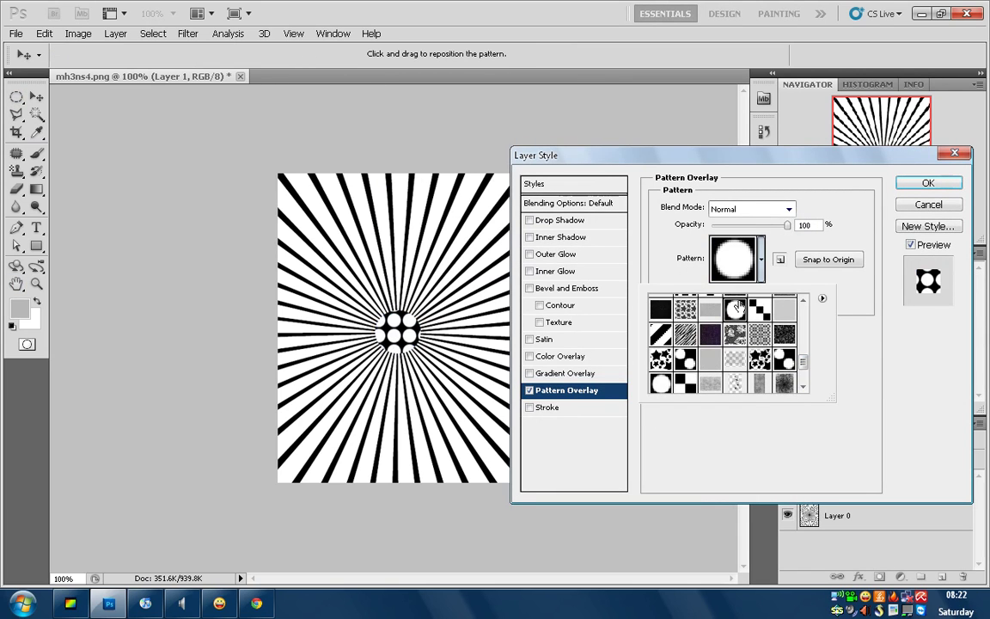
pyautogui.click(771, 219)
pyautogui.click(774, 210)
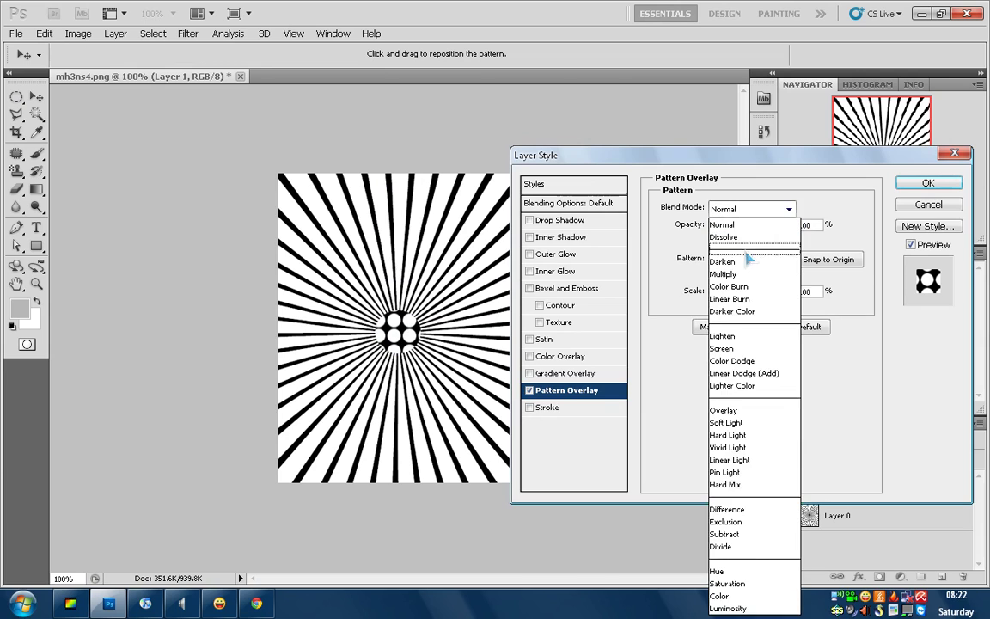
pyautogui.click(720, 342)
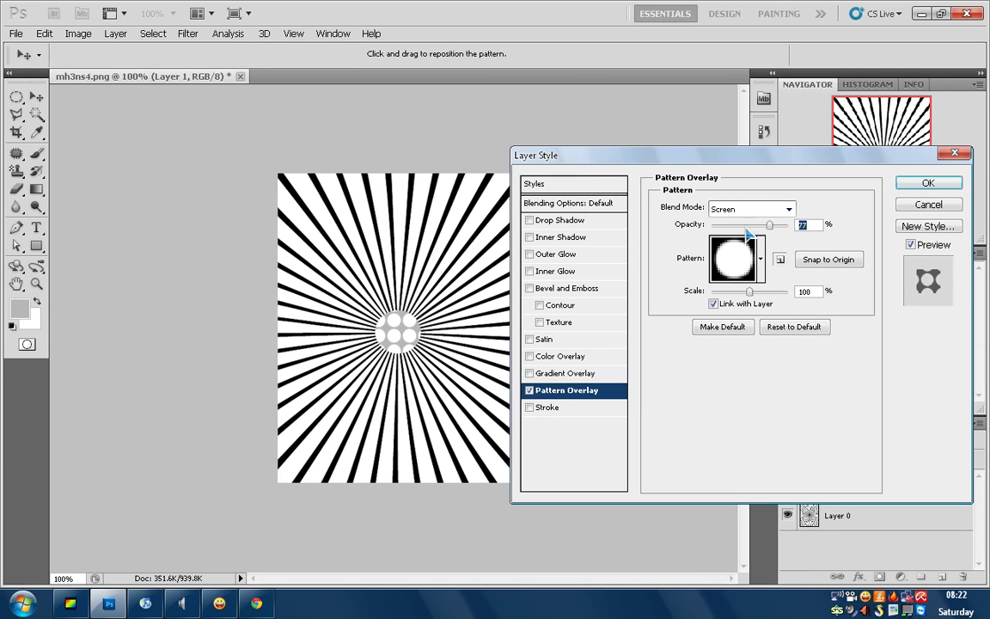
pyautogui.moveTo(784, 225); pyautogui.dragTo(726, 225)
pyautogui.click(569, 222)
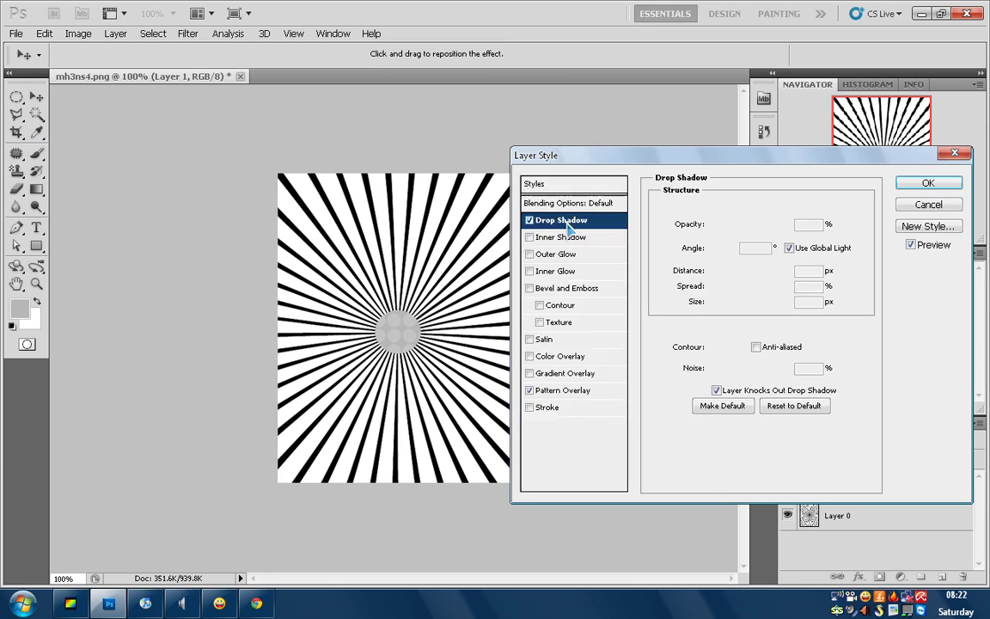
pyautogui.press('Escape')
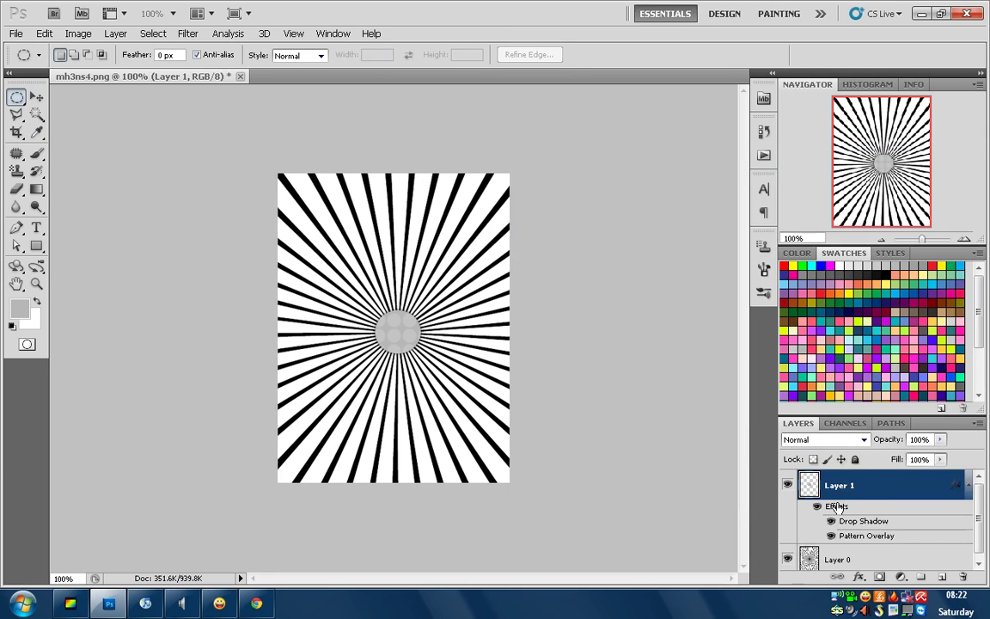
# On Layer 0, magic-wand select alternating rays at the top, right, bottom and left.
pyautogui.click(856, 561)
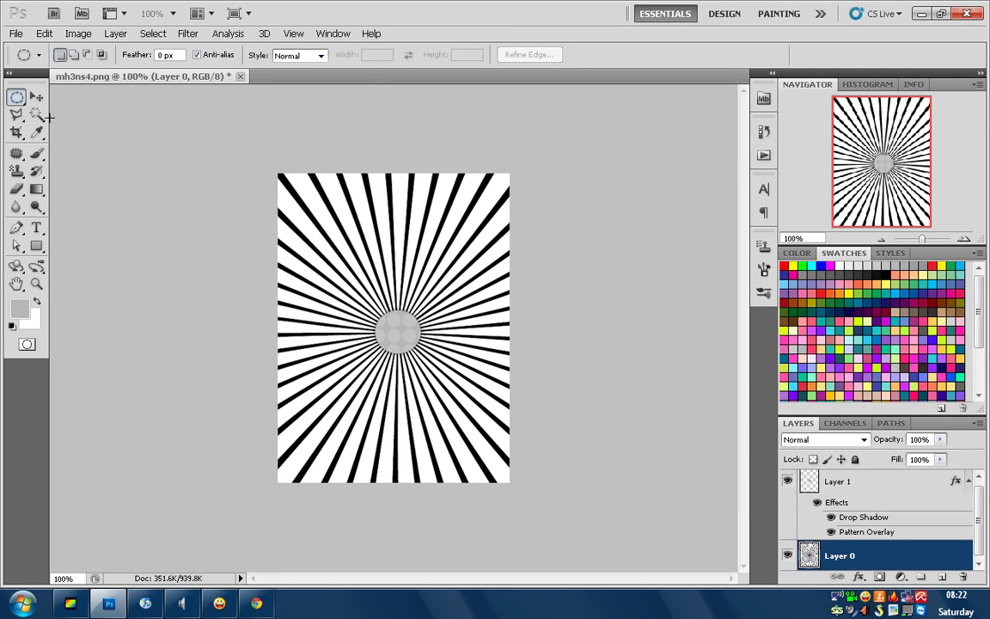
pyautogui.click(36, 114)
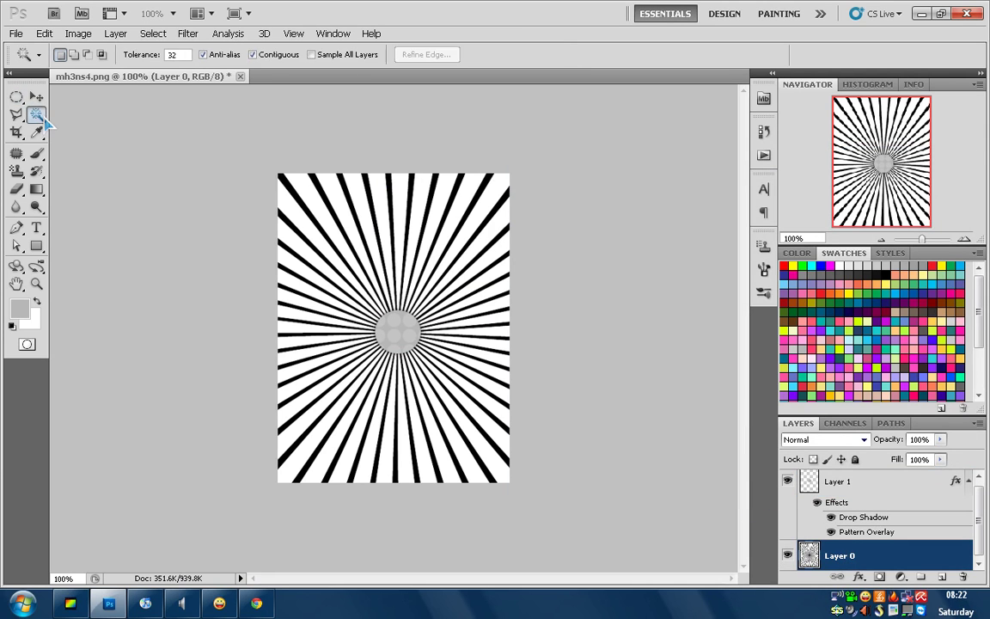
pyautogui.keyDown('shift'); pyautogui.click(330, 209); pyautogui.keyUp('shift')
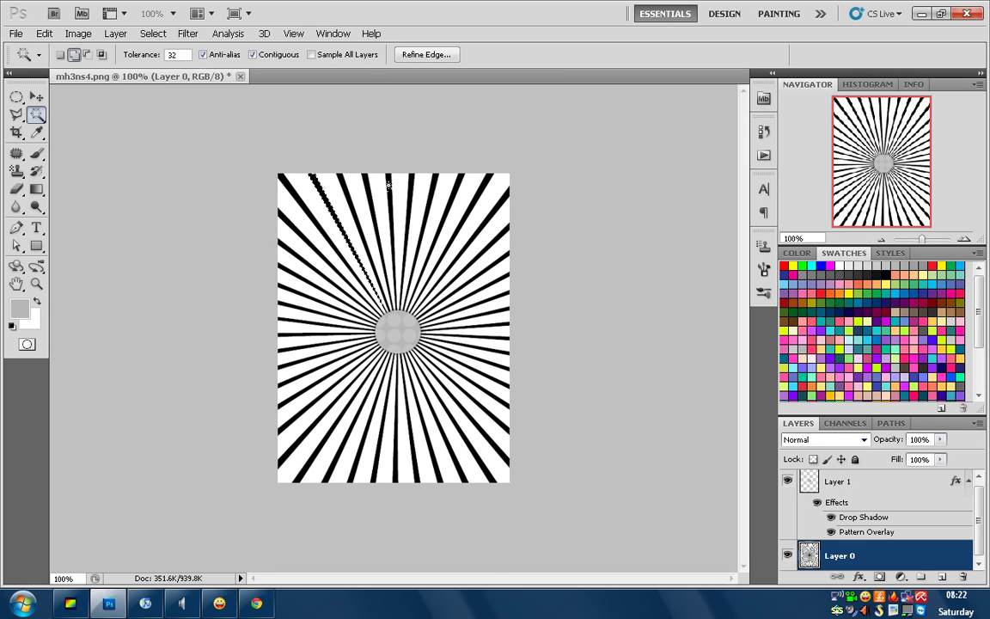
pyautogui.click(389, 185)
pyautogui.click(460, 184)
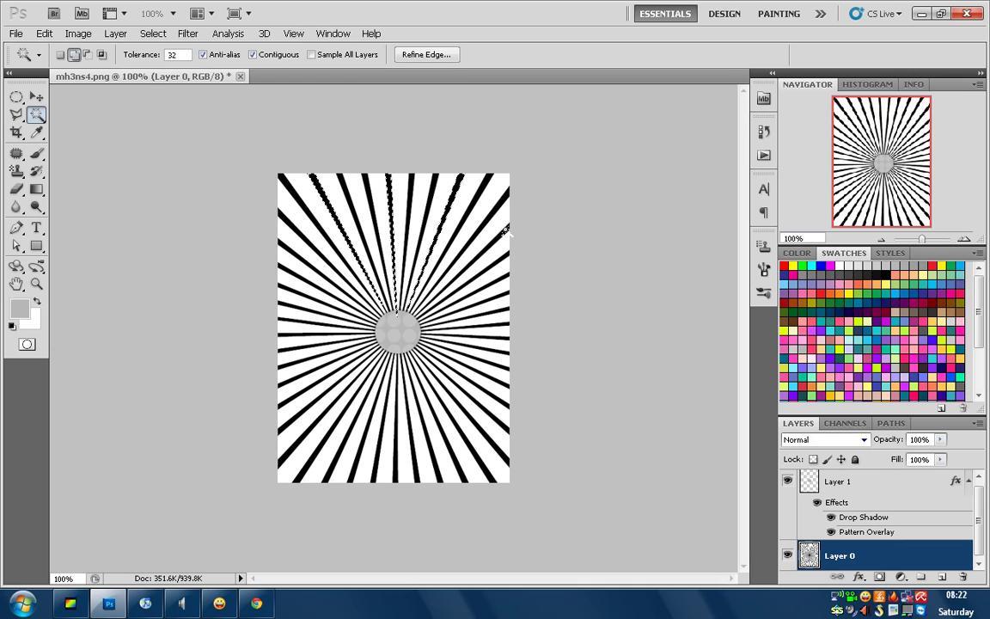
pyautogui.click(505, 301)
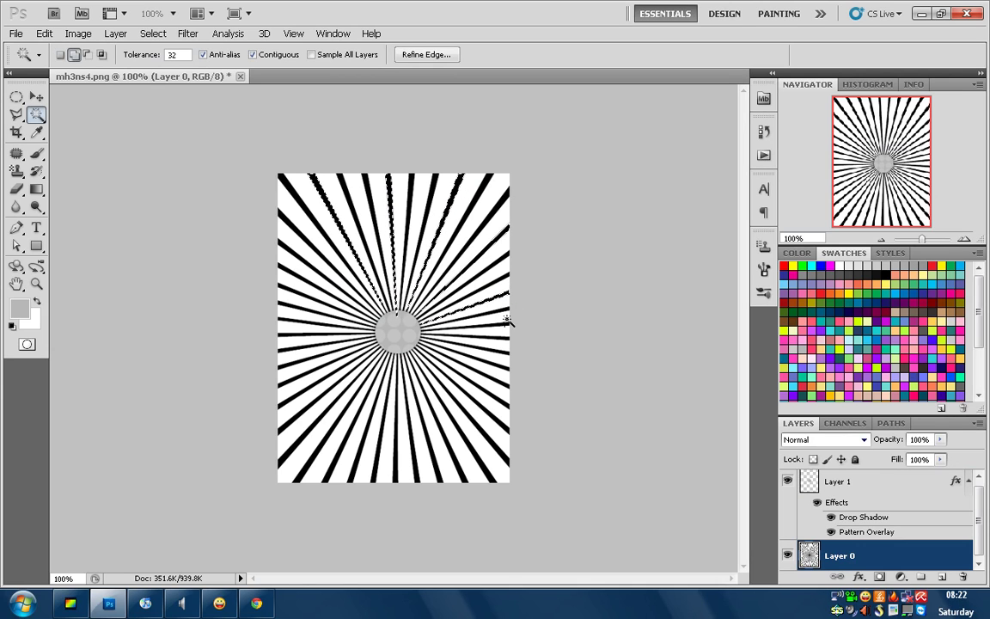
pyautogui.click(508, 343)
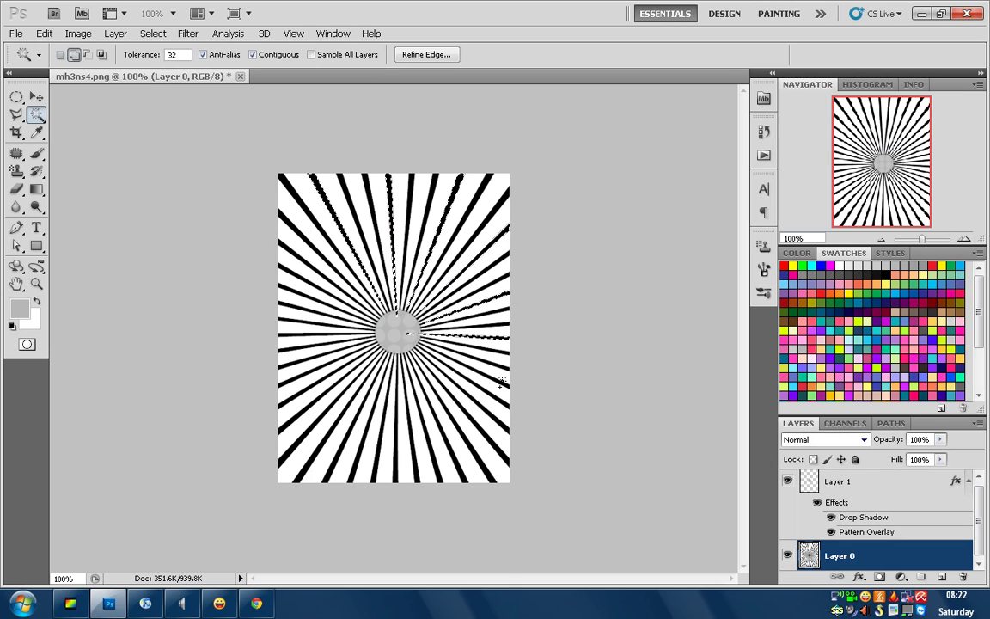
pyautogui.click(507, 389)
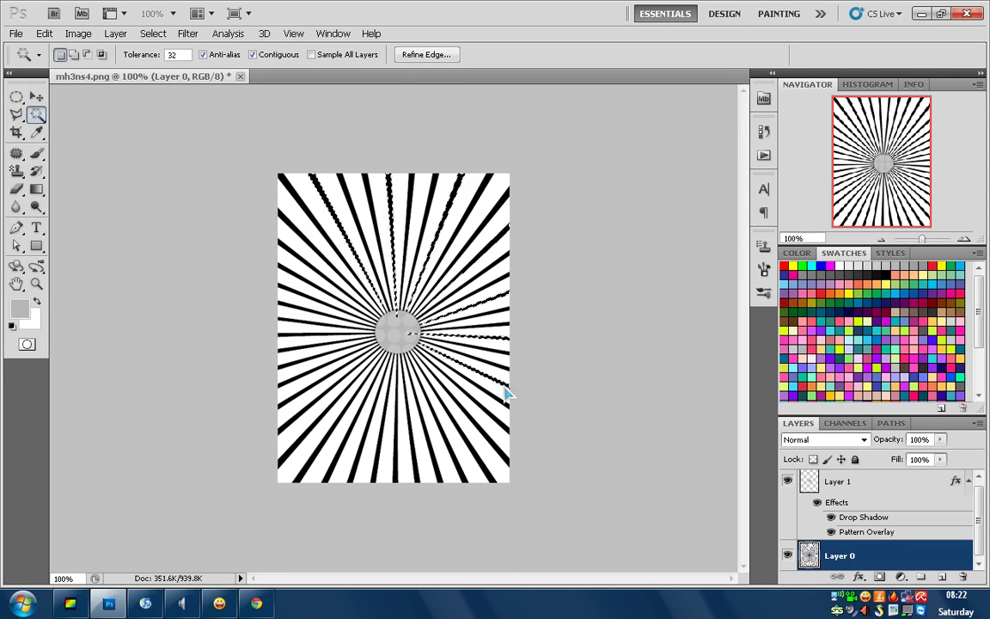
pyautogui.click(480, 428)
pyautogui.click(442, 460)
pyautogui.click(396, 430)
pyautogui.click(368, 417)
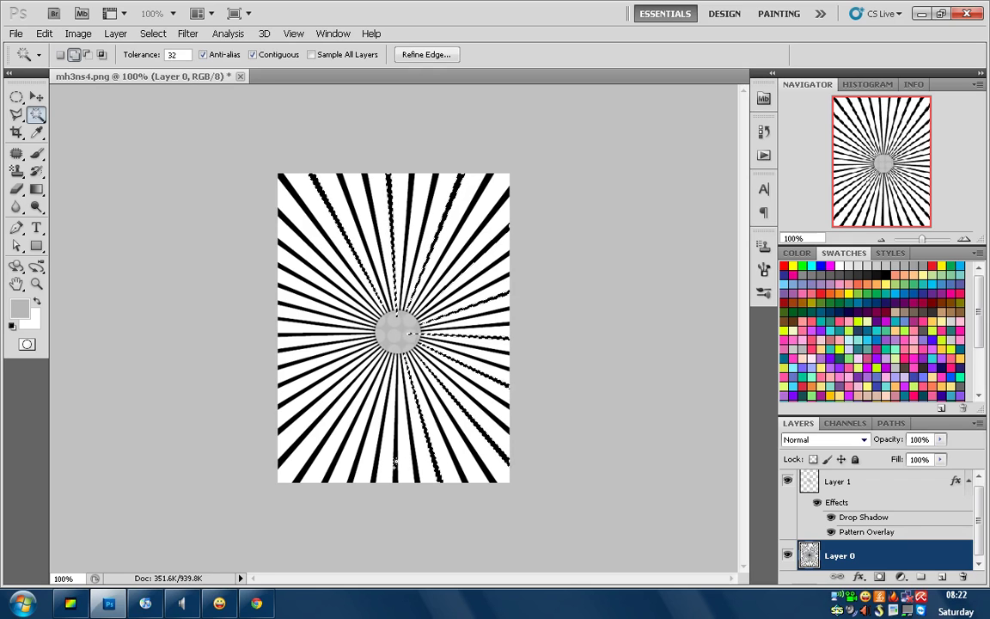
pyautogui.click(375, 463)
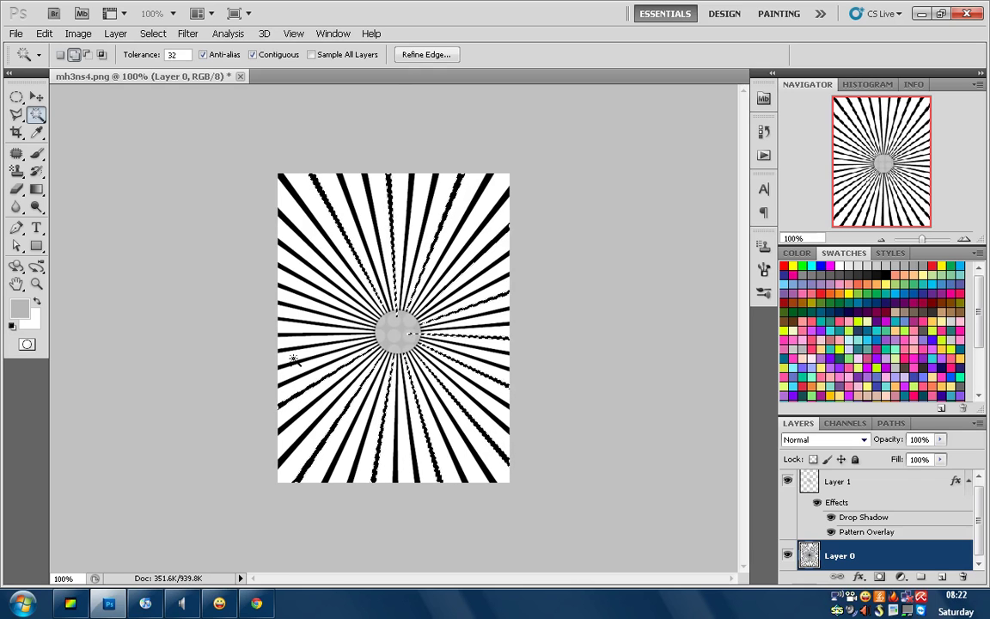
pyautogui.click(284, 311)
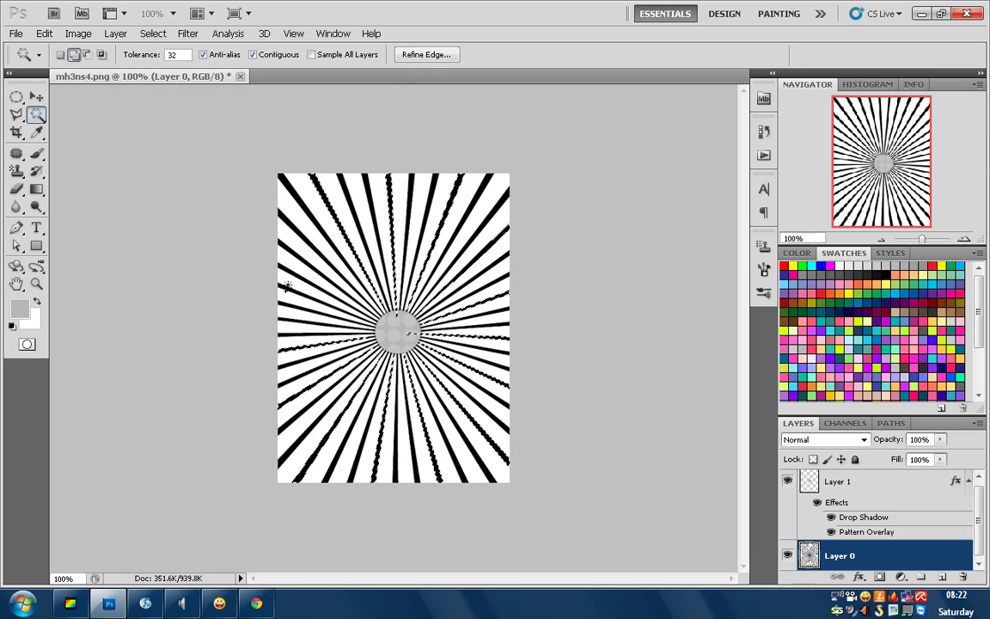
pyautogui.click(287, 285)
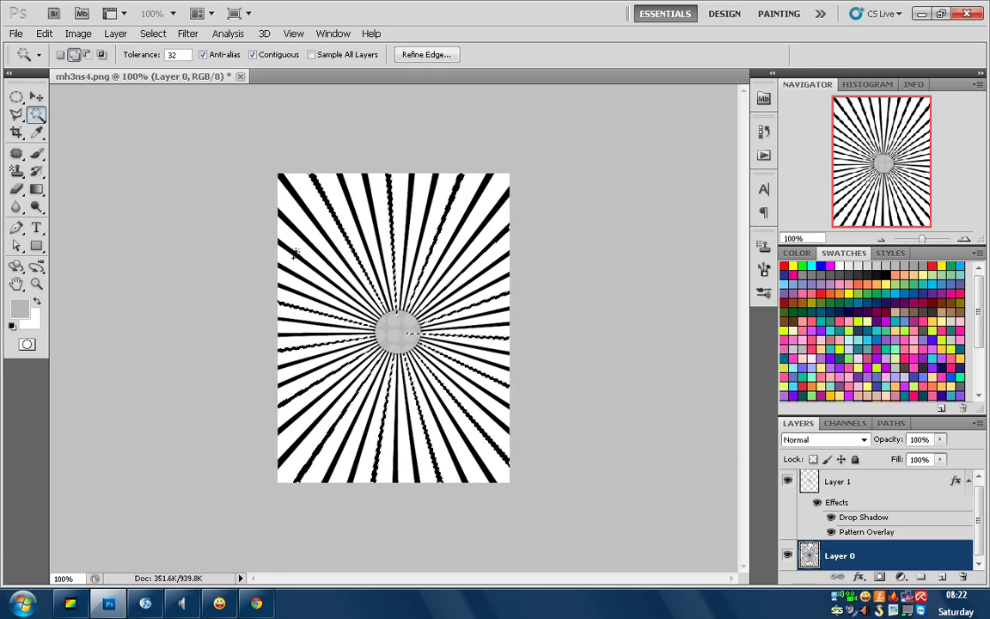
# Finish the ray selection, add a new layer and choose light green as foreground colour.
pyautogui.click(436, 300)
pyautogui.hotkey('ctrl', 'shift', 'n')
pyautogui.press('Return')
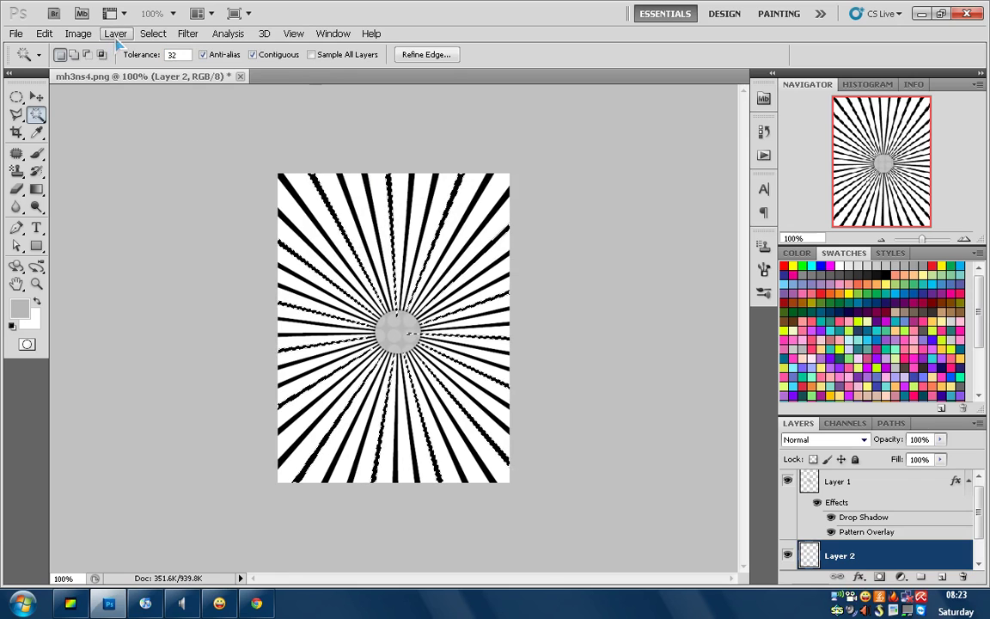
pyautogui.click(115, 34)
pyautogui.click(322, 9)
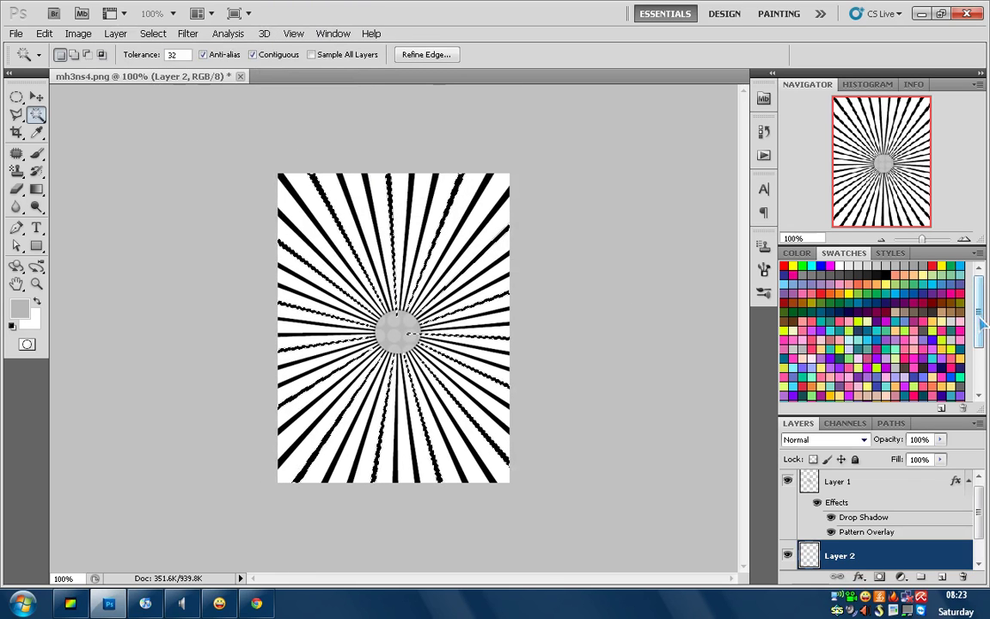
pyautogui.moveTo(981, 320); pyautogui.dragTo(981, 358)
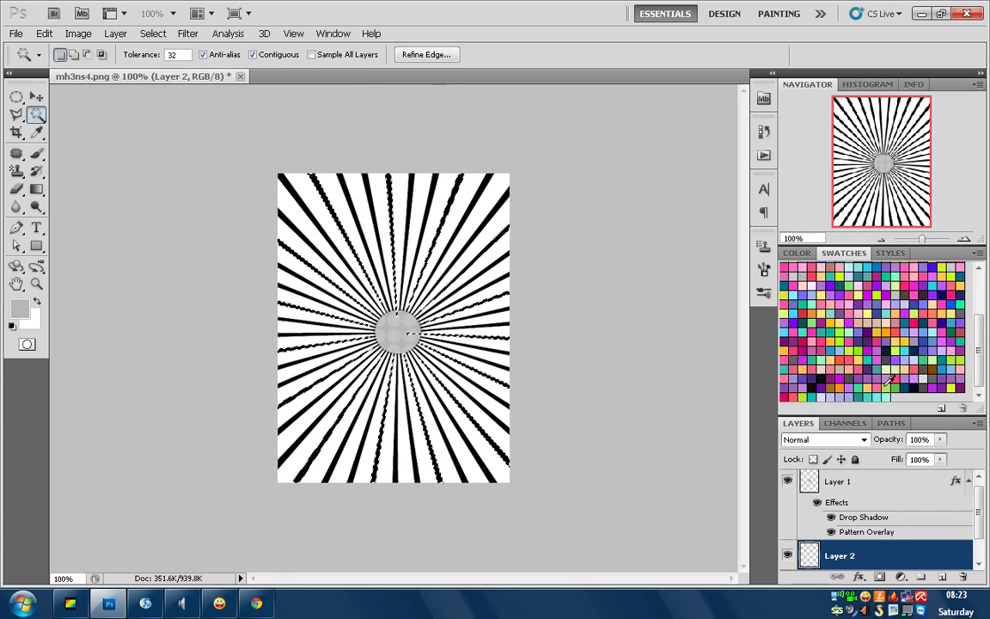
pyautogui.click(884, 388)
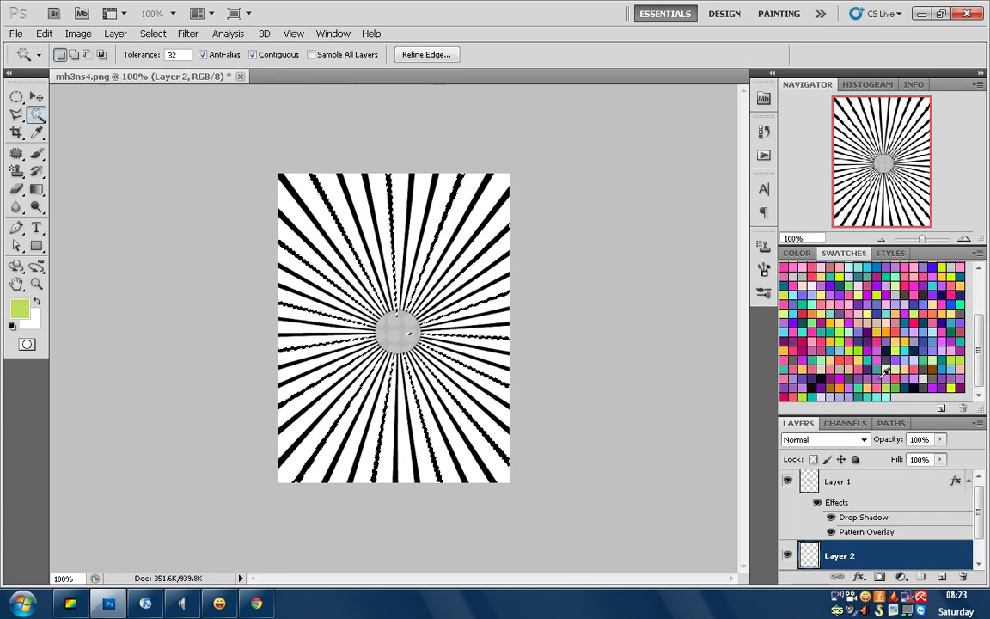
# Fill the selected rays with light green on another new layer, Layer 3.
pyautogui.hotkey('ctrl', 'shift', 'n')
pyautogui.press('Return')
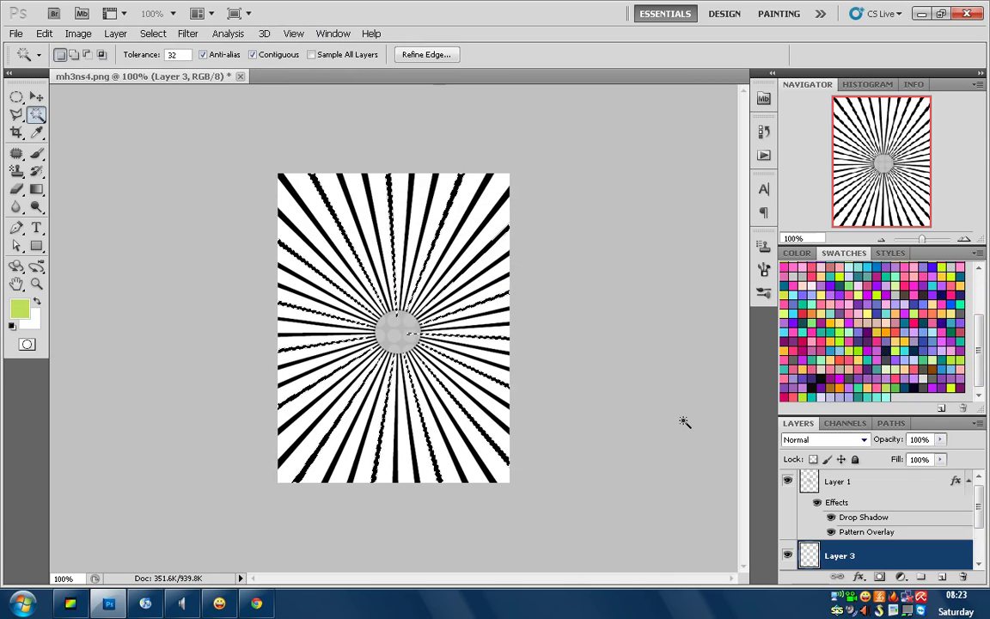
pyautogui.hotkey('shift', 'F5')
pyautogui.press('Escape')
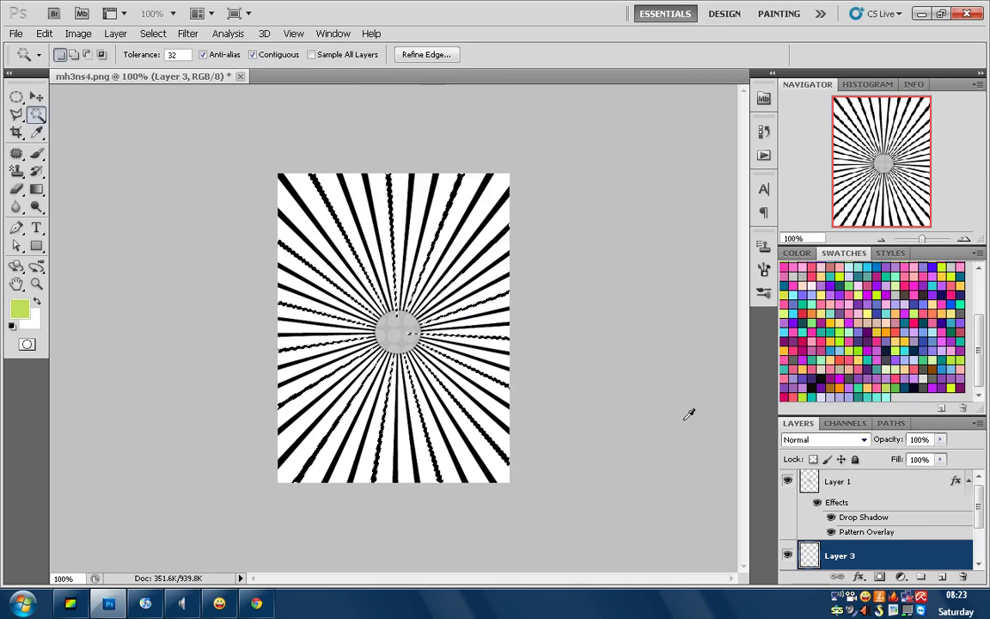
pyautogui.click(44, 34)
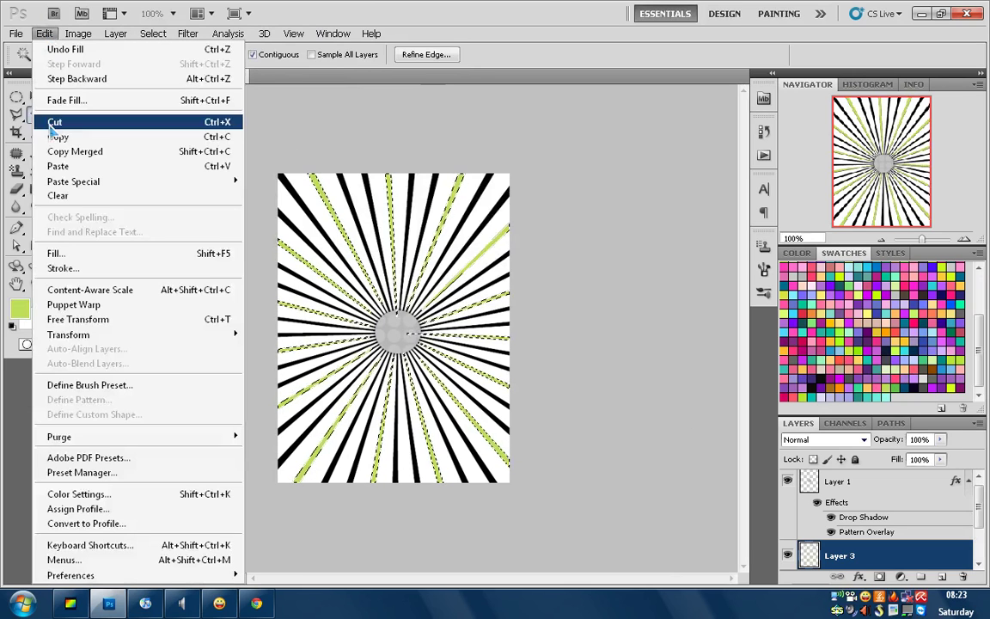
pyautogui.click(57, 253)
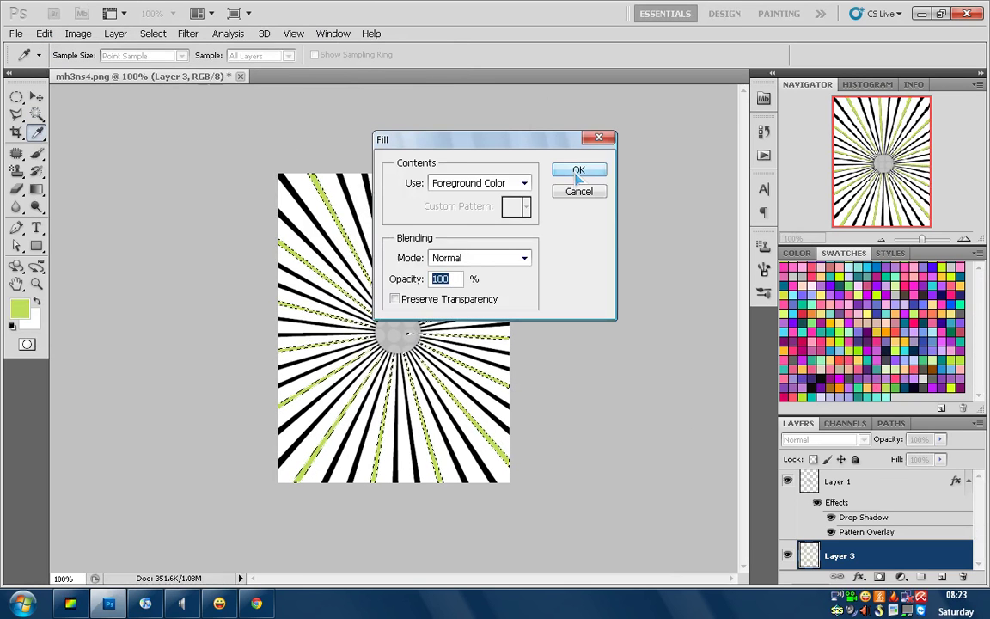
pyautogui.click(579, 171)
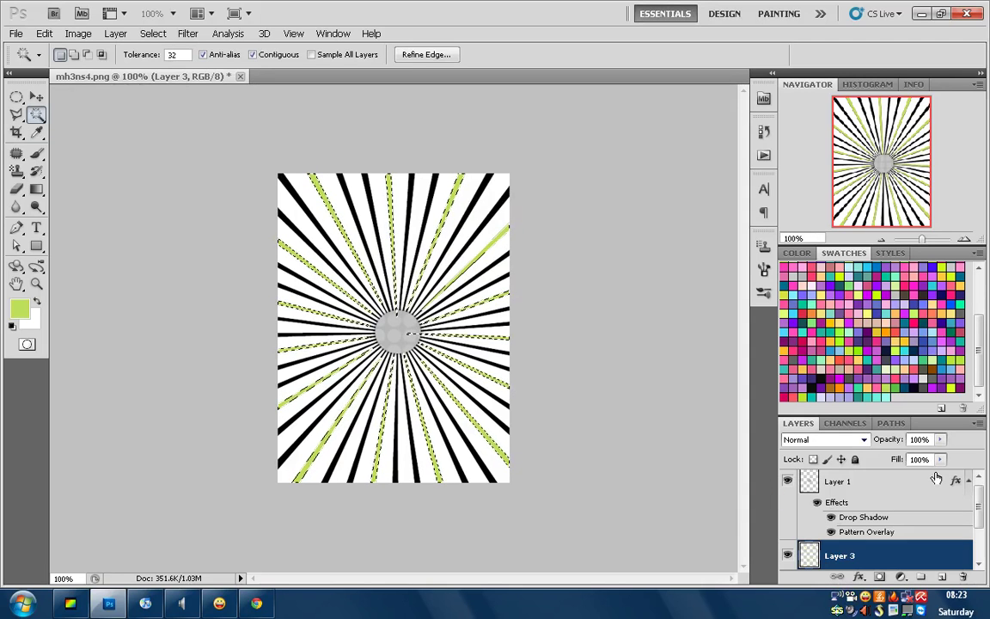
# Deselect and merge the empty Layer 2 down into Layer 0.
pyautogui.hotkey('ctrl', 'd')
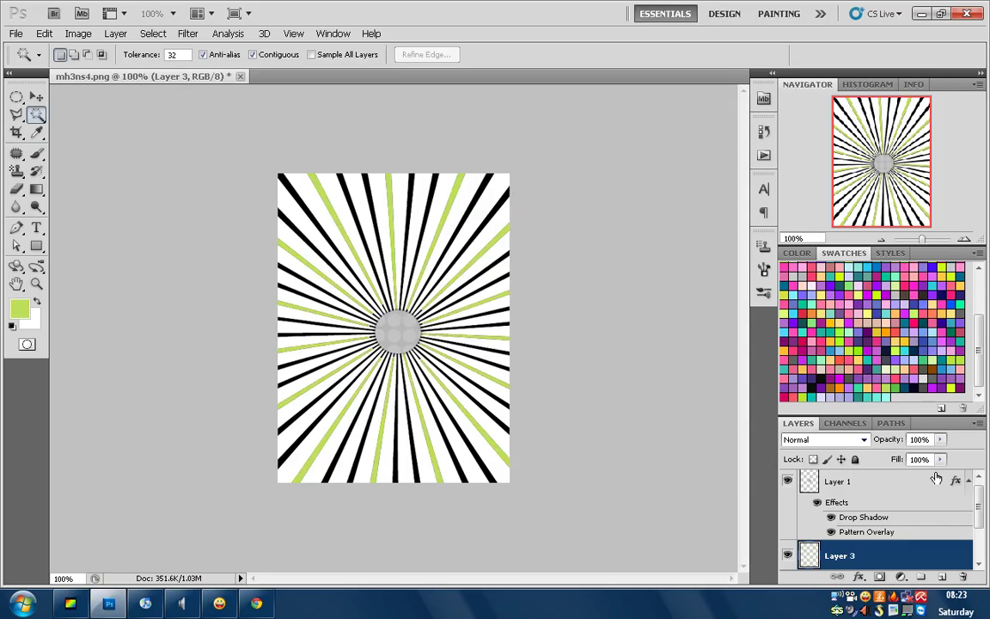
pyautogui.scroll(-3, 883, 469)
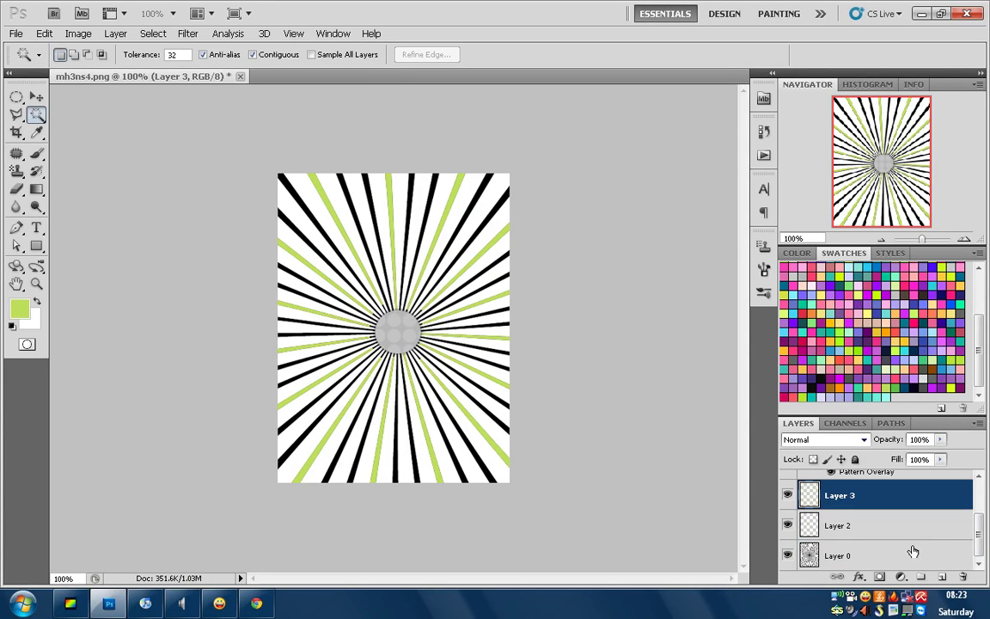
pyautogui.click(847, 524)
pyautogui.rightClick(846, 524)
pyautogui.click(873, 475)
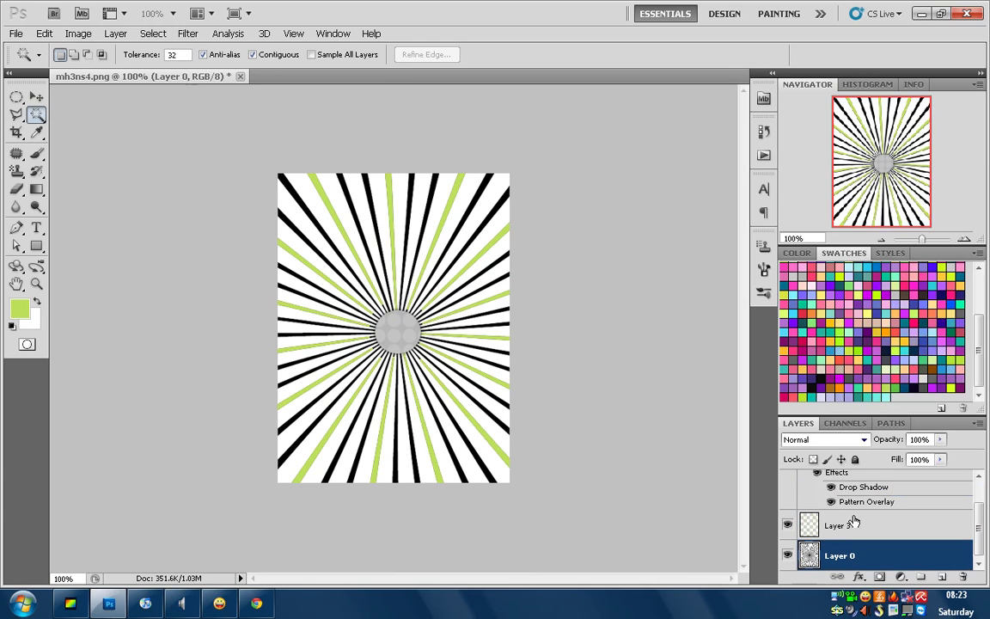
# Magic-wand select a top ray, the upper-right and right rays, and the centre circle.
pyautogui.click(355, 214)
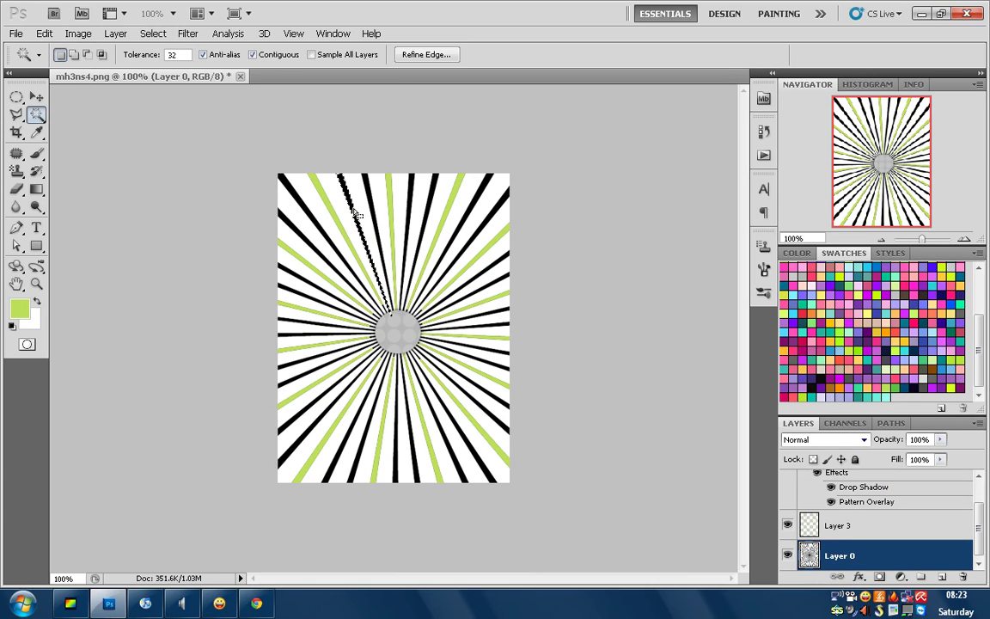
pyautogui.press('shift')
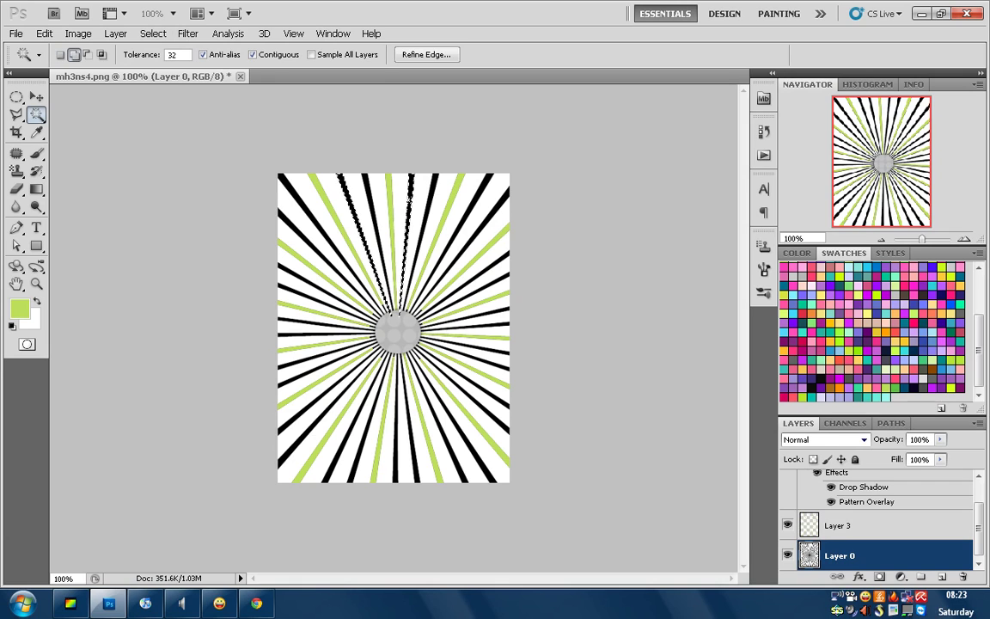
pyautogui.keyDown('shift'); pyautogui.click(482, 188); pyautogui.keyUp('shift')
pyautogui.keyDown('shift'); pyautogui.click(503, 257); pyautogui.keyUp('shift')
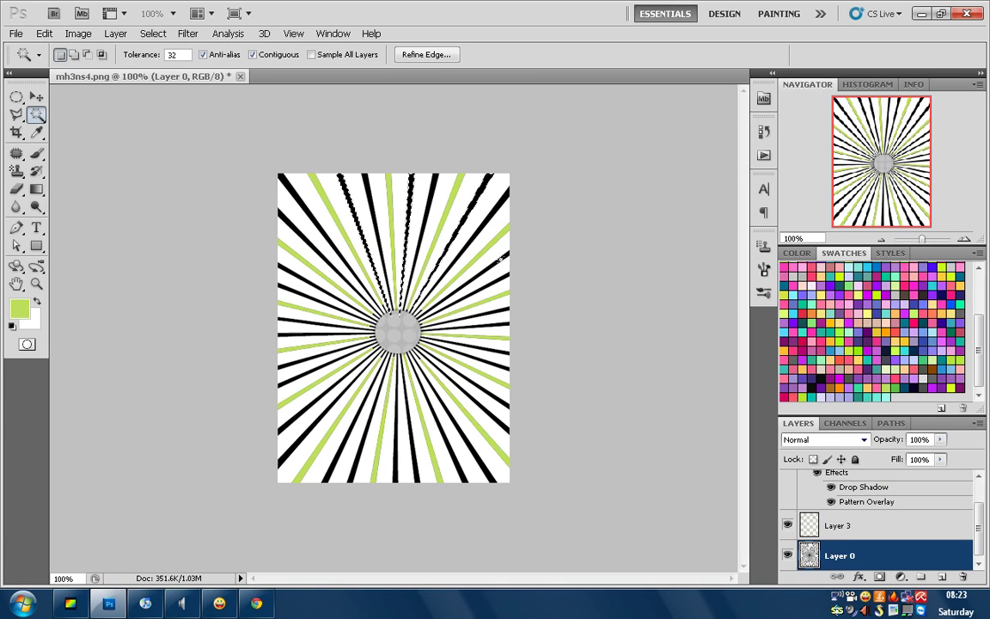
pyautogui.keyDown('shift'); pyautogui.click(503, 313); pyautogui.keyUp('shift')
pyautogui.keyDown('shift'); pyautogui.click(508, 351); pyautogui.keyUp('shift')
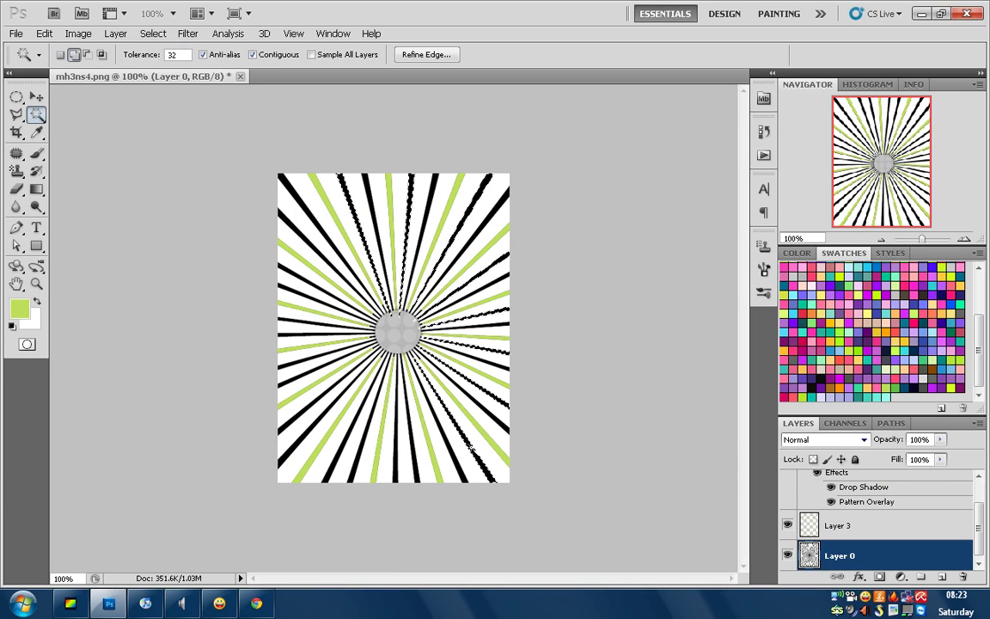
pyautogui.keyDown('shift'); pyautogui.click(398, 334); pyautogui.keyUp('shift')
# Add the lower-left, left and upper-left rays to the selection.
pyautogui.keyDown('shift'); pyautogui.click(353, 459); pyautogui.keyUp('shift')
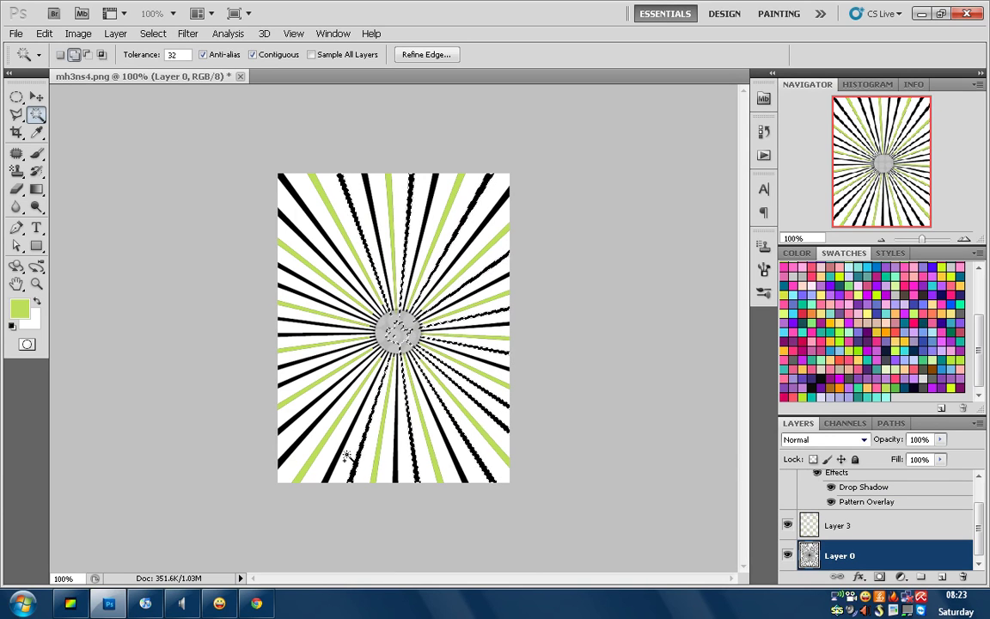
pyautogui.keyDown('shift'); pyautogui.click(289, 381); pyautogui.keyUp('shift')
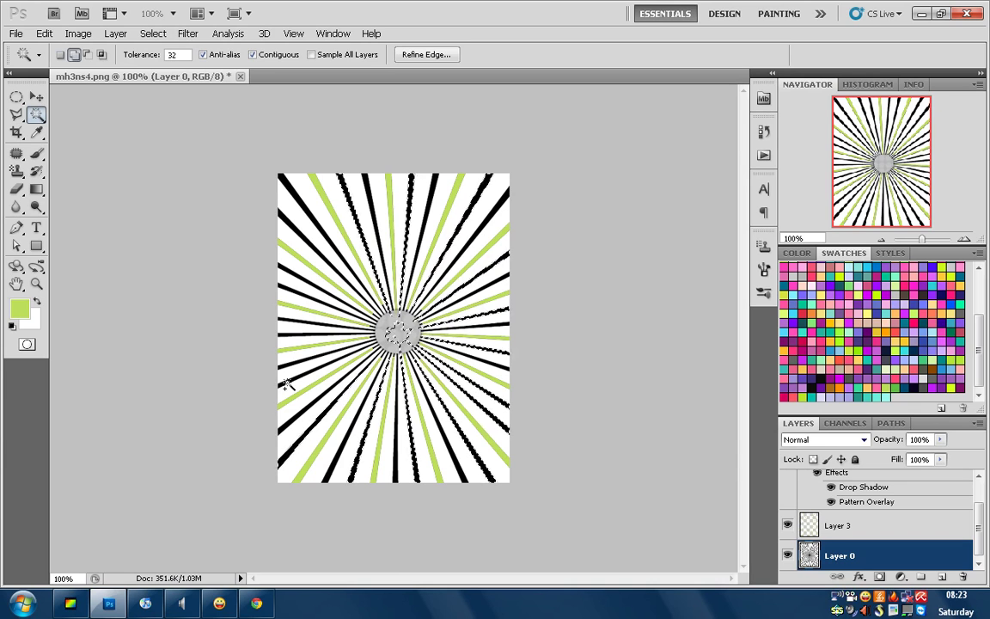
pyautogui.keyDown('shift'); pyautogui.click(284, 335); pyautogui.keyUp('shift')
pyautogui.keyDown('shift'); pyautogui.click(283, 301); pyautogui.keyUp('shift')
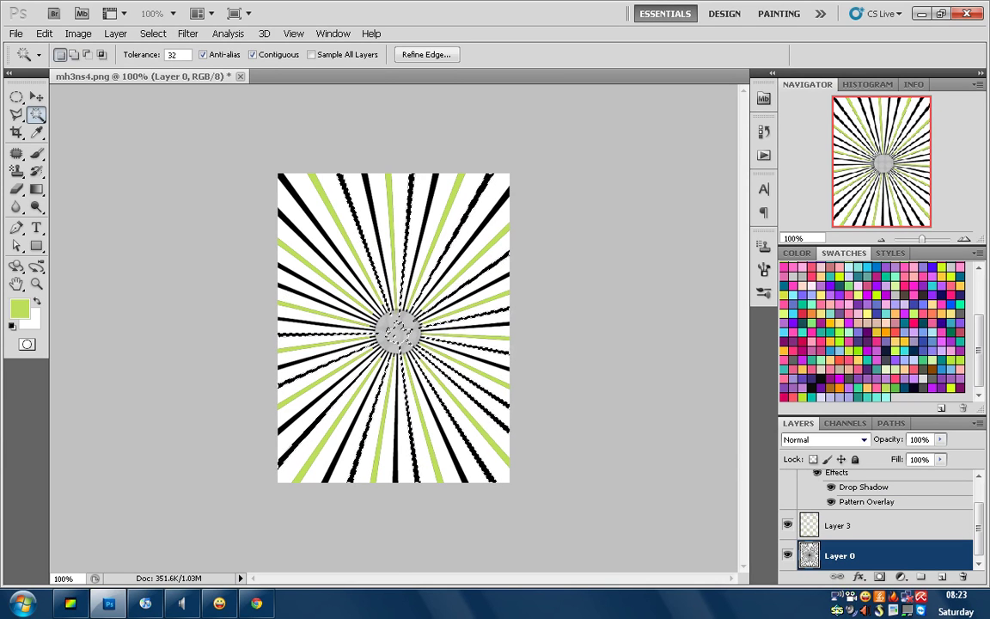
pyautogui.keyDown('shift'); pyautogui.click(287, 279); pyautogui.keyUp('shift')
pyautogui.keyDown('shift'); pyautogui.click(290, 224); pyautogui.keyUp('shift')
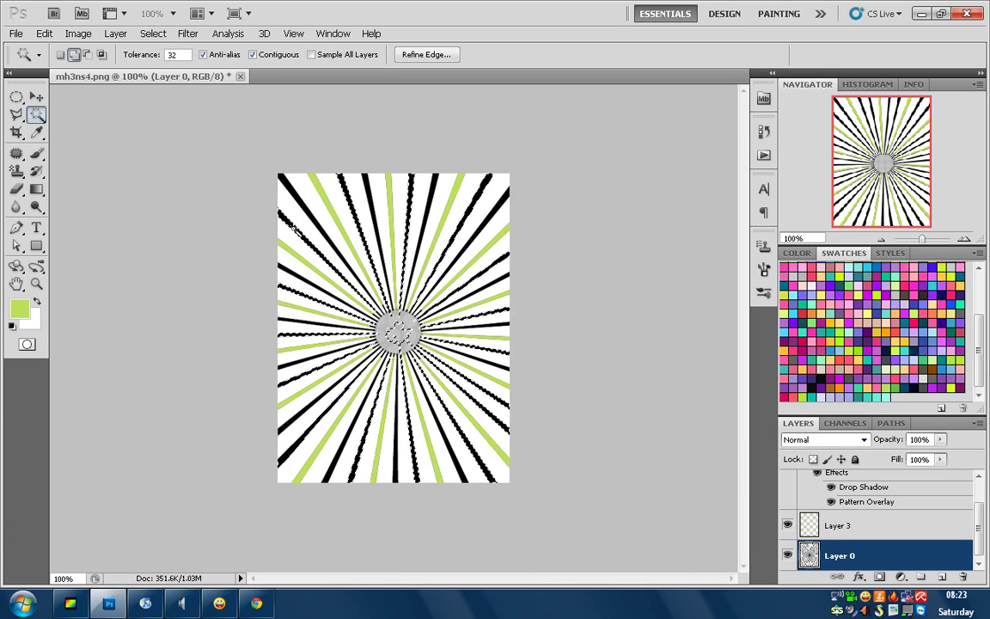
pyautogui.click(868, 523)
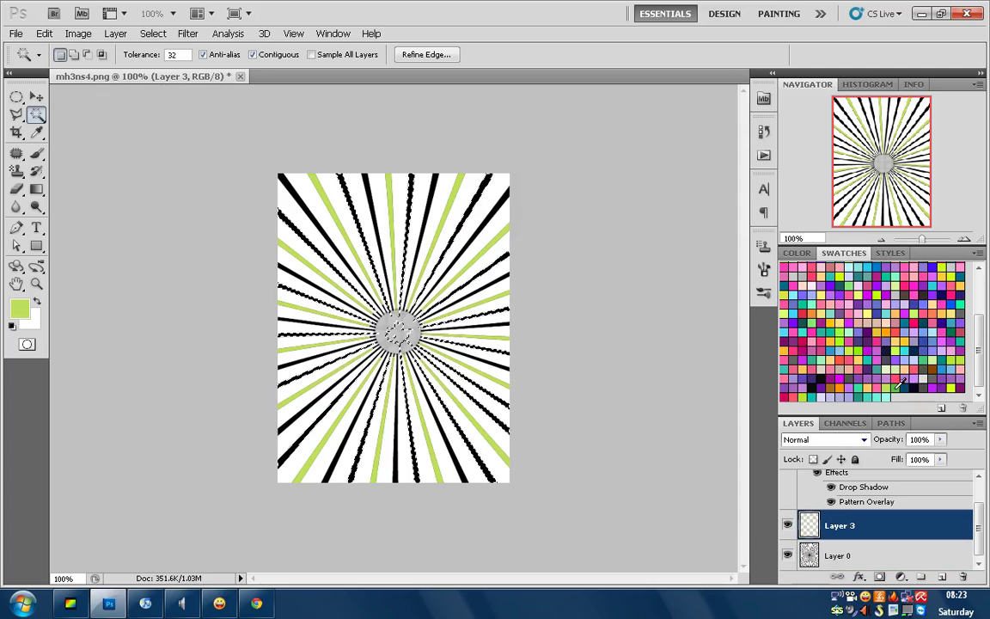
# Fill the selected rays with a brighter medium green.
pyautogui.click(894, 389)
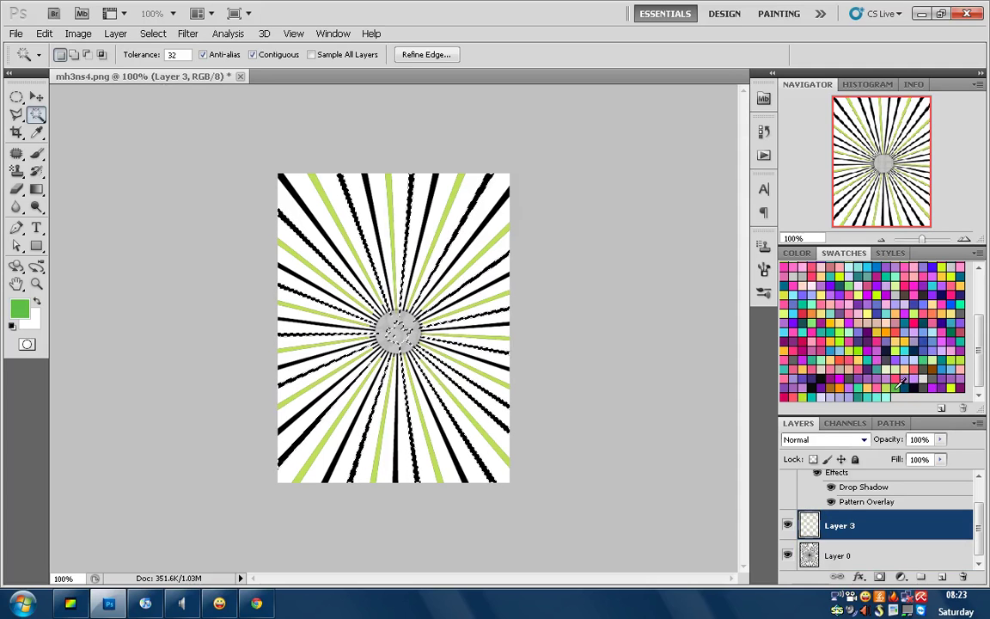
pyautogui.hotkey('shift', 'F5')
pyautogui.press('Return')
pyautogui.press('w')
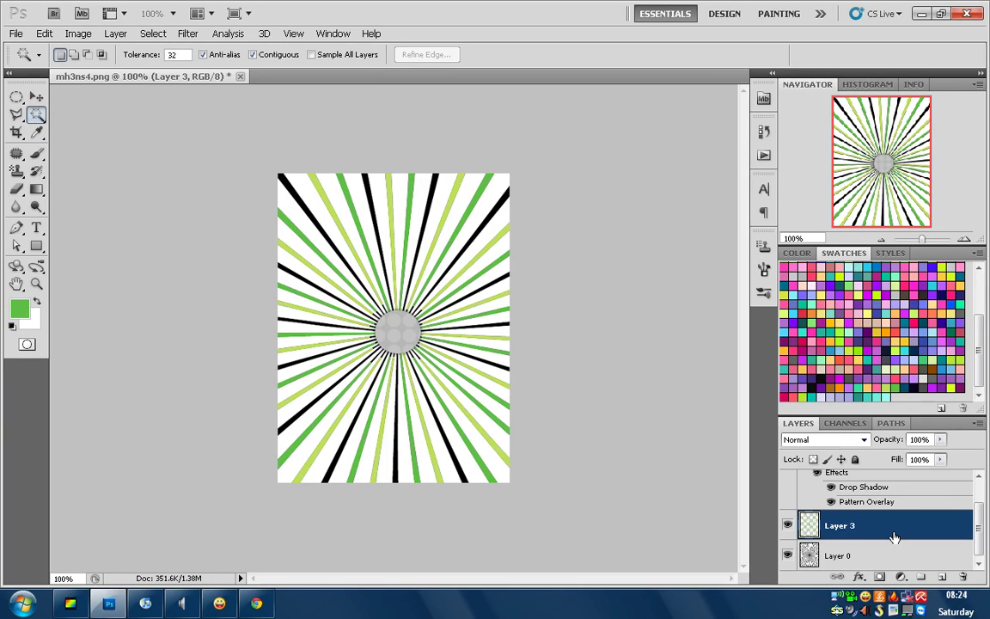
# Select a ray on Layer 0, deselect, and toggle Layer 3's visibility to compare.
pyautogui.click(887, 564)
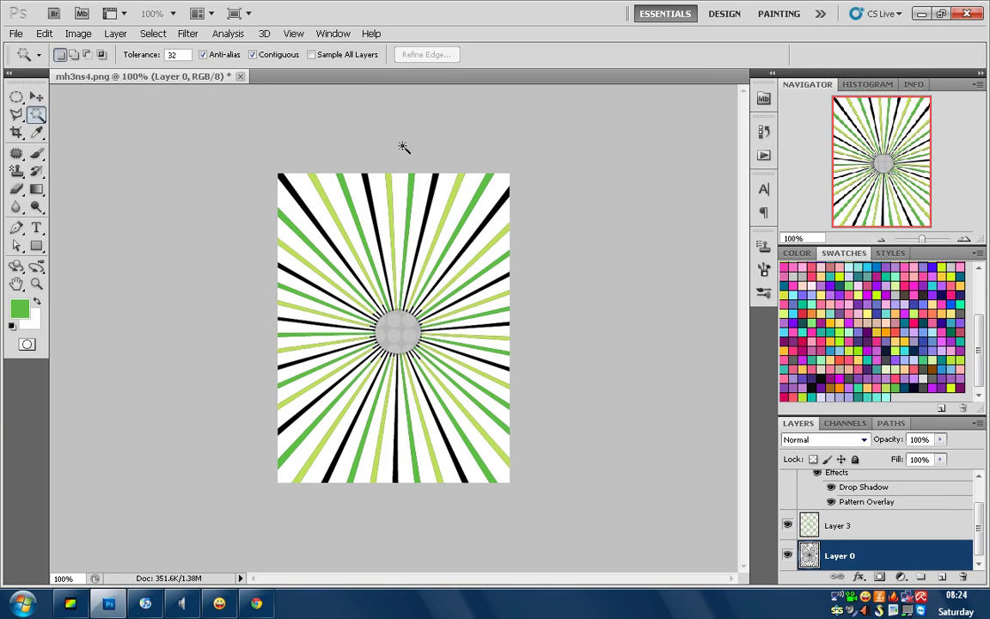
pyautogui.click(369, 192)
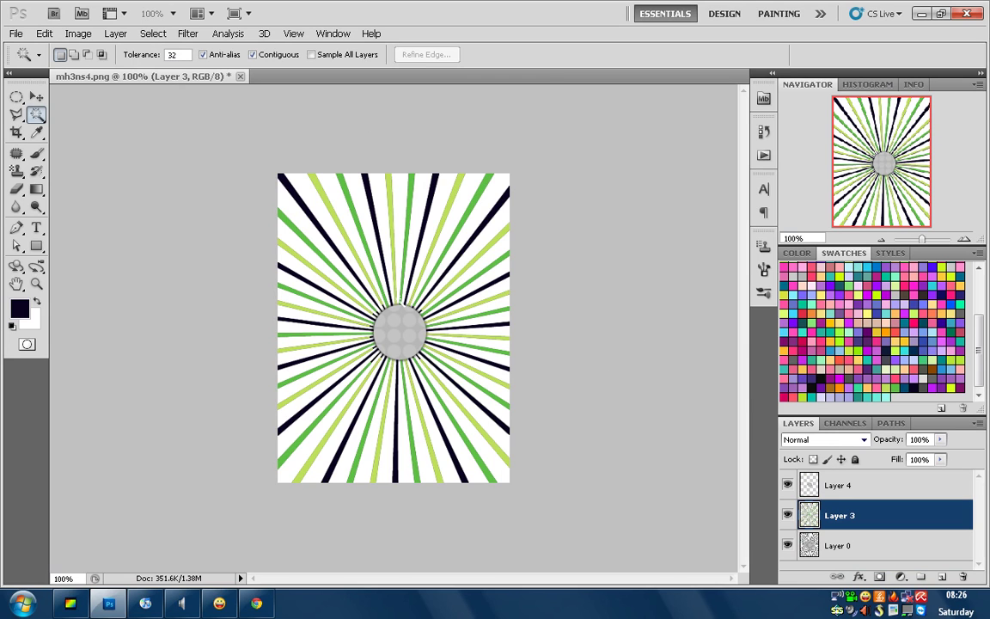
pyautogui.click(322, 200)
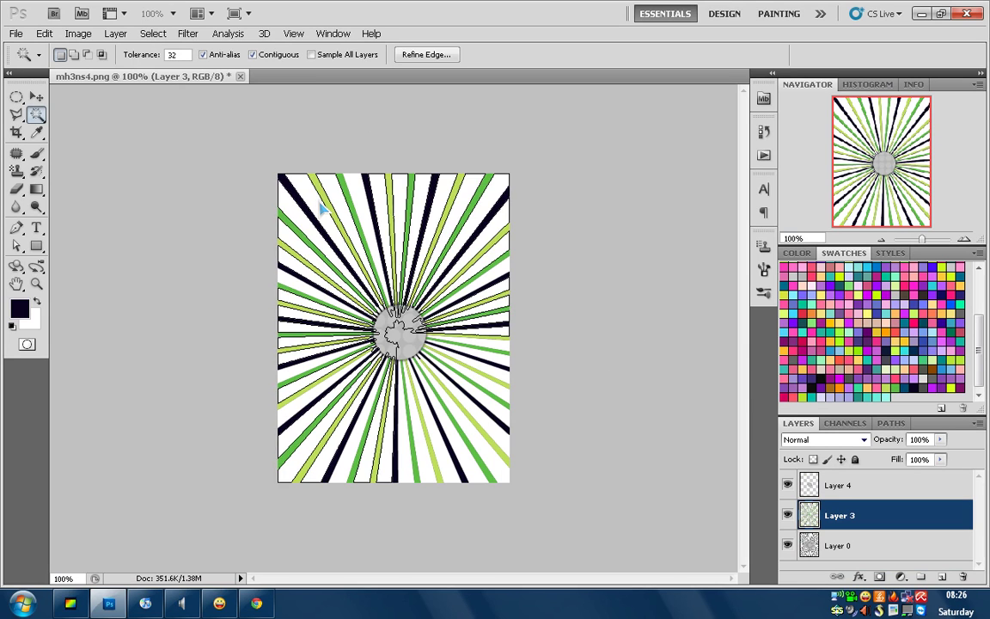
pyautogui.hotkey('ctrl', 'd')
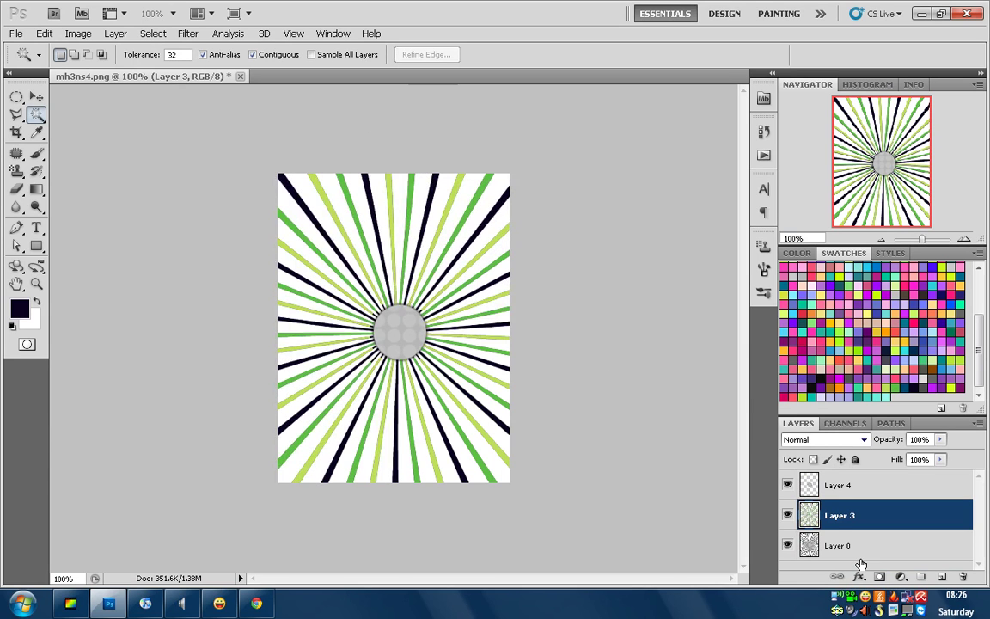
pyautogui.click(847, 544)
pyautogui.click(842, 524)
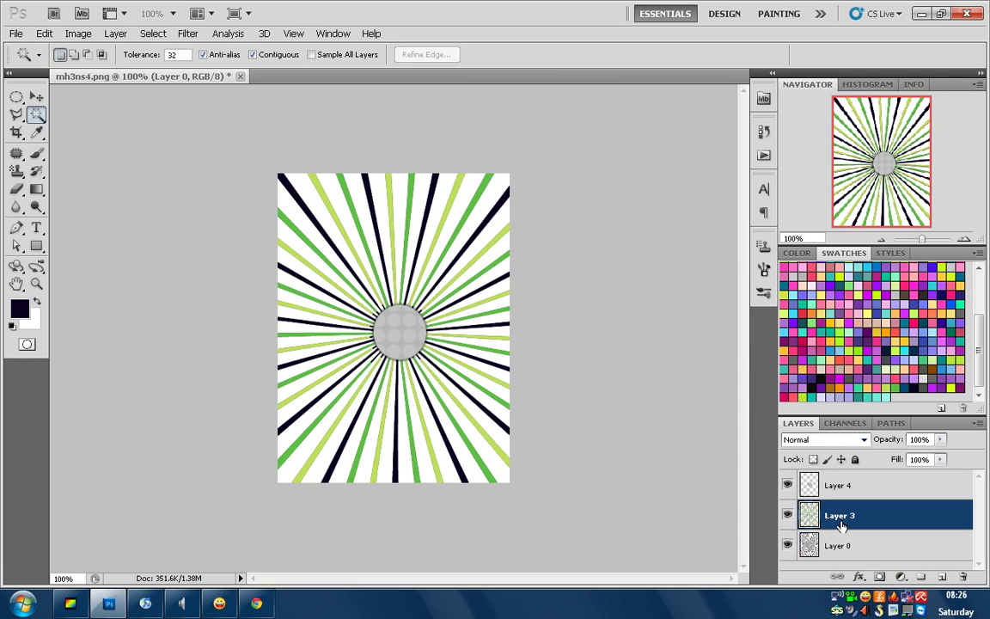
pyautogui.click(788, 516)
pyautogui.click(788, 516)
# Enable Stroke and a Screen-mode white-circle Pattern Overlay in Layer 3's layer style.
pyautogui.rightClick(854, 516)
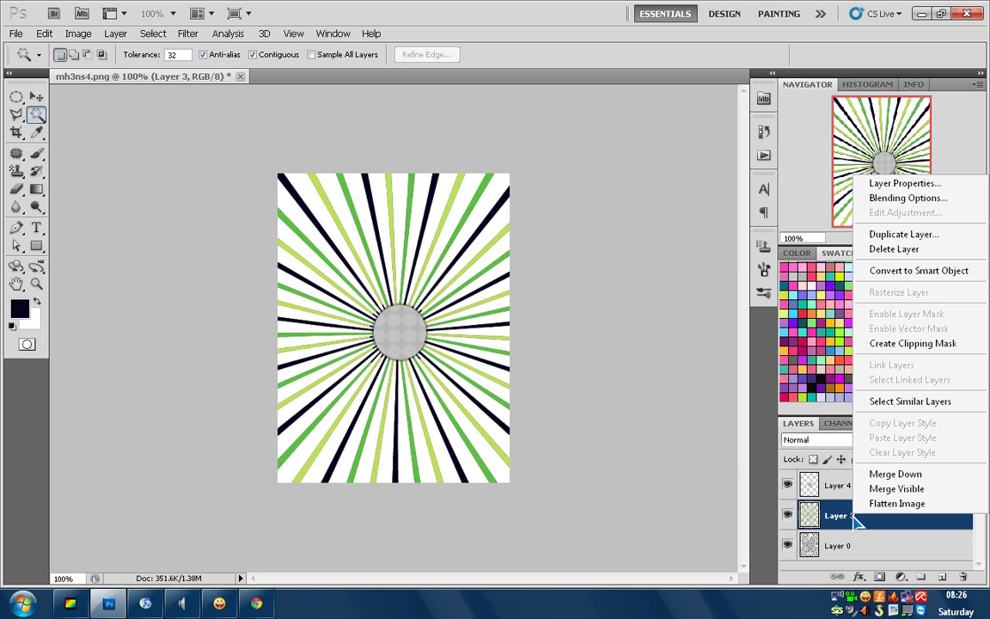
pyautogui.click(893, 206)
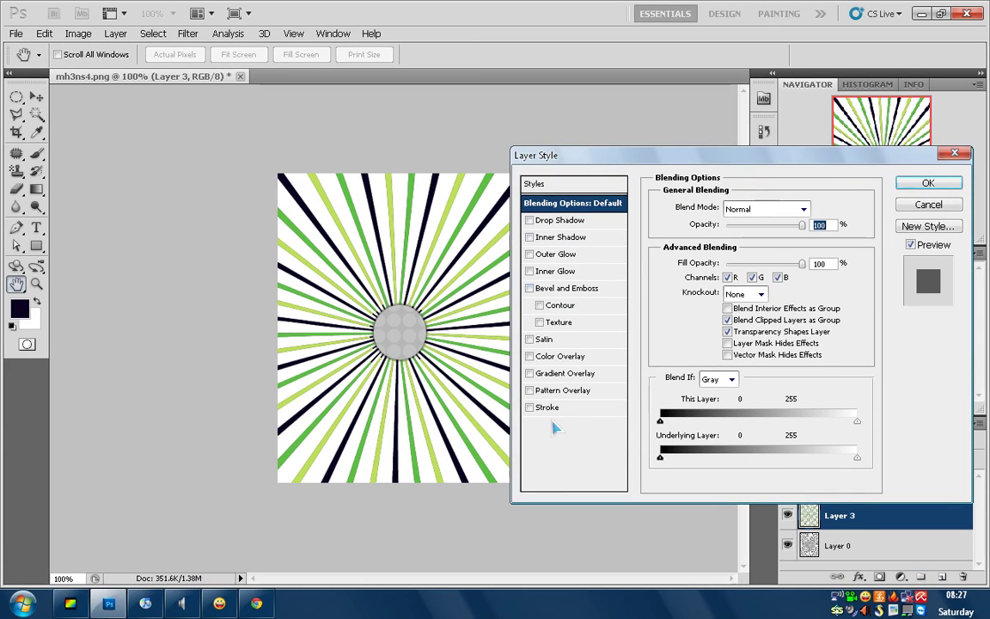
pyautogui.click(529, 407)
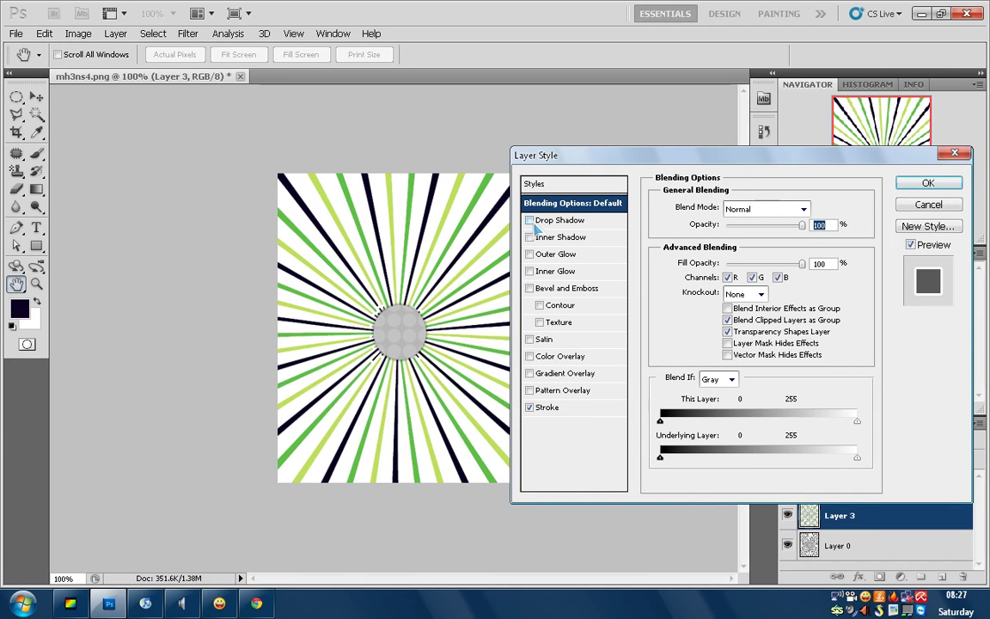
pyautogui.click(578, 407)
pyautogui.click(583, 392)
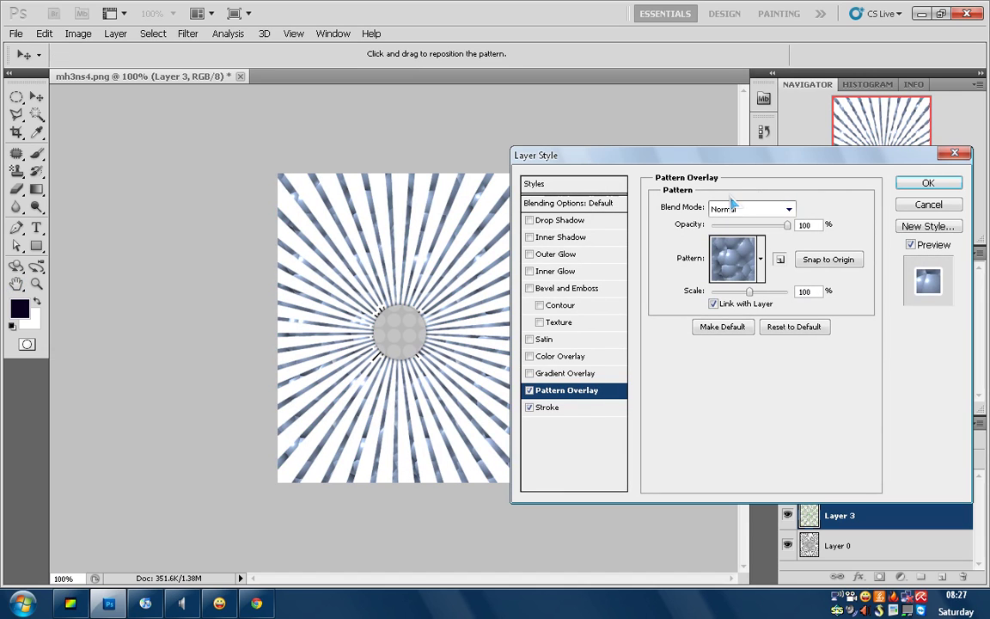
pyautogui.click(770, 209)
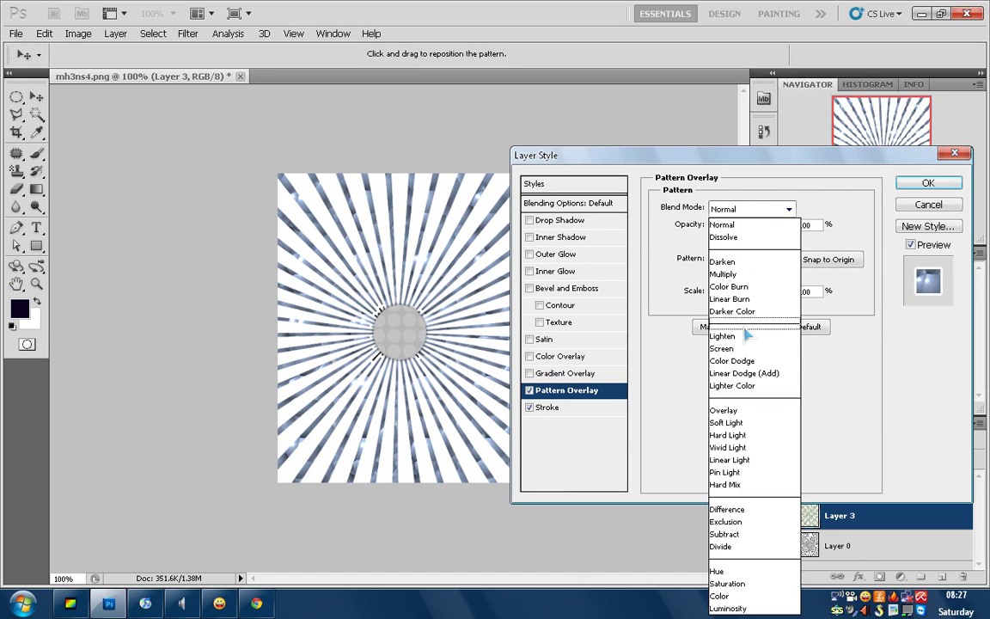
pyautogui.click(722, 348)
pyautogui.click(732, 258)
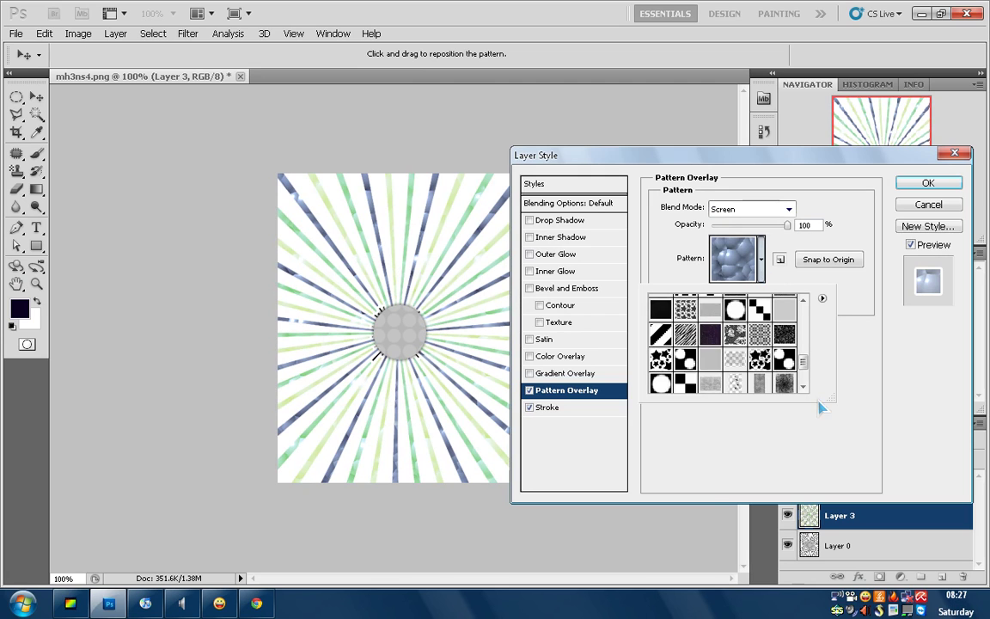
pyautogui.scroll(-2, 726, 344)
pyautogui.click(731, 336)
pyautogui.moveTo(808, 382); pyautogui.dragTo(805, 366)
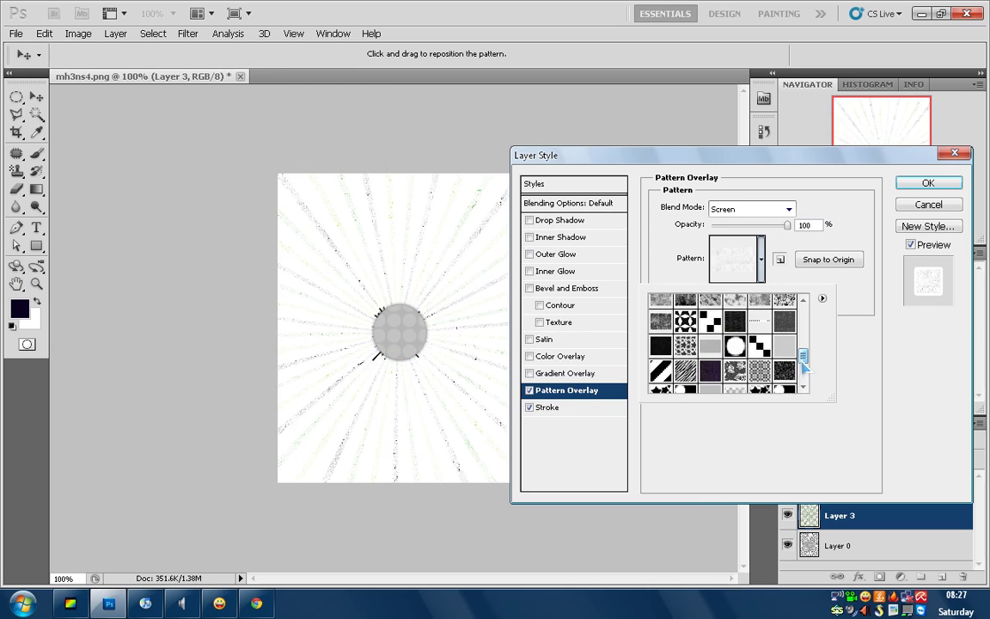
pyautogui.click(735, 345)
pyautogui.click(816, 222)
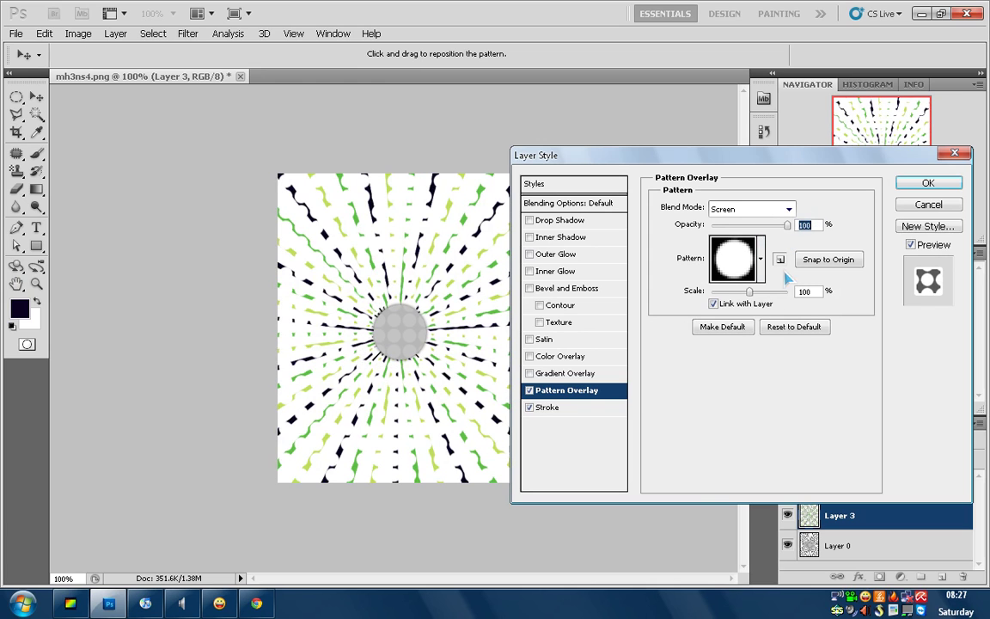
# Set the pattern overlay scale to 50 and lower its opacity.
pyautogui.doubleClick(805, 291)
pyautogui.write('50')
pyautogui.click(748, 209)
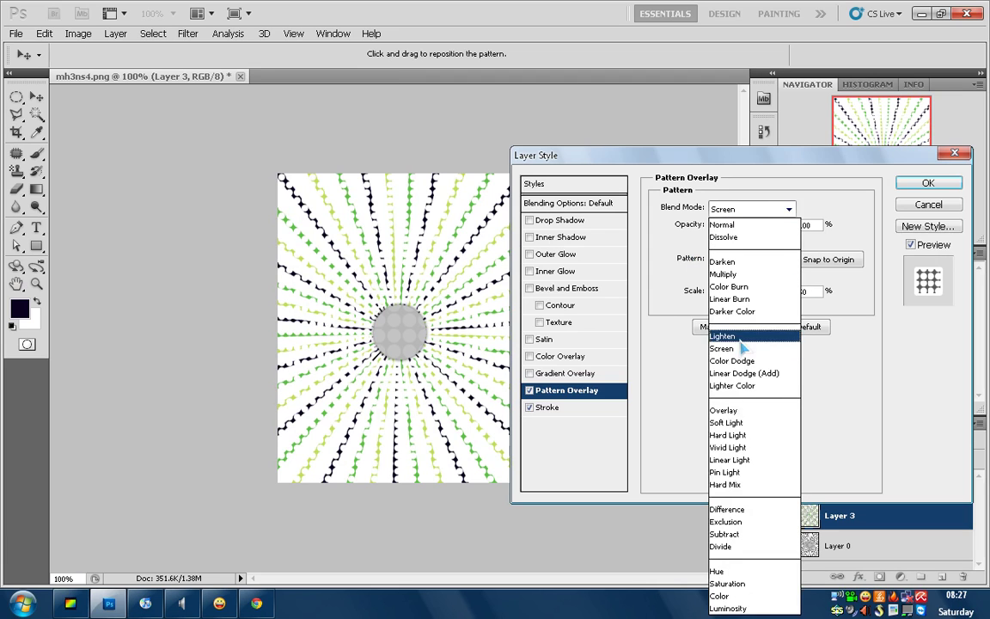
pyautogui.click(762, 209)
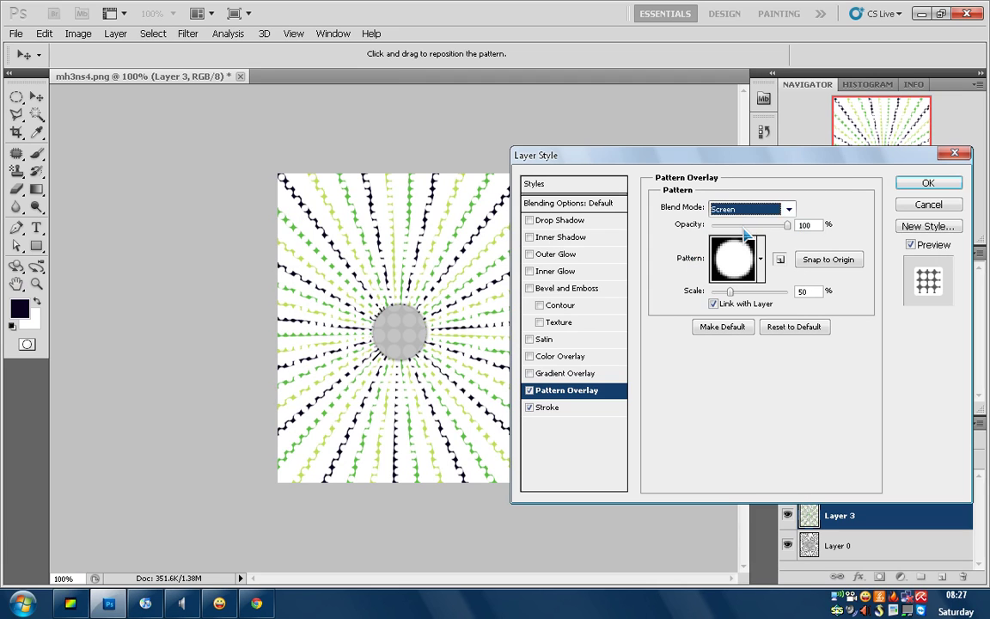
pyautogui.click(743, 225)
pyautogui.moveTo(745, 225); pyautogui.dragTo(727, 225)
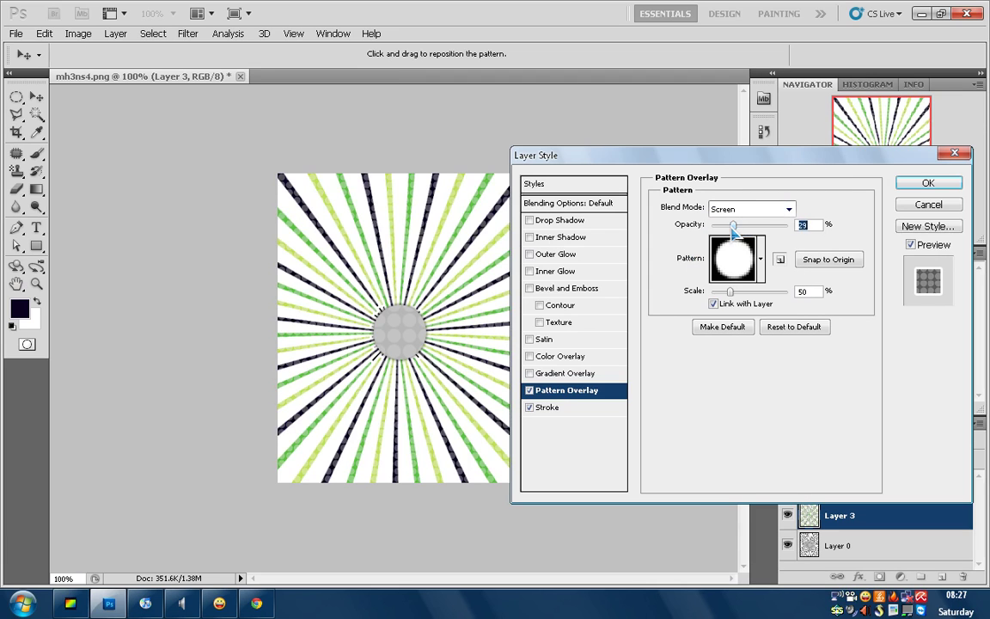
# Make the stroke 1 px white and overlay opacity 14, then add a new layer.
pyautogui.click(576, 409)
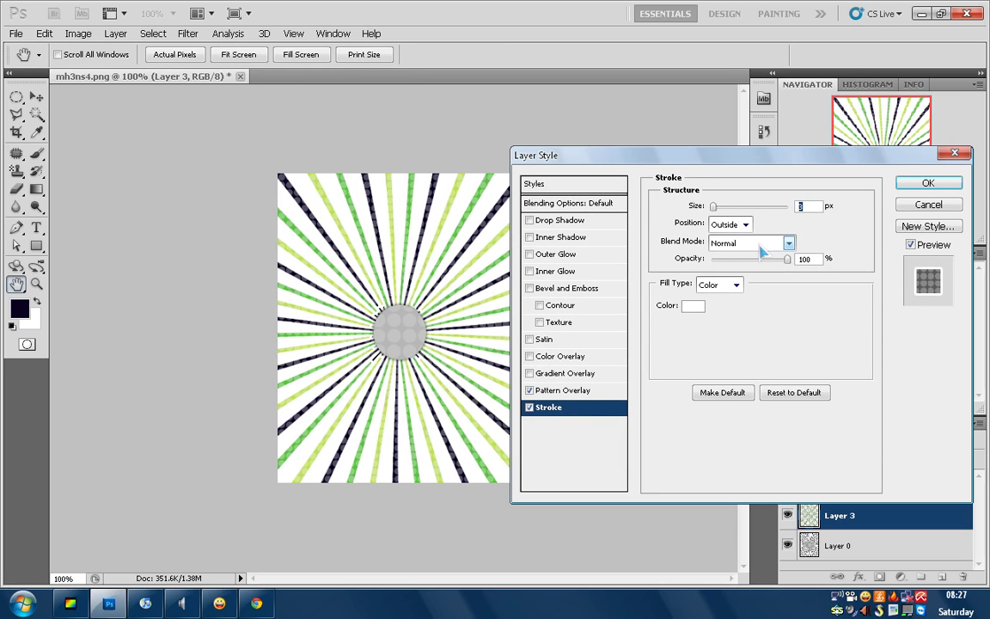
pyautogui.write('1')
pyautogui.click(691, 308)
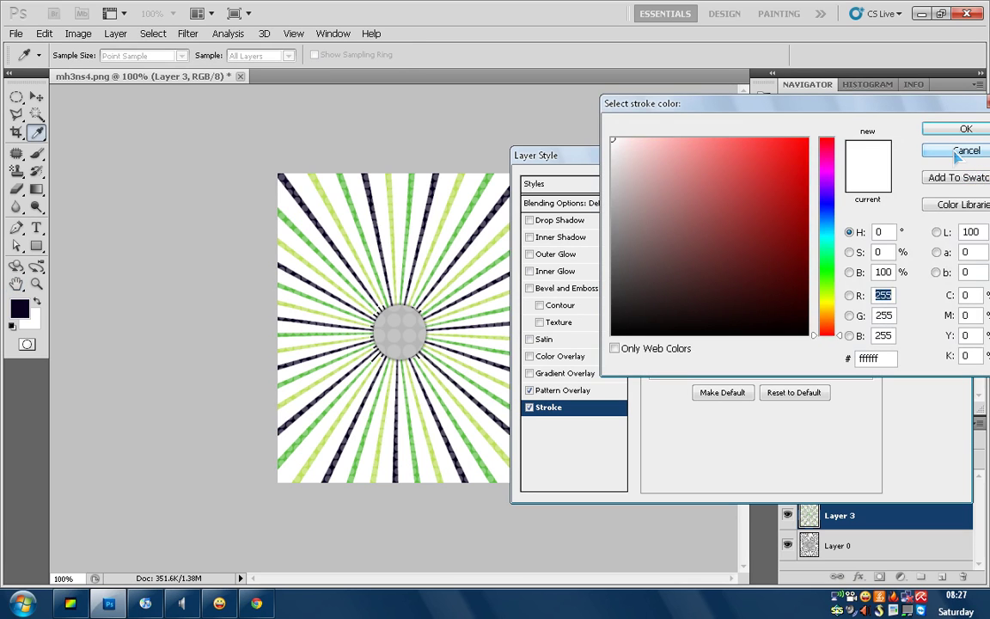
pyautogui.click(966, 129)
pyautogui.click(618, 392)
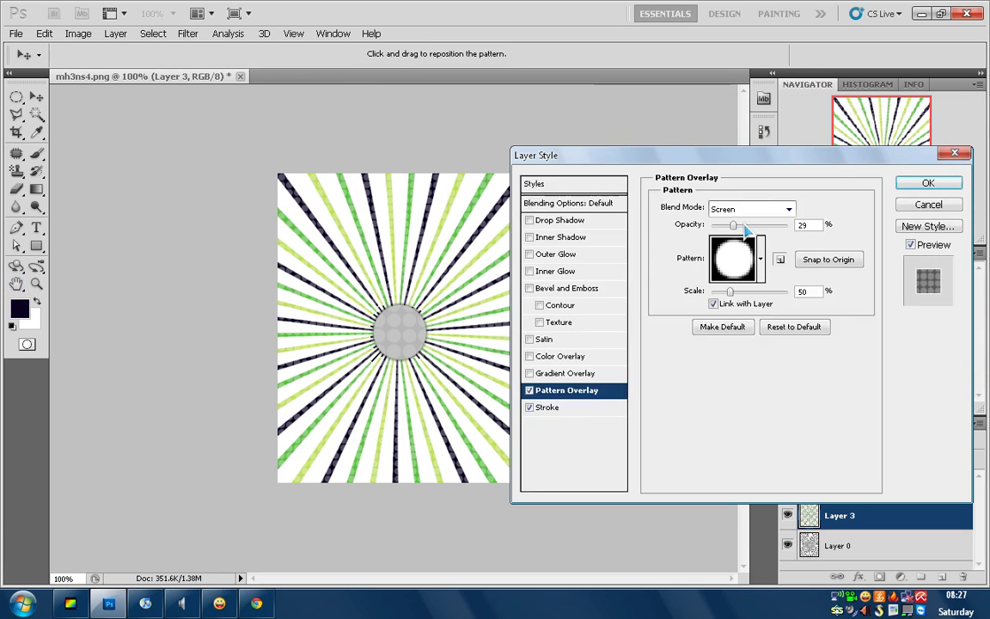
pyautogui.moveTo(739, 225); pyautogui.dragTo(725, 225)
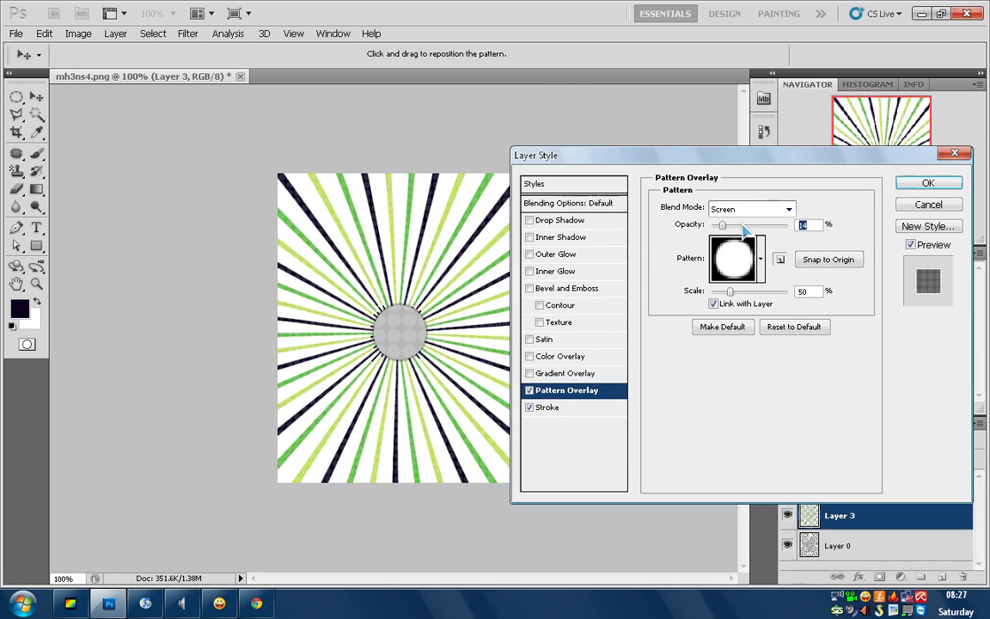
pyautogui.click(928, 184)
pyautogui.hotkey('ctrl', 'shift', 'n')
# Confirm empty Layer 5, then merge it with the styled Layer 3 rays.
pyautogui.press('Return')
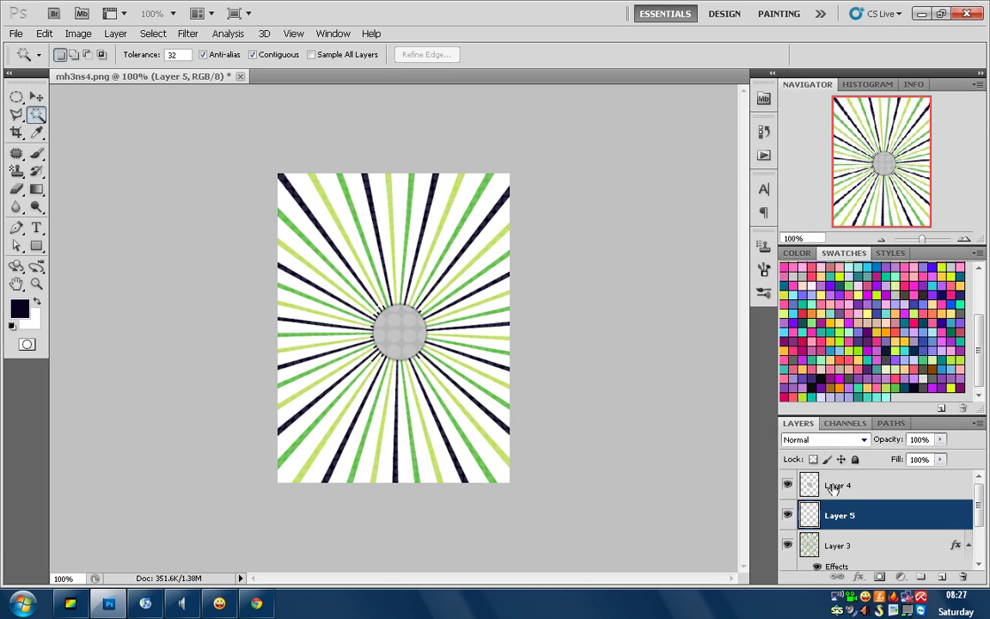
pyautogui.click(840, 486)
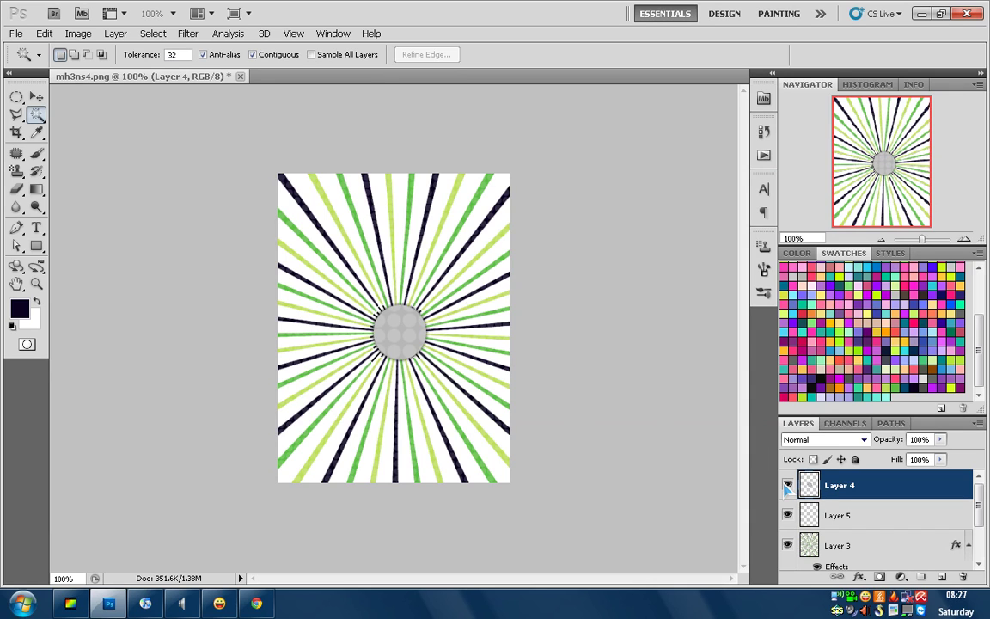
pyautogui.click(843, 513)
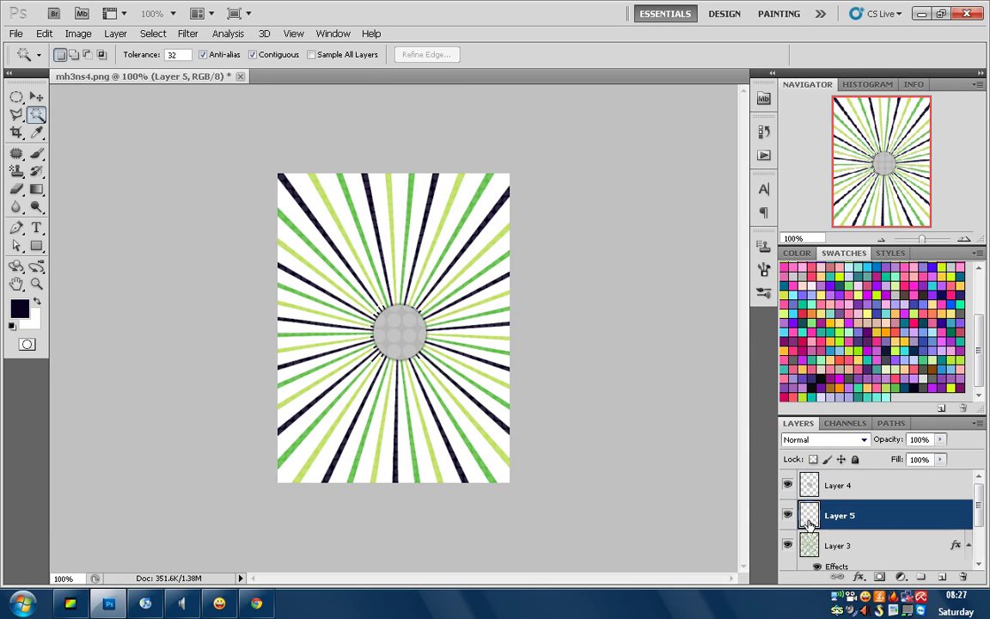
pyautogui.click(787, 515)
pyautogui.click(787, 516)
pyautogui.keyDown('shift'); pyautogui.click(851, 547); pyautogui.keyUp('shift')
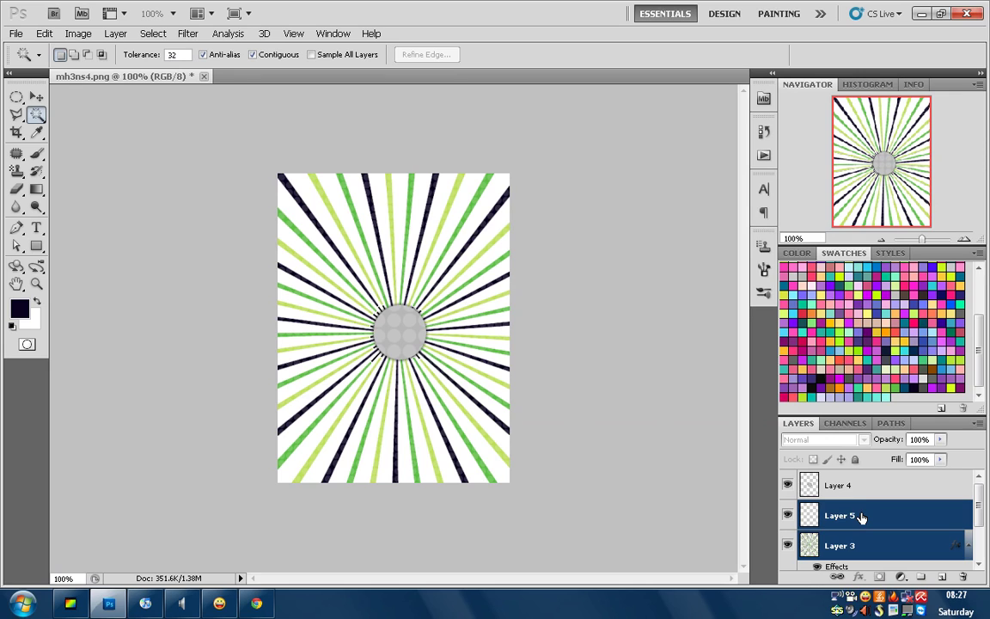
pyautogui.rightClick(862, 516)
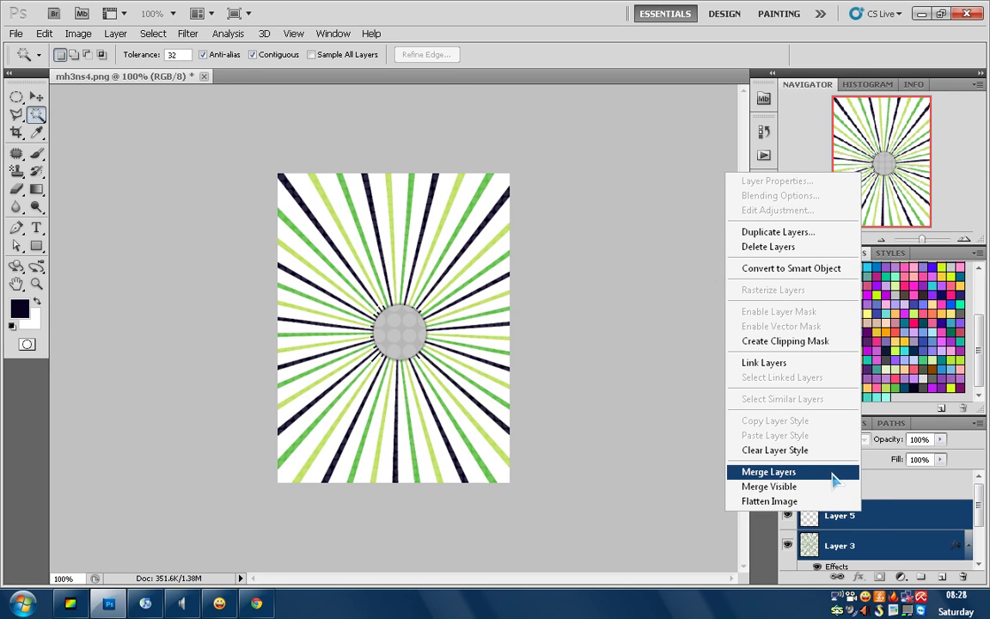
pyautogui.click(832, 479)
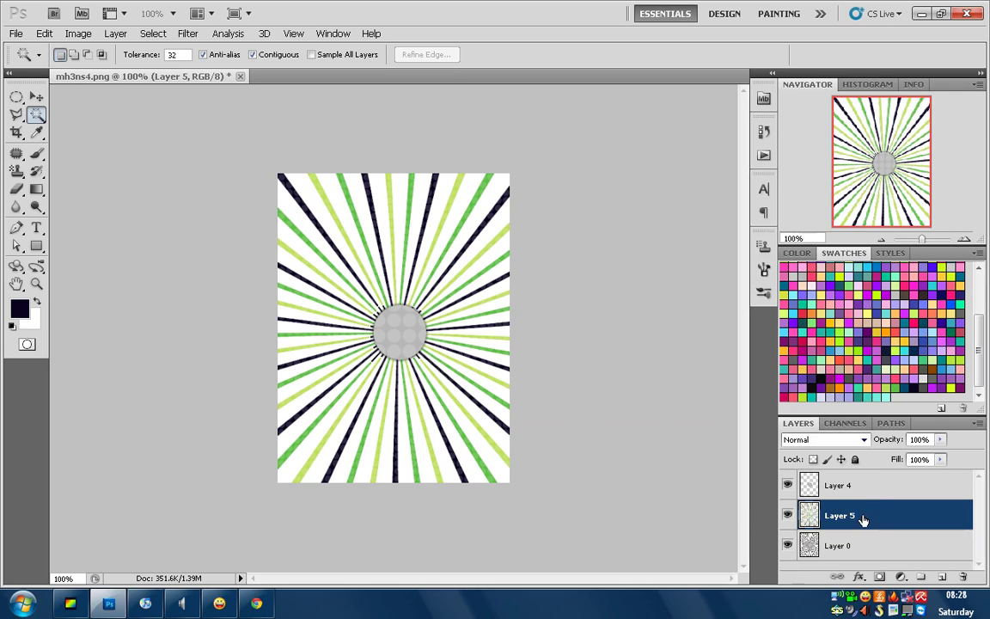
# Give Layer 5 a 1 px Stroke filled with the plain grey pattern.
pyautogui.rightClick(864, 516)
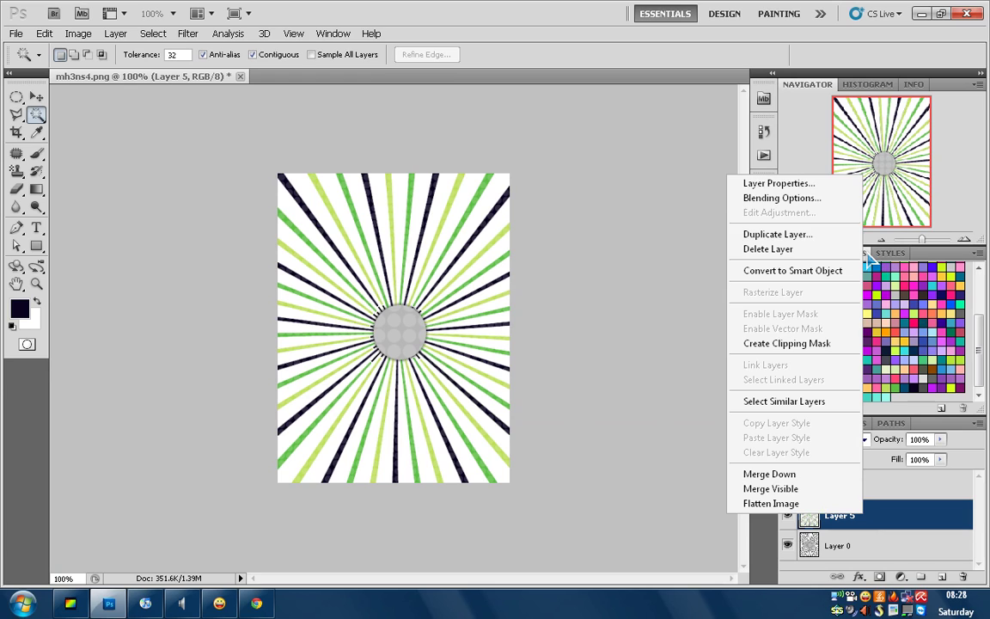
pyautogui.click(800, 206)
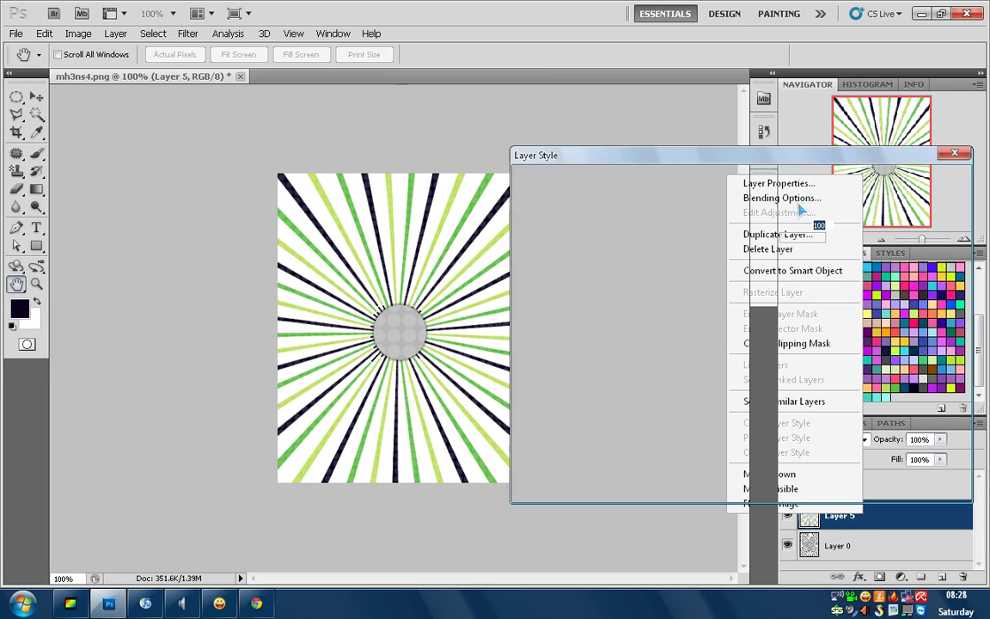
pyautogui.click(546, 409)
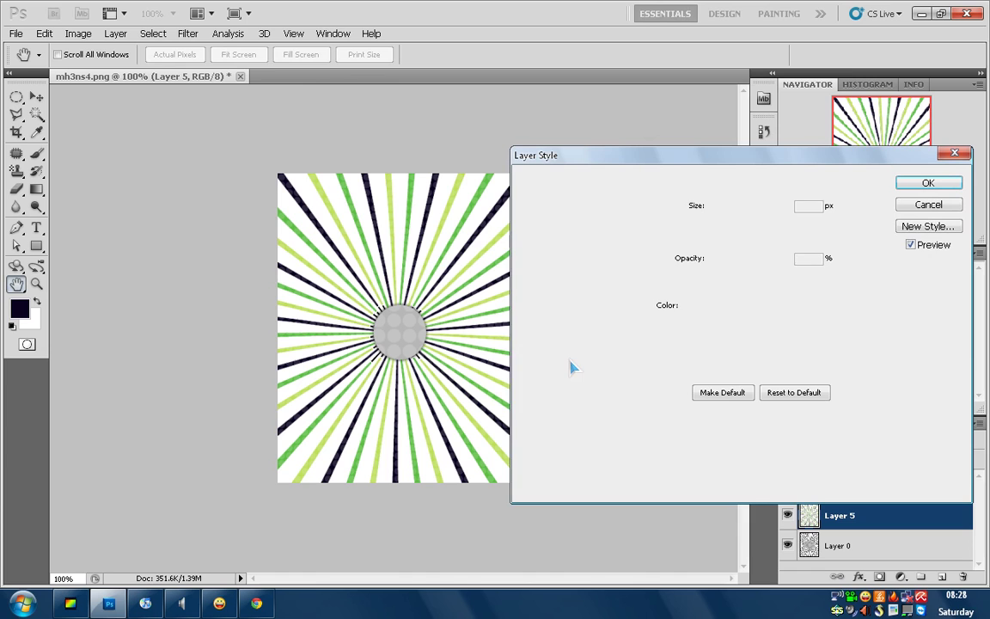
pyautogui.click(735, 285)
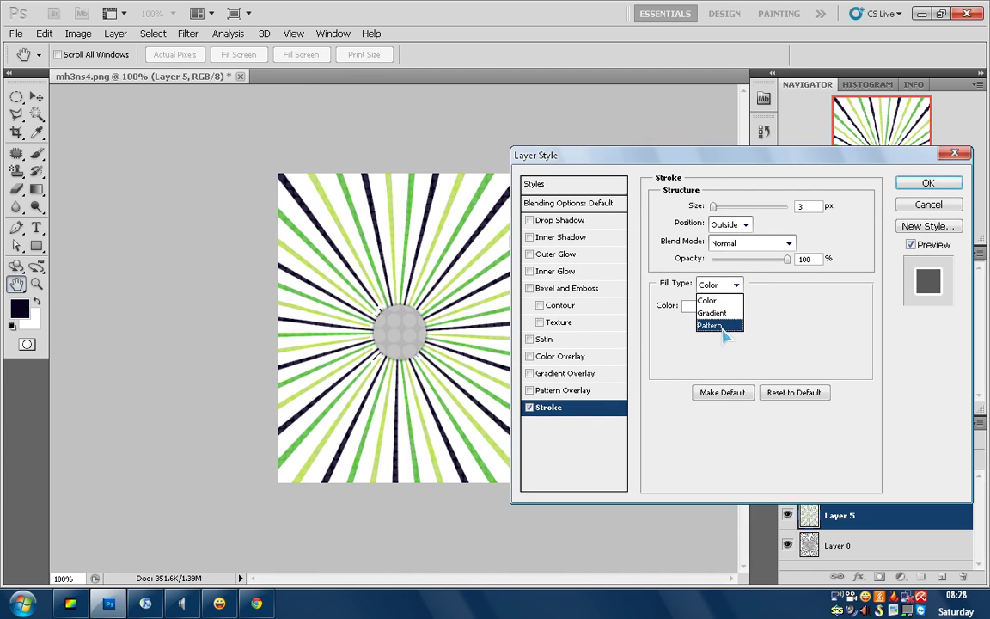
pyautogui.click(714, 325)
pyautogui.click(737, 324)
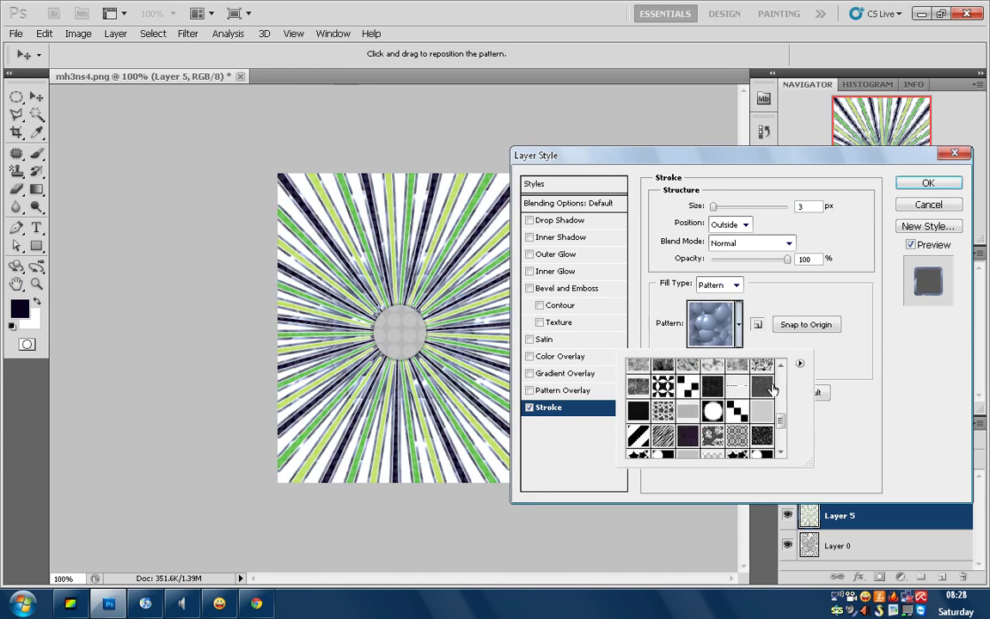
pyautogui.scroll(-1, 781, 441)
pyautogui.click(686, 373)
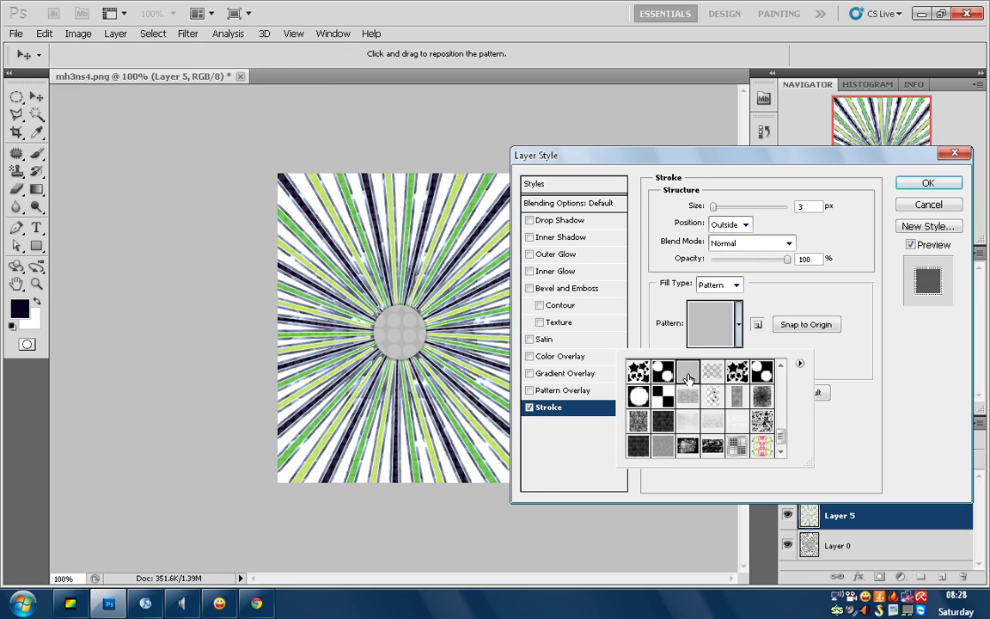
pyautogui.moveTo(666, 206); pyautogui.dragTo(593, 232)
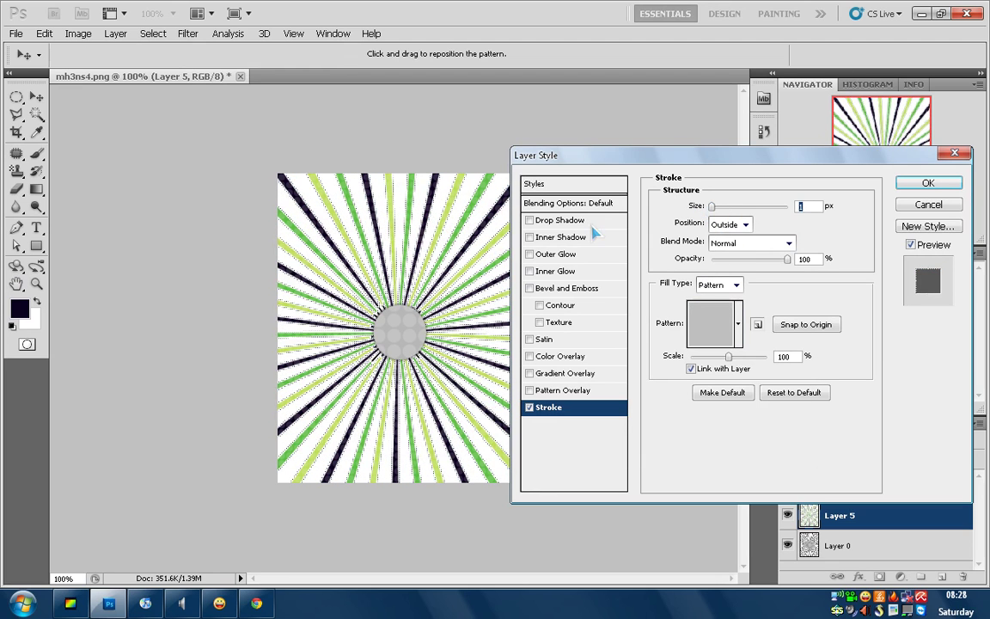
# Add a Drop Shadow to the rays and apply the layer style.
pyautogui.click(530, 221)
pyautogui.click(558, 220)
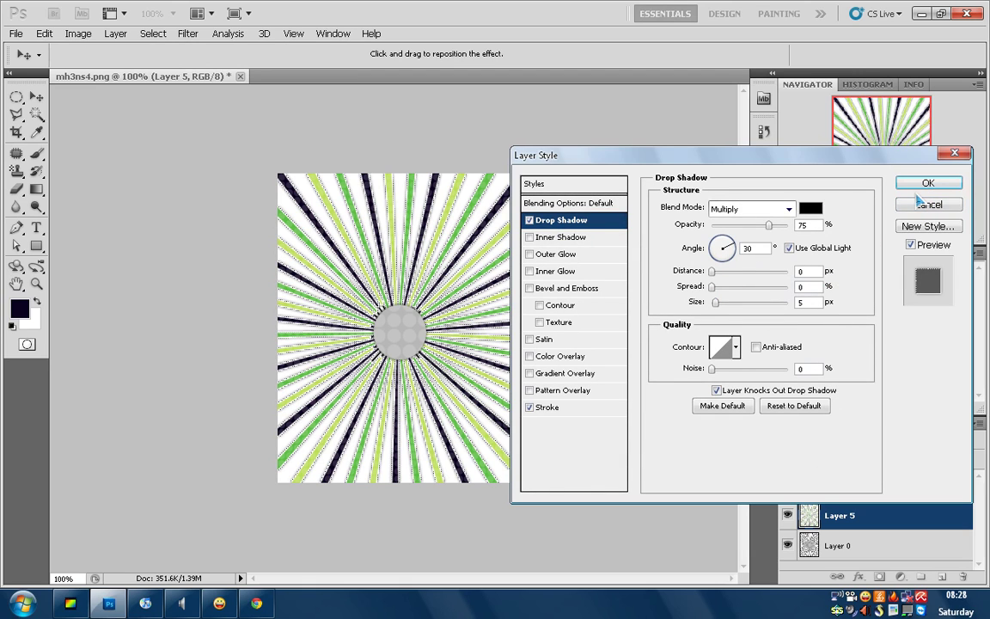
pyautogui.click(929, 183)
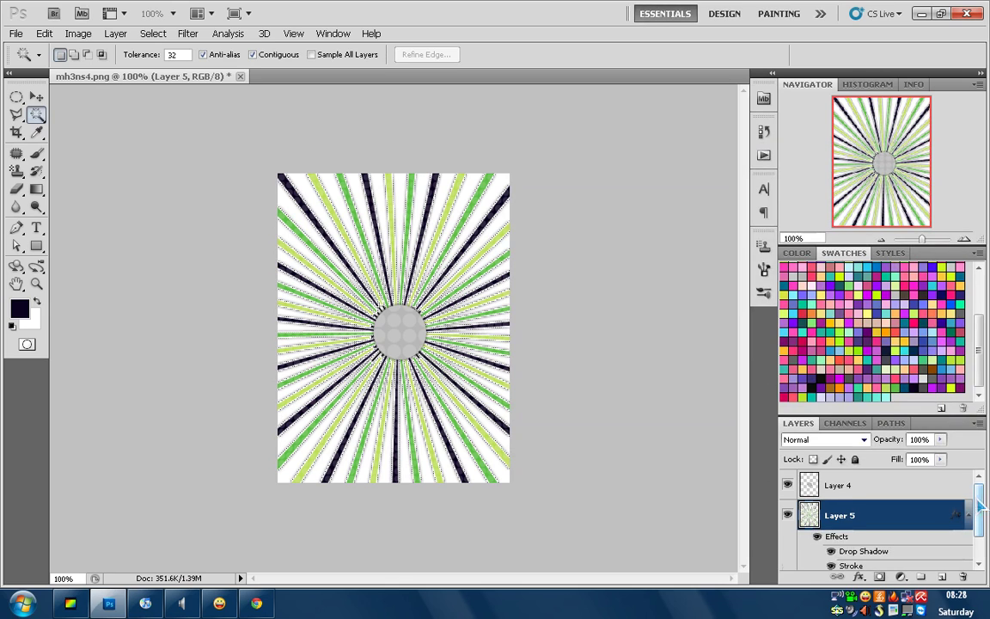
# On Layer 0, Magic Wand-select nine white wedges around the sunburst.
pyautogui.moveTo(981, 514); pyautogui.dragTo(968, 535)
pyautogui.click(890, 555)
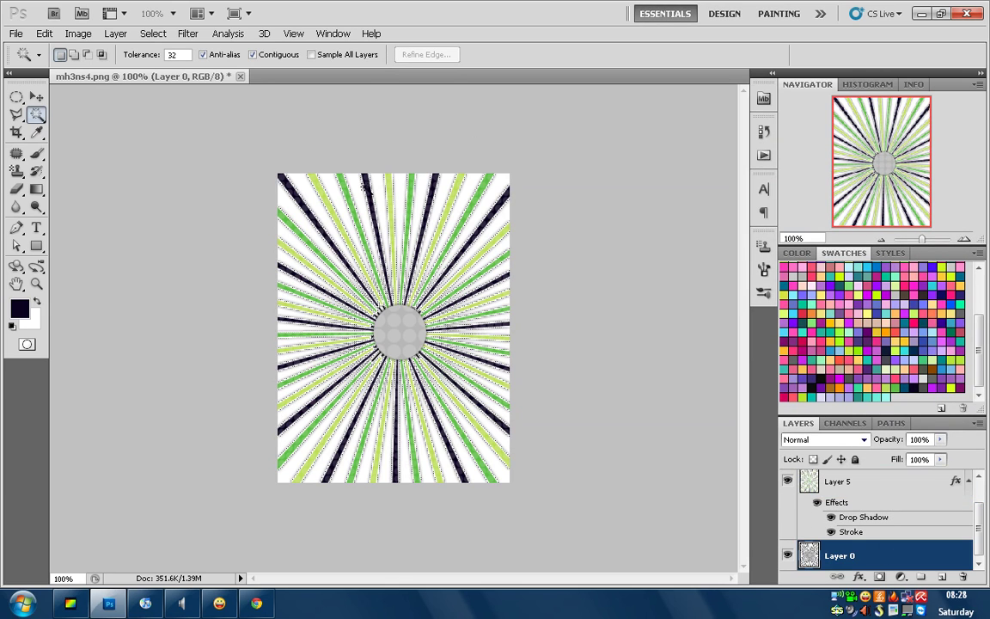
pyautogui.click(331, 194)
pyautogui.keyDown('shift'); pyautogui.click(395, 183); pyautogui.keyUp('shift')
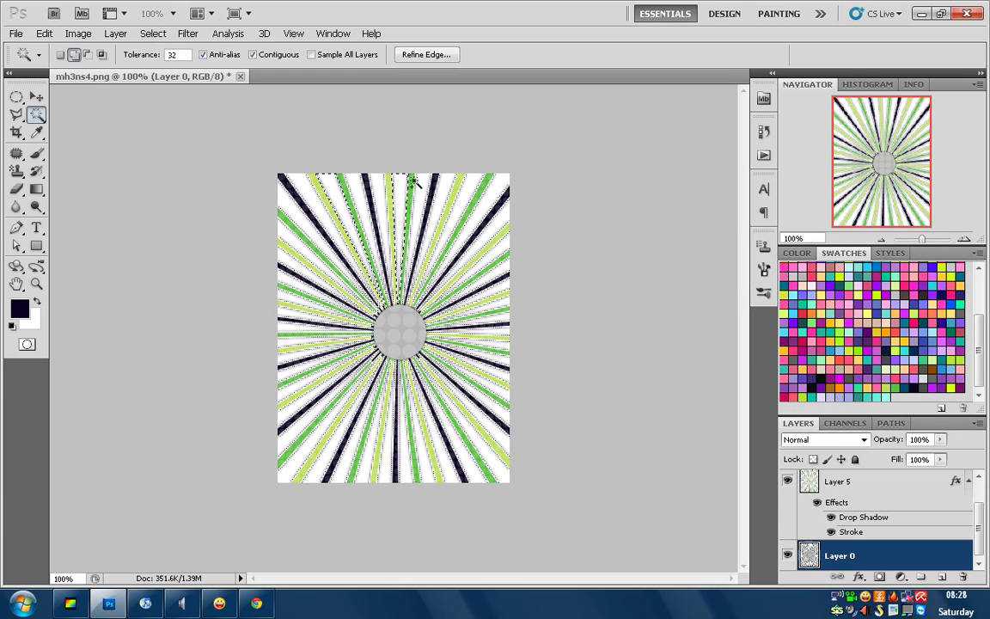
pyautogui.keyDown('shift'); pyautogui.click(508, 243); pyautogui.keyUp('shift')
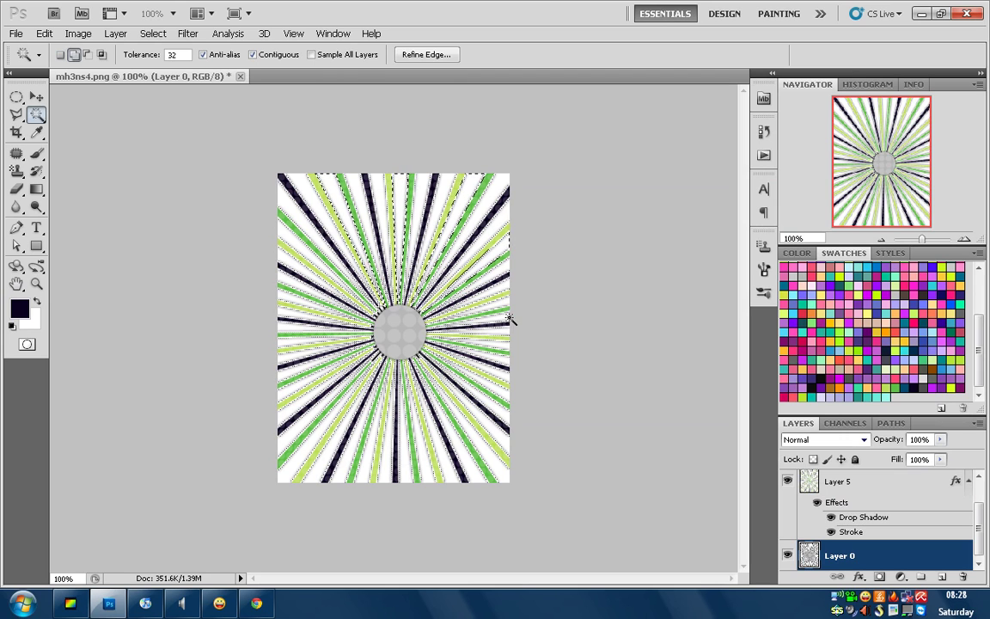
pyautogui.keyDown('shift'); pyautogui.click(507, 344); pyautogui.keyUp('shift')
pyautogui.keyDown('shift'); pyautogui.click(491, 453); pyautogui.keyUp('shift')
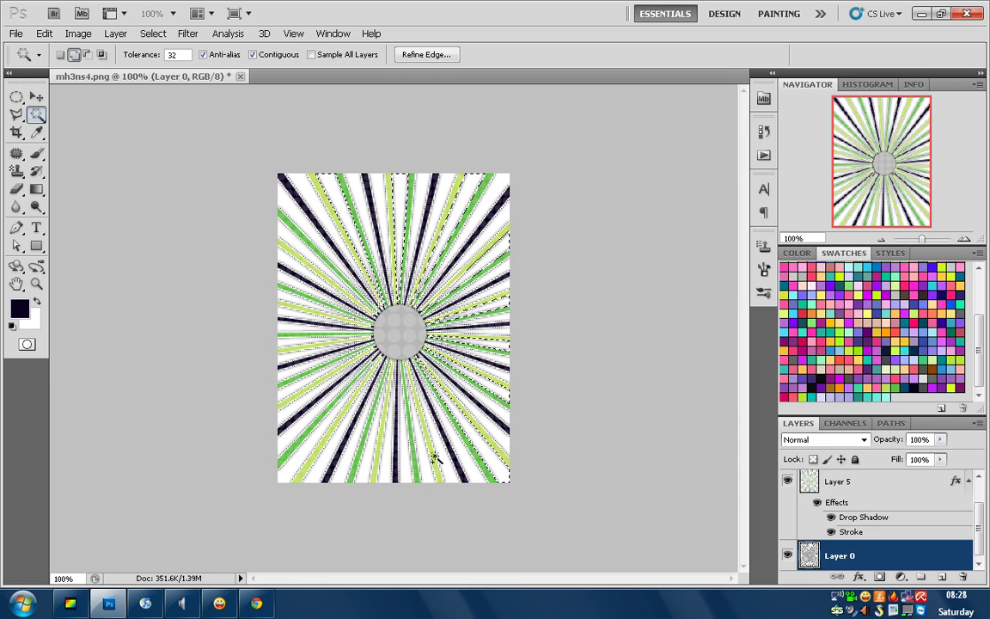
pyautogui.keyDown('shift'); pyautogui.click(370, 462); pyautogui.keyUp('shift')
pyautogui.keyDown('shift'); pyautogui.click(305, 449); pyautogui.keyUp('shift')
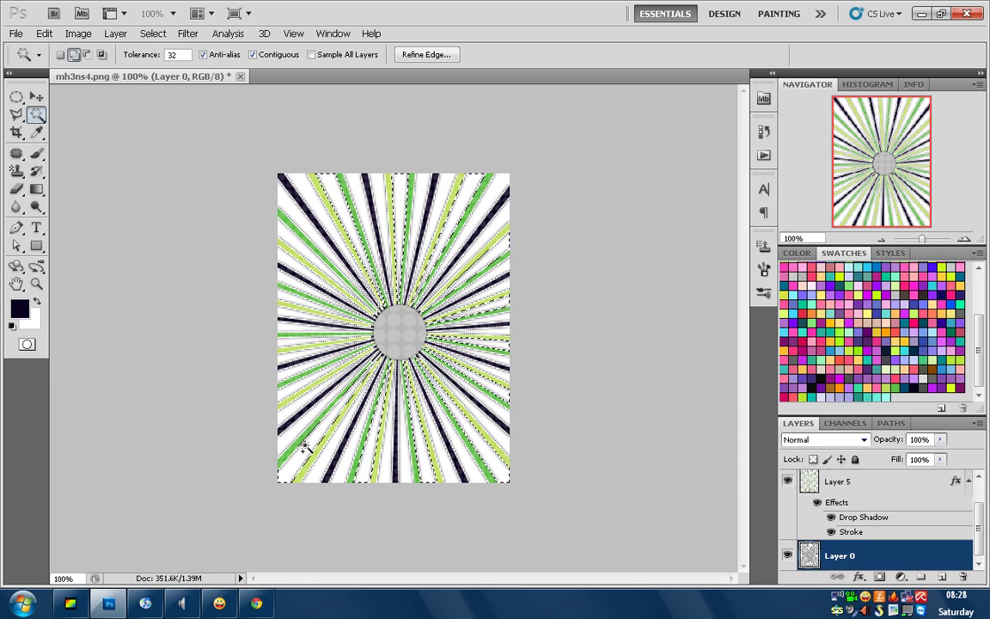
pyautogui.keyDown('shift'); pyautogui.click(287, 343); pyautogui.keyUp('shift')
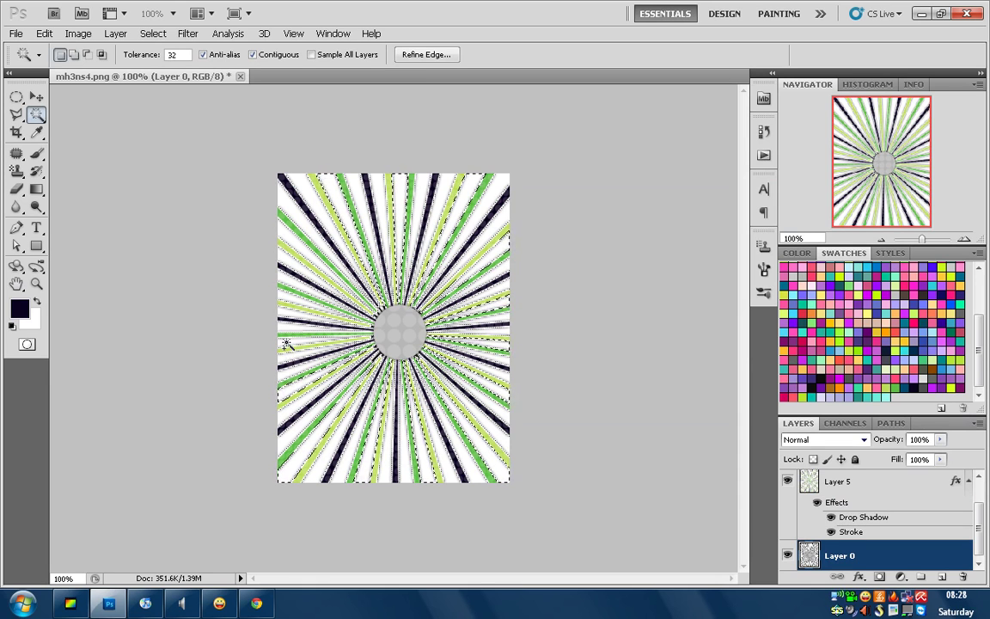
pyautogui.keyDown('shift'); pyautogui.click(299, 249); pyautogui.keyUp('shift')
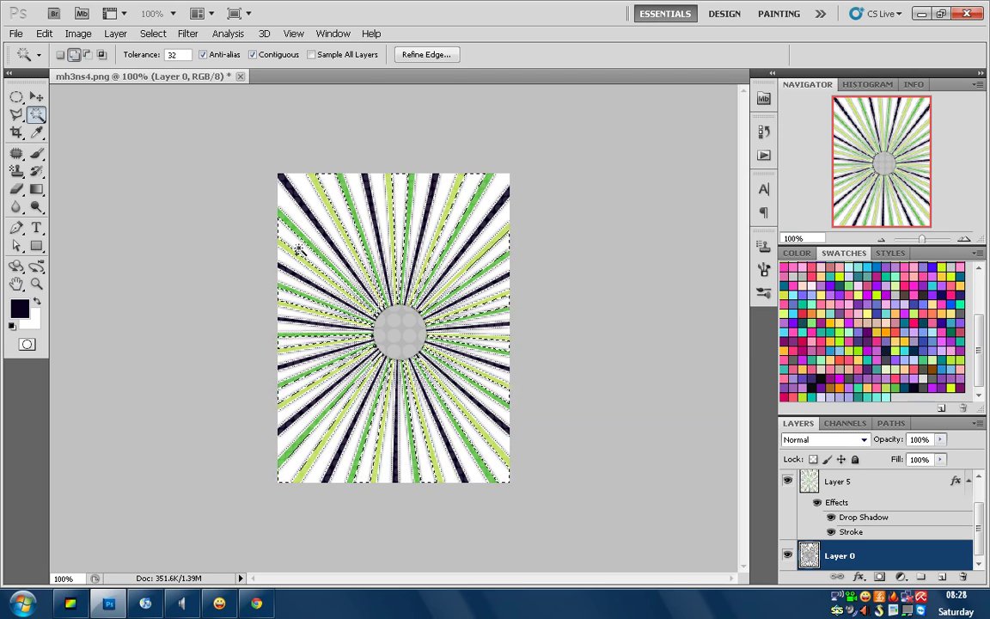
# Create Layer 6 and stamp light grey dots over the wedges with the 499 dotted brush.
pyautogui.hotkey('ctrl', 'shift', 'n')
pyautogui.press('Return')
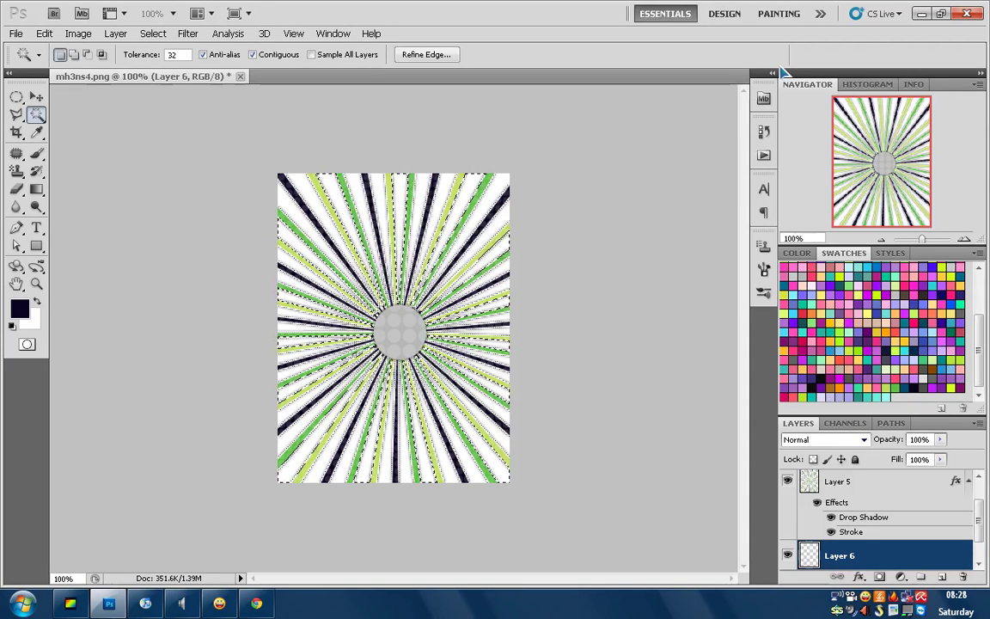
pyautogui.moveTo(983, 318); pyautogui.dragTo(897, 268)
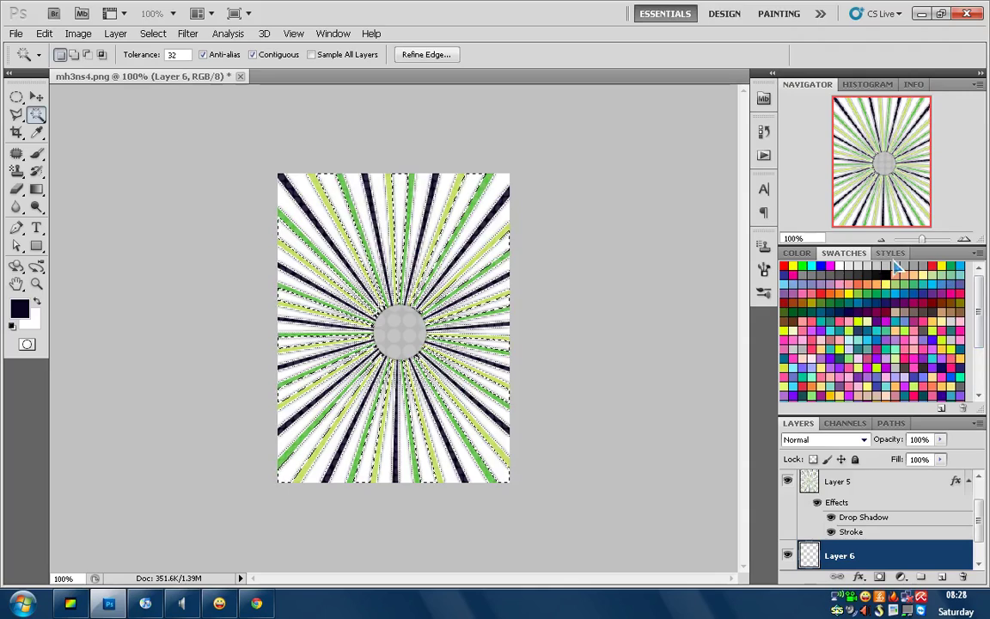
pyautogui.click(885, 266)
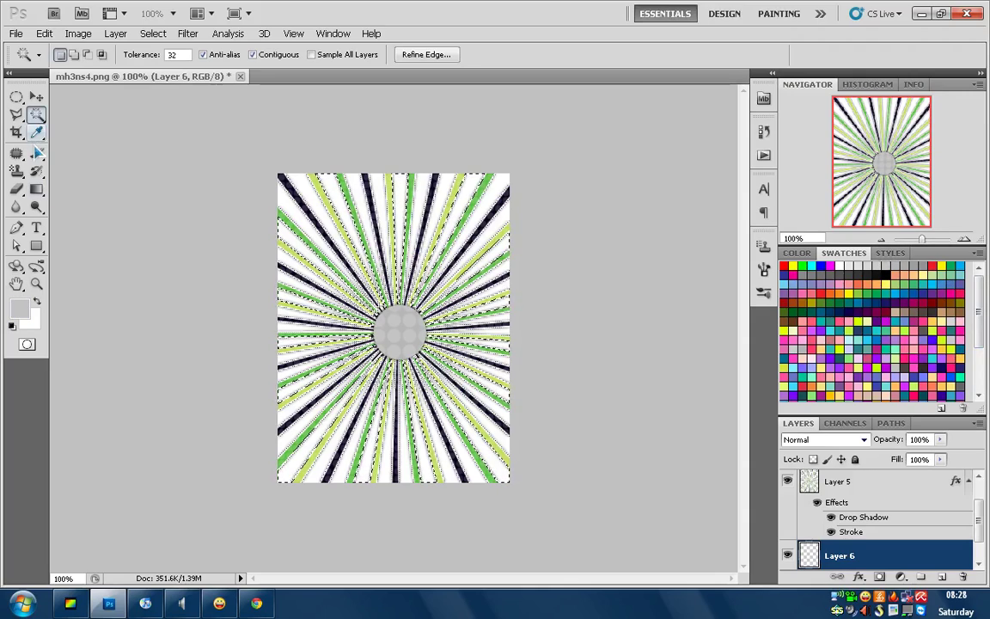
pyautogui.click(36, 153)
pyautogui.click(72, 60)
pyautogui.click(107, 187)
pyautogui.click(369, 336)
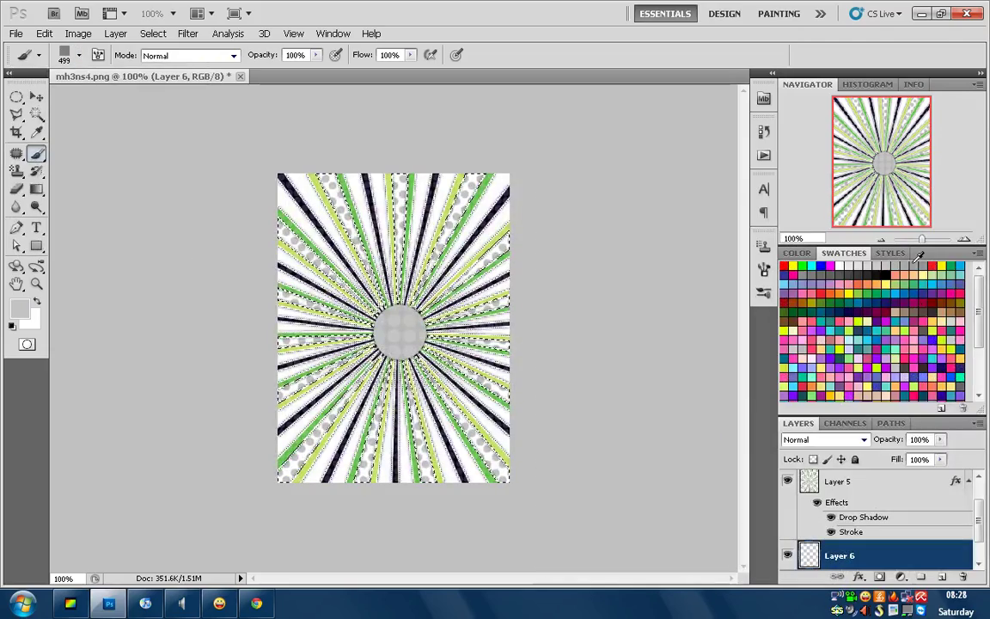
pyautogui.click(384, 342)
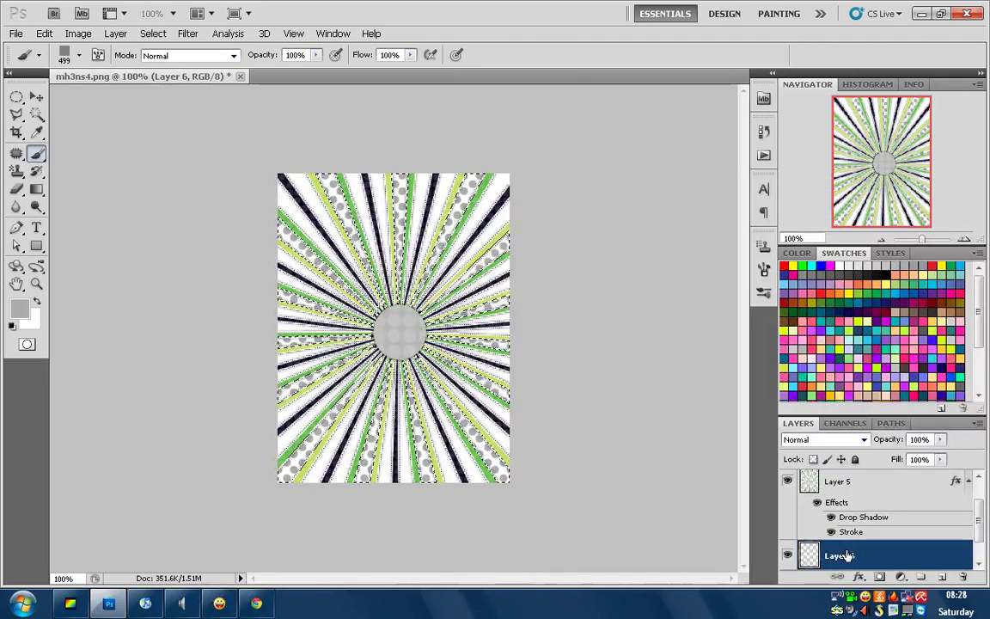
# Add a low-opacity Drop Shadow to Layer 6's grey dots, then reselect Layer 0.
pyautogui.rightClick(848, 556)
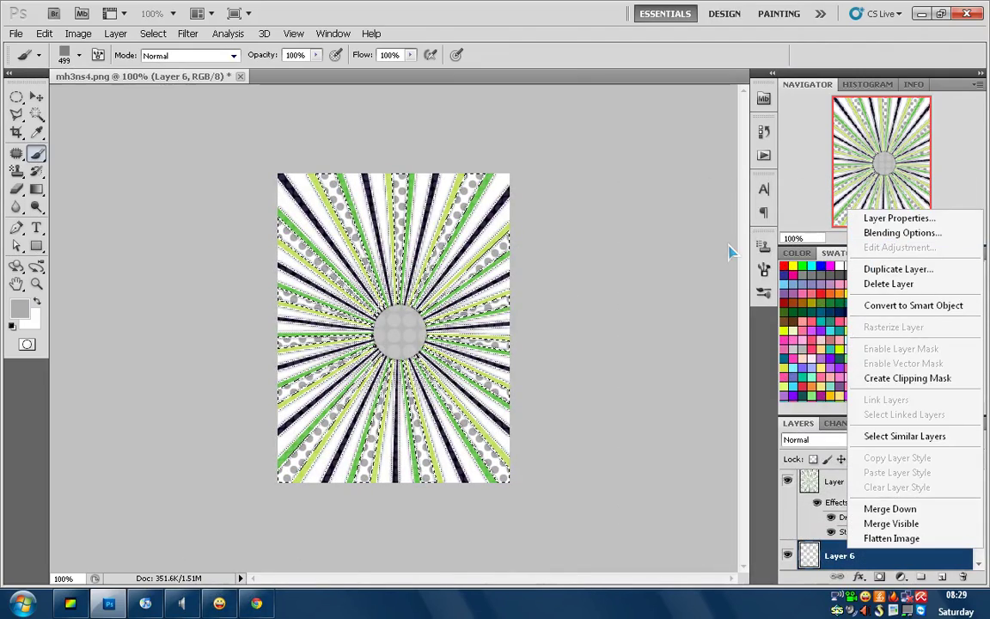
pyautogui.click(902, 233)
pyautogui.click(592, 222)
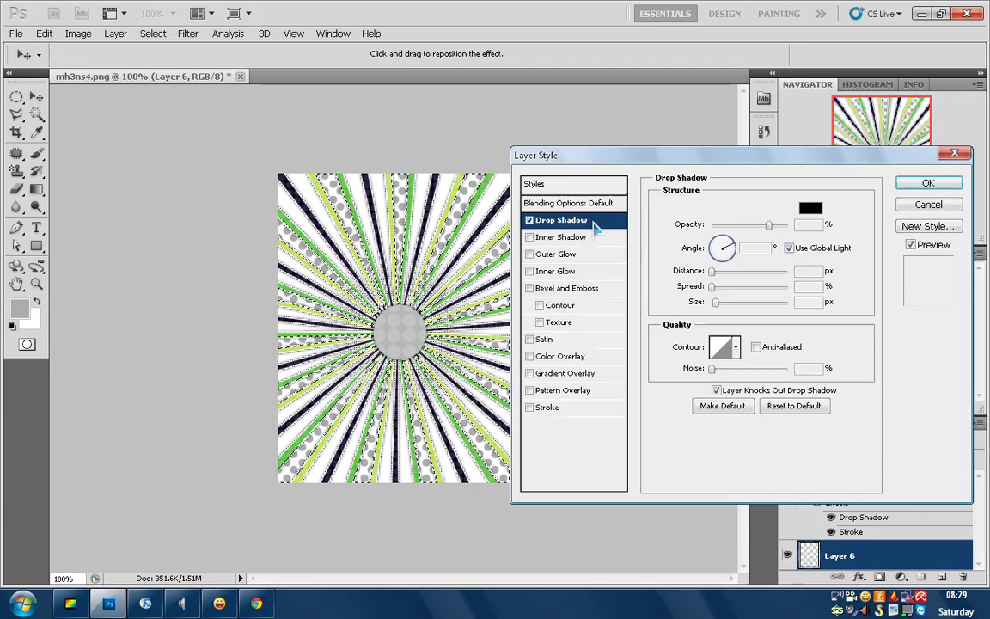
pyautogui.moveTo(768, 225)
pyautogui.mouseDown()
pyautogui.moveTo(728, 226)
pyautogui.moveTo(736, 225)
pyautogui.mouseUp()
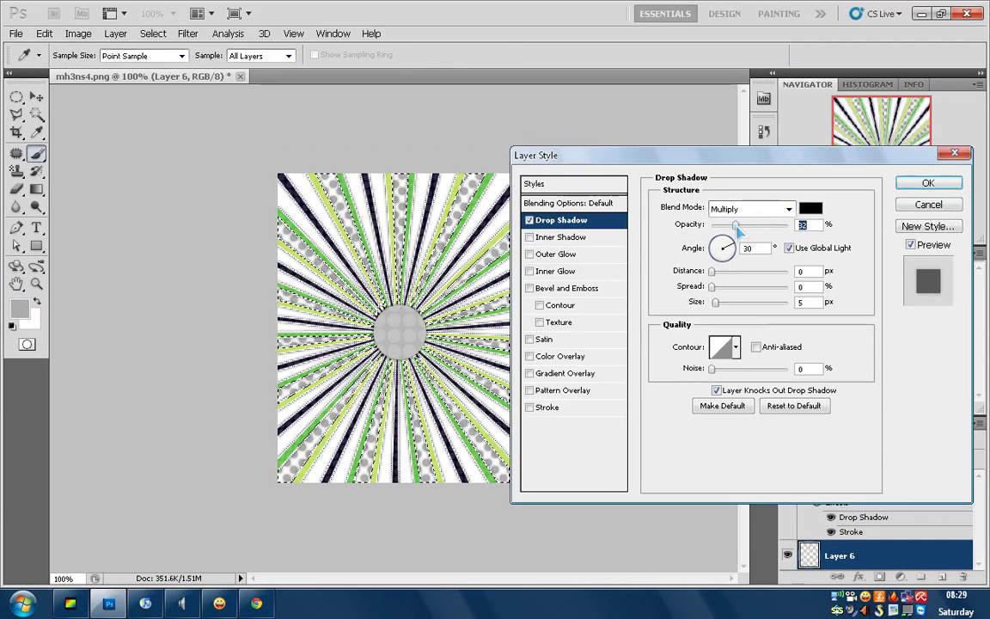
pyautogui.press('Return')
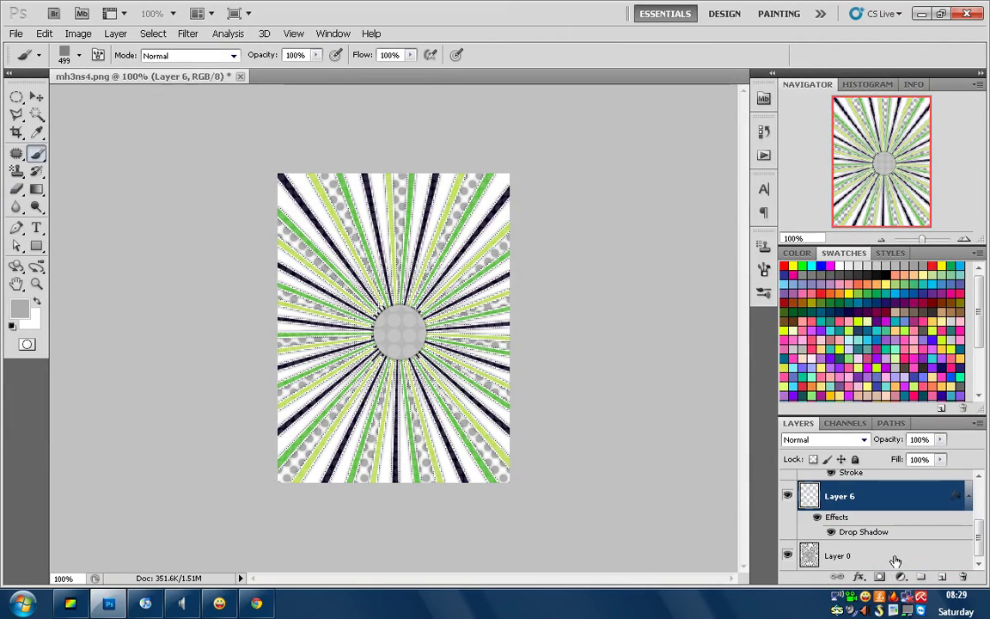
pyautogui.click(825, 557)
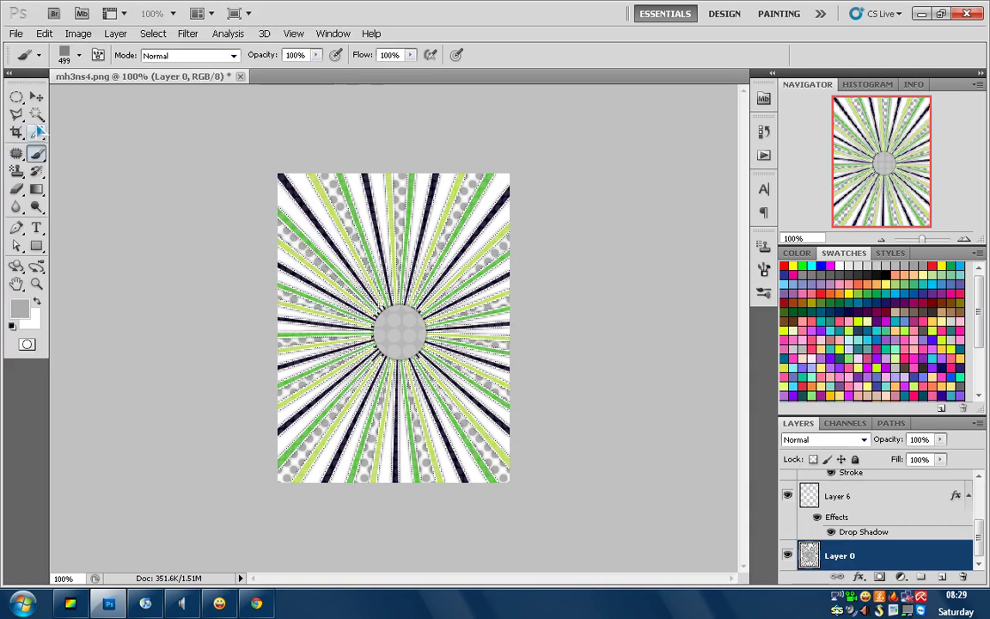
# Magic Wand-select four more white wedges at the top, right and bottom.
pyautogui.click(37, 118)
pyautogui.click(368, 179)
pyautogui.keyDown('shift'); pyautogui.click(420, 190); pyautogui.keyUp('shift')
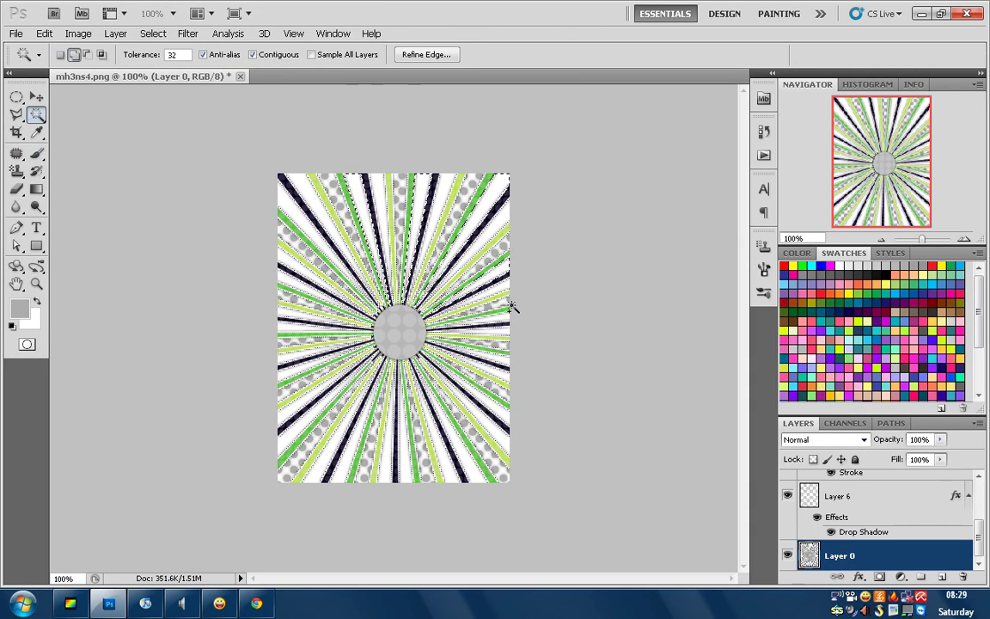
pyautogui.keyDown('shift'); pyautogui.click(506, 389); pyautogui.keyUp('shift')
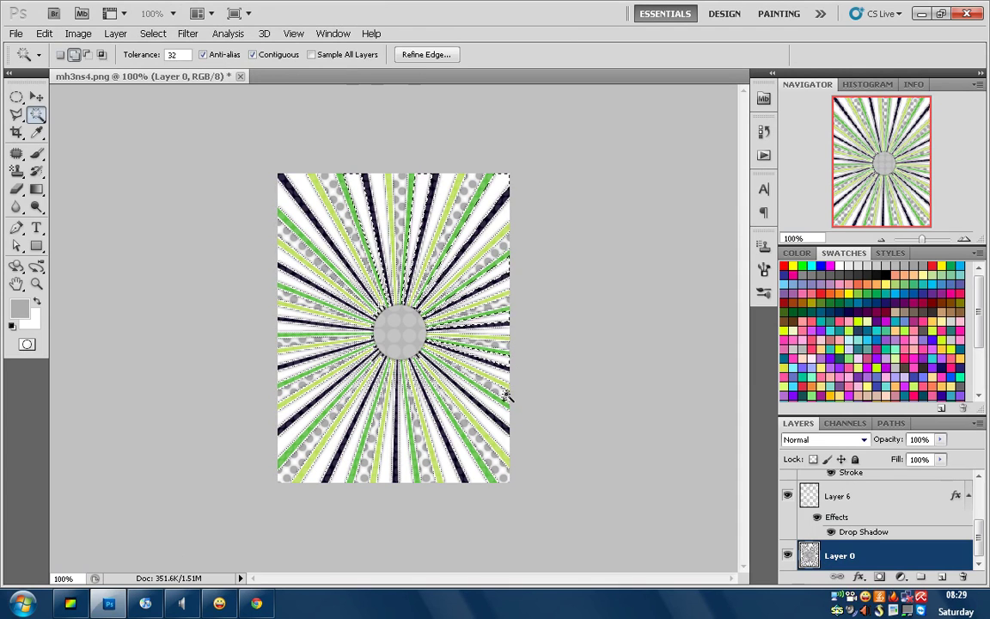
pyautogui.keyDown('shift'); pyautogui.click(470, 462); pyautogui.keyUp('shift')
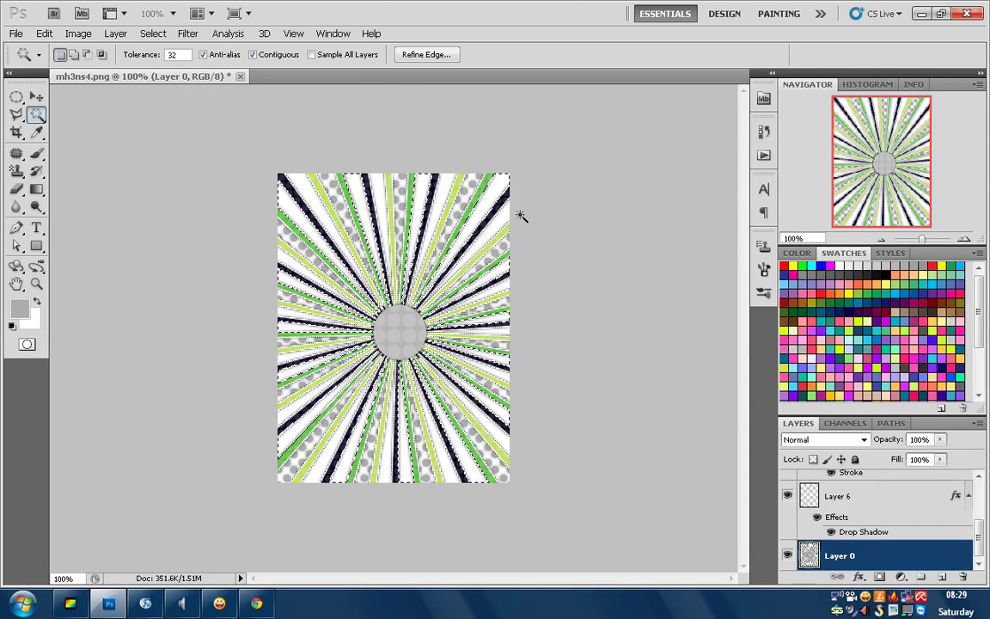
# Create Layer 7 and fill the selected wedges with the light grey foreground colour.
pyautogui.hotkey('ctrl', 'shift', 'n')
pyautogui.press('Return')
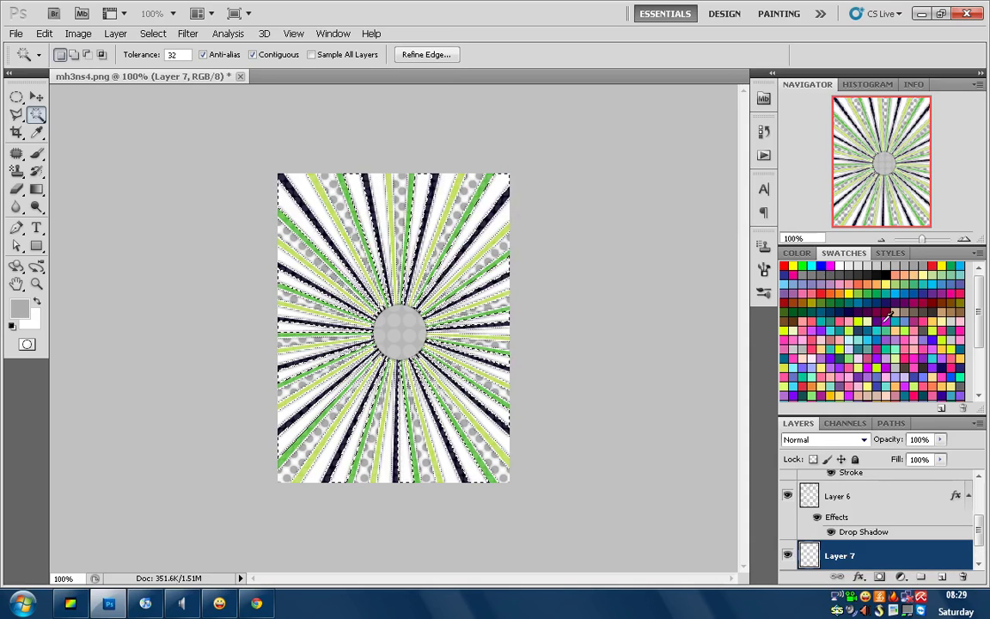
pyautogui.hotkey('shift', 'F5')
pyautogui.press('Return')
# Set the Brush tool to a 1 px hard round tip.
pyautogui.click(37, 153)
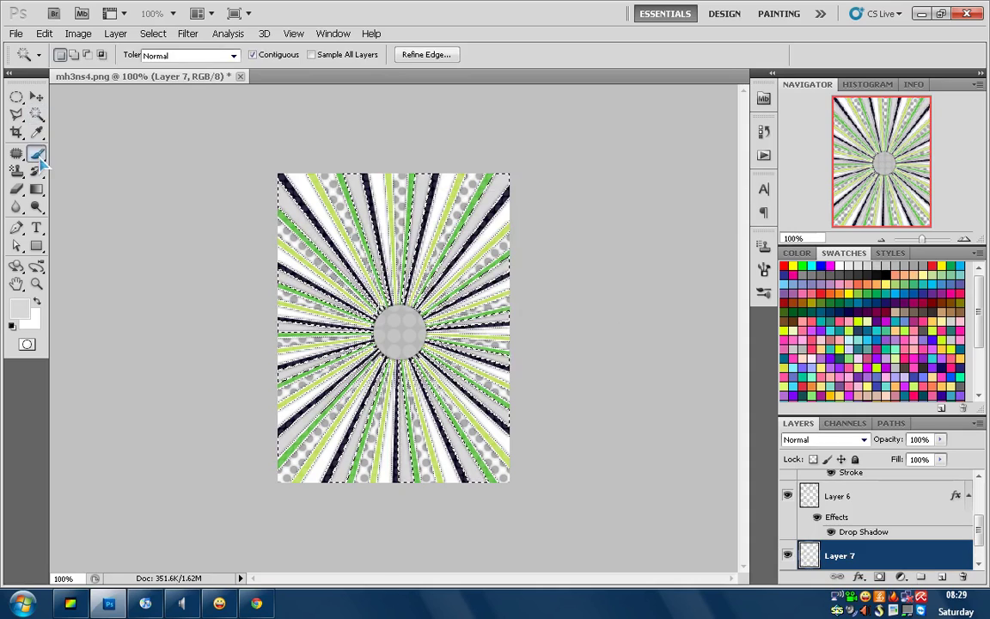
pyautogui.click(79, 55)
pyautogui.moveTo(176, 220); pyautogui.dragTo(178, 165)
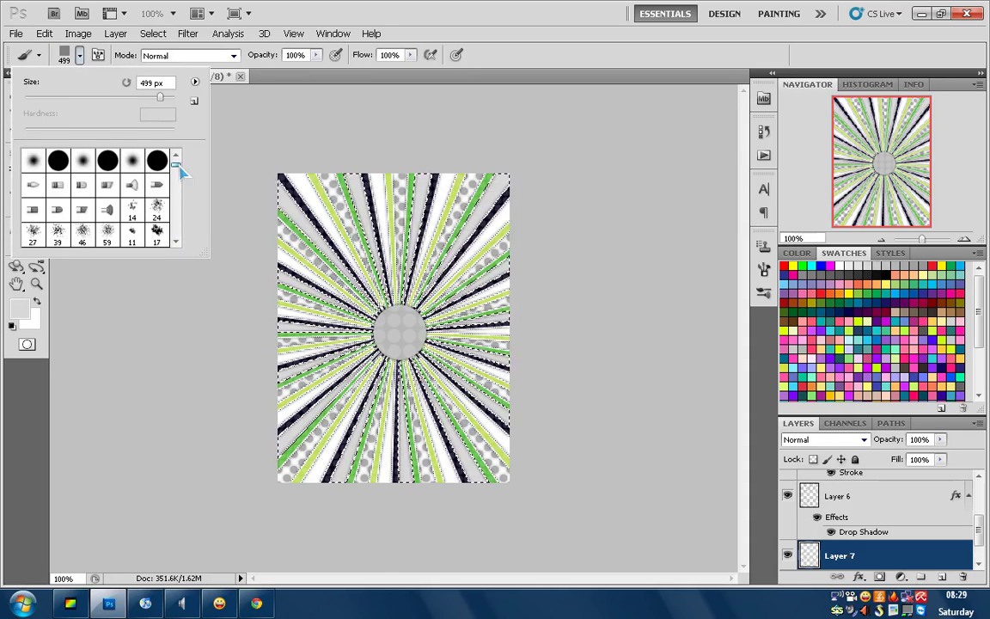
pyautogui.click(158, 161)
pyautogui.moveTo(160, 97); pyautogui.dragTo(15, 104)
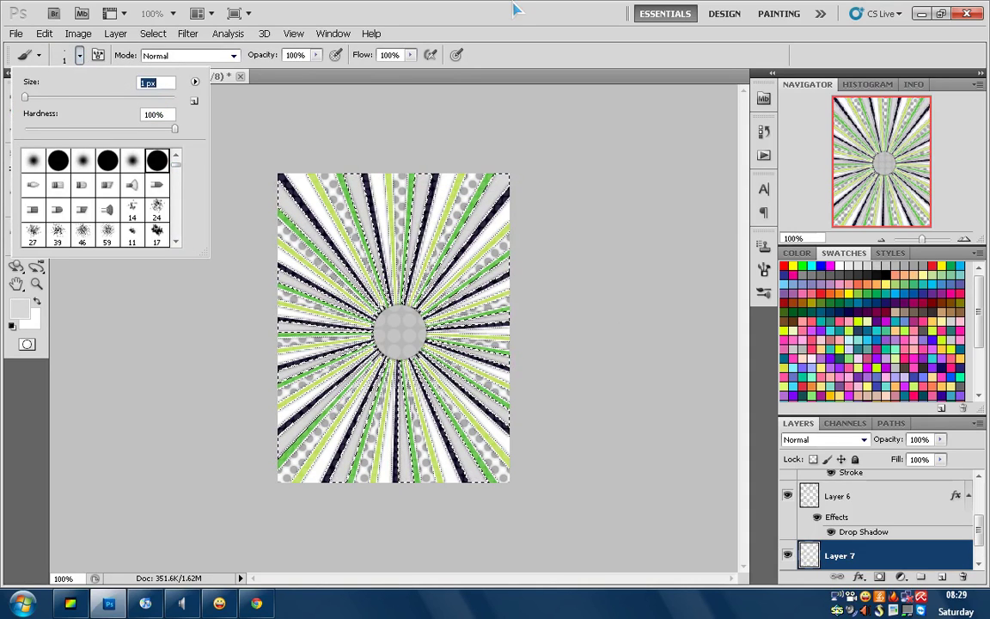
pyautogui.press('Return')
# Draw criss-cross hatch lines in the wedges, first in green, then in dark blue.
pyautogui.scroll(-5, 977, 389)
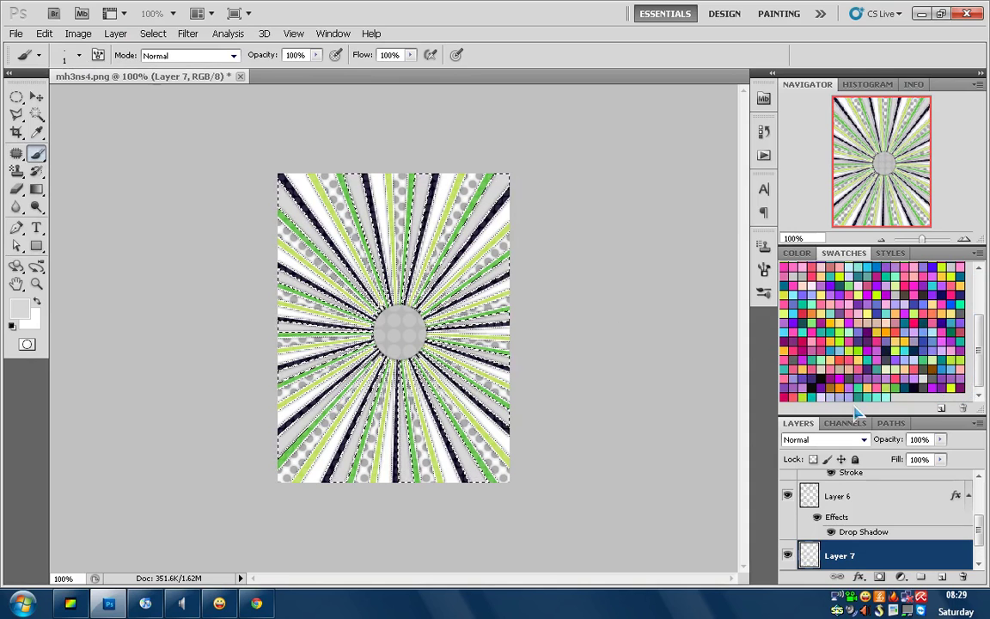
pyautogui.click(807, 348)
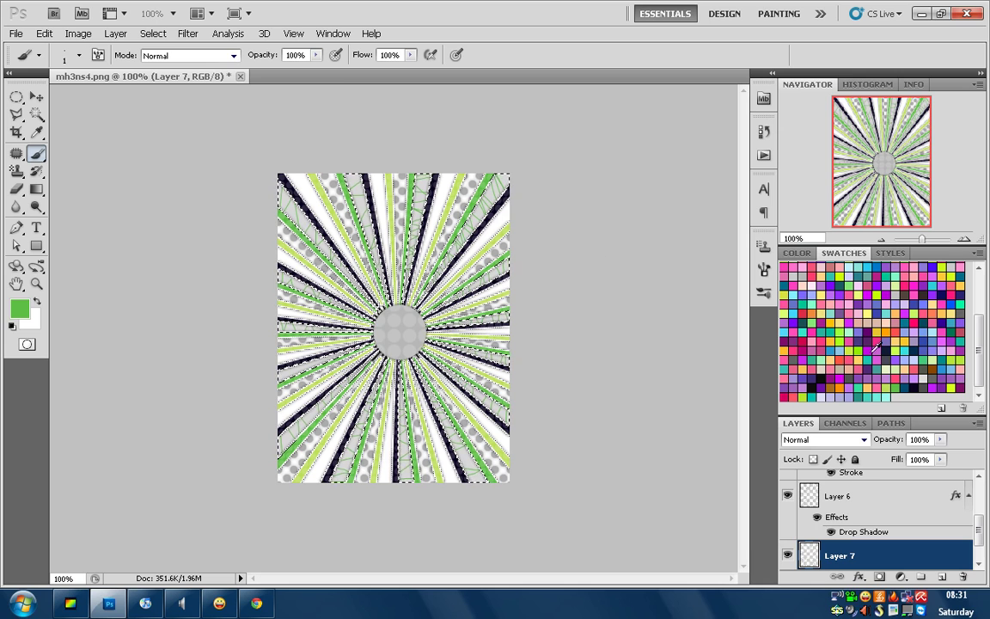
pyautogui.click(808, 353)
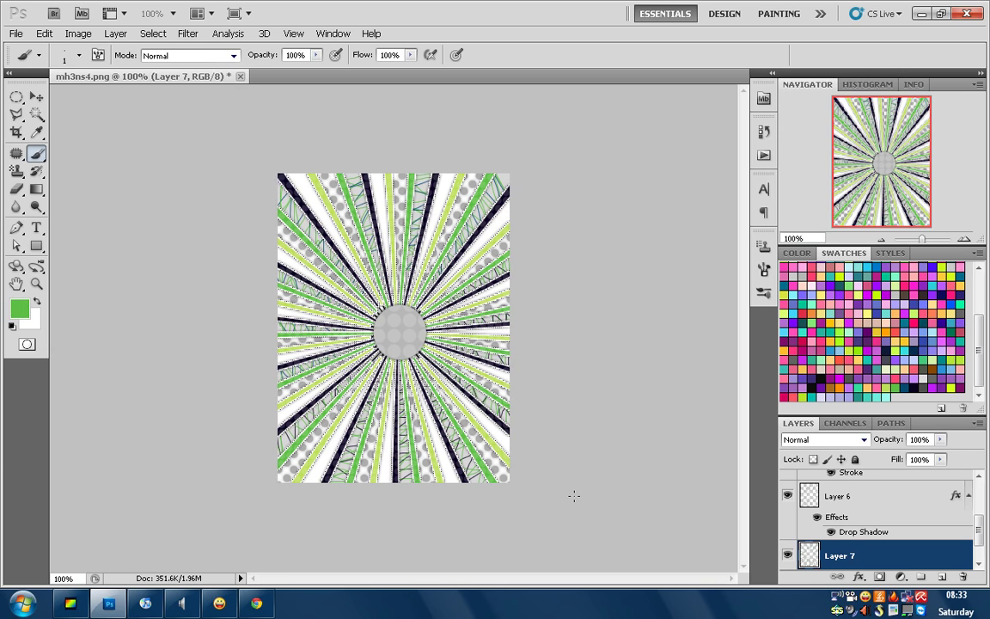
# On Layer 0, Magic Wand-select wide white wedges at the top-left, right, bottom and left.
pyautogui.moveTo(981, 537); pyautogui.dragTo(981, 563)
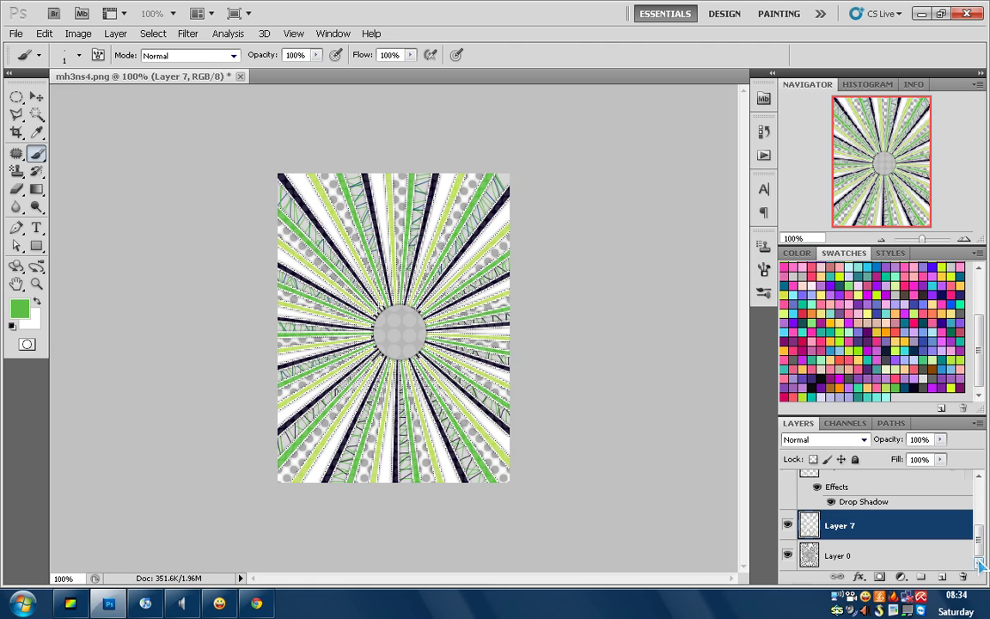
pyautogui.click(16, 34)
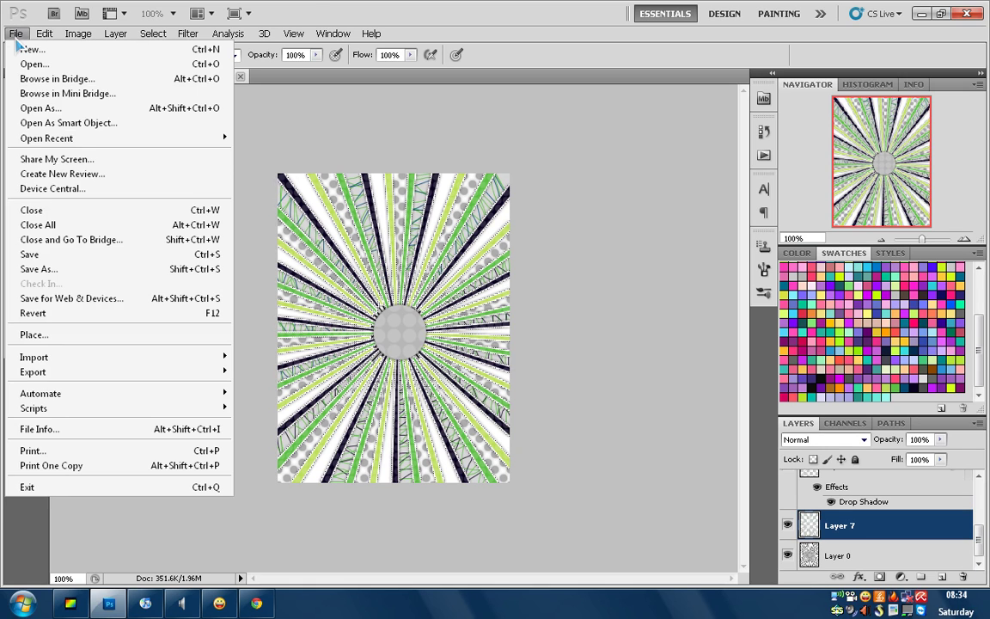
pyautogui.click(379, 8)
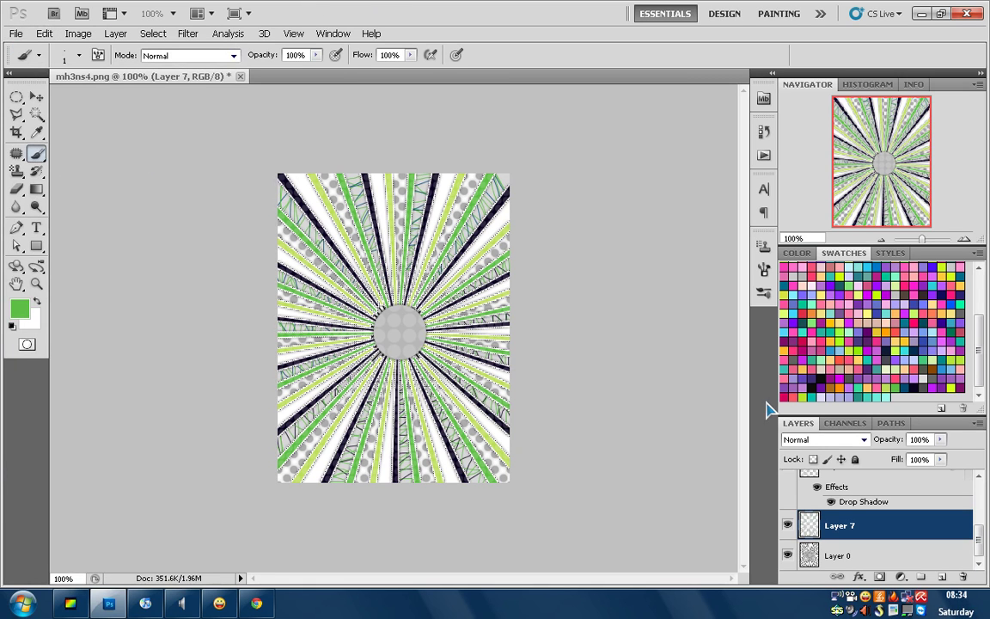
pyautogui.click(946, 552)
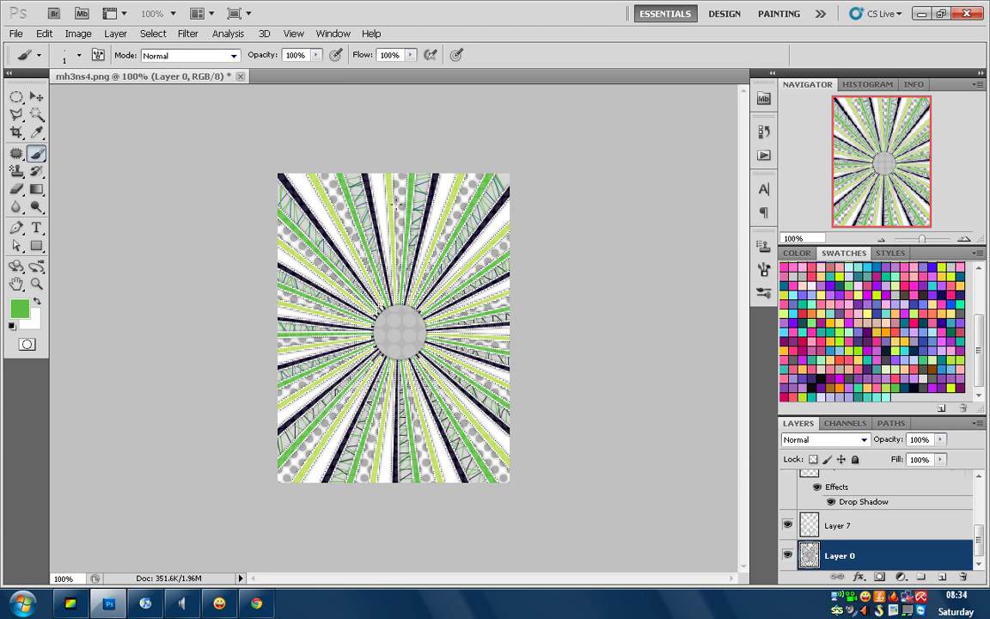
pyautogui.click(36, 115)
pyautogui.click(305, 196)
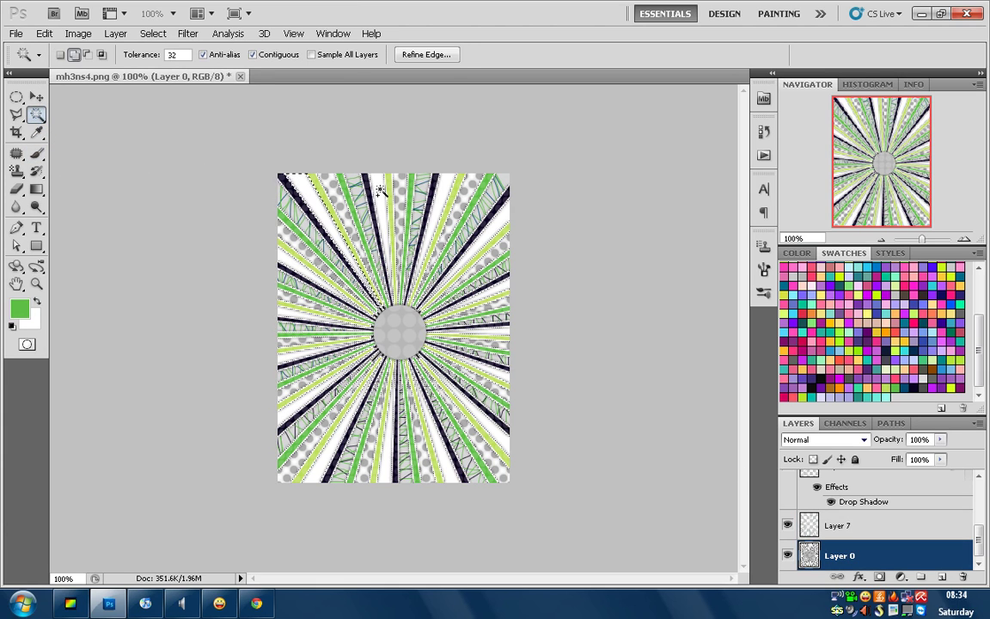
pyautogui.press('shift')
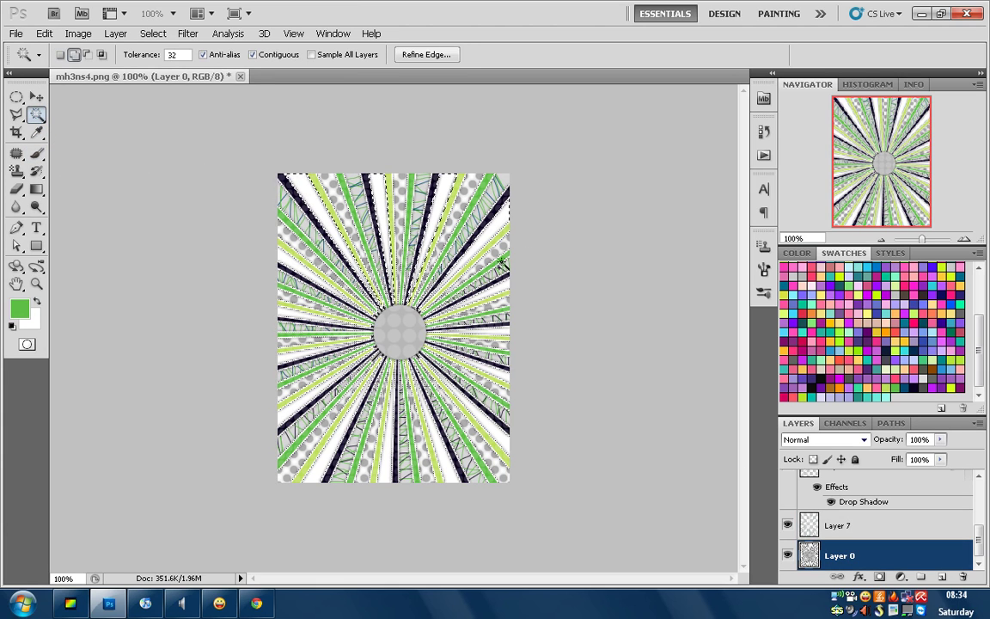
pyautogui.keyDown('shift'); pyautogui.click(504, 336); pyautogui.keyUp('shift')
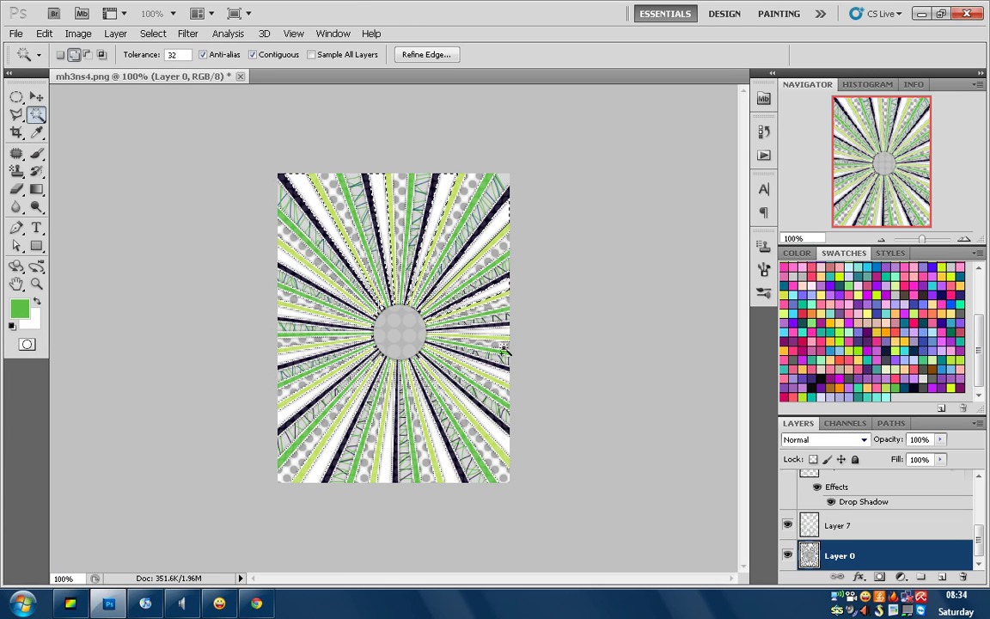
pyautogui.keyDown('shift'); pyautogui.click(434, 458); pyautogui.keyUp('shift')
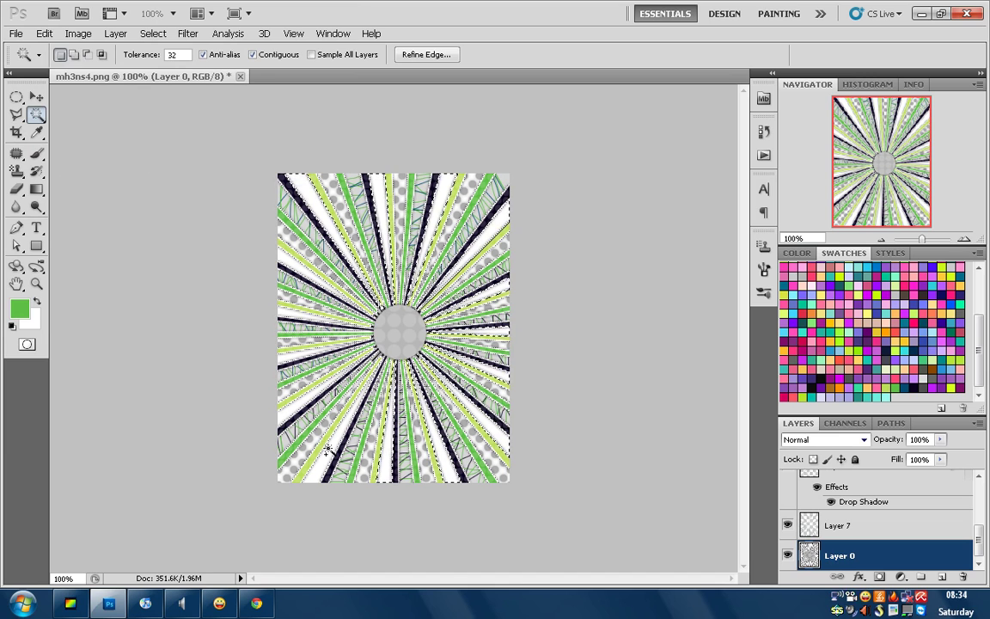
pyautogui.keyDown('shift'); pyautogui.click(290, 325); pyautogui.keyUp('shift')
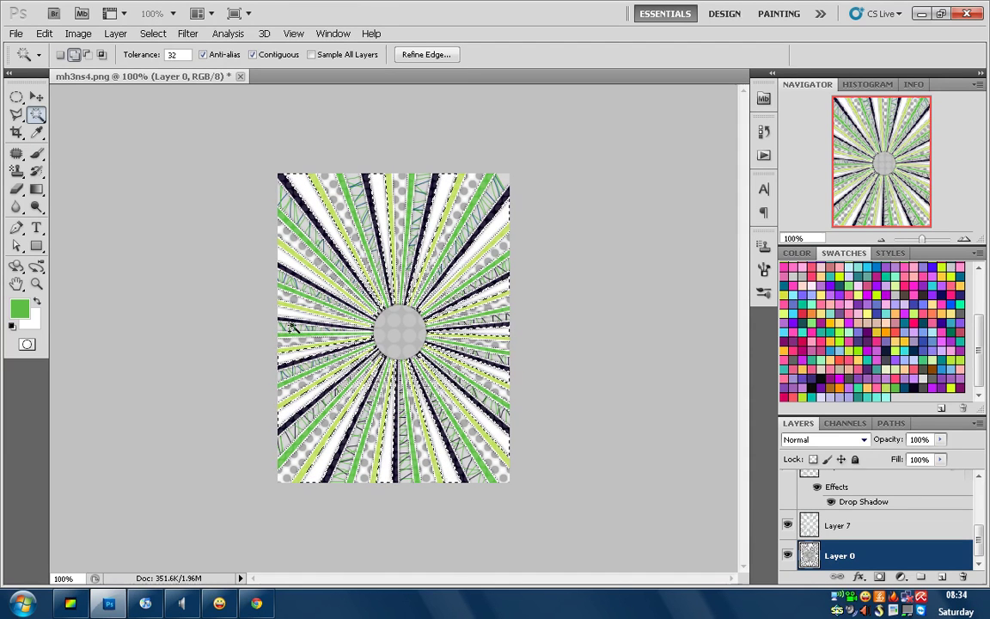
# Create Layer 8 and fill the selected wedges with green.
pyautogui.hotkey('ctrl', 'shift', 'n')
pyautogui.press('Return')
pyautogui.hotkey('shift', 'F5')
pyautogui.press('Return')
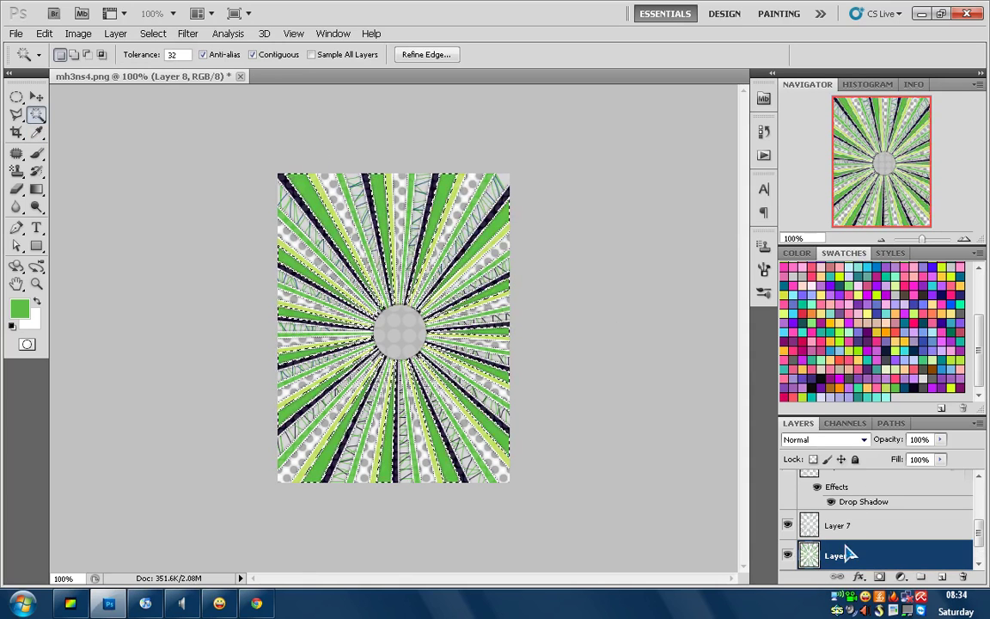
# Enable a Gradient Overlay on Layer 8 using the green-to-navy gradient.
pyautogui.rightClick(847, 553)
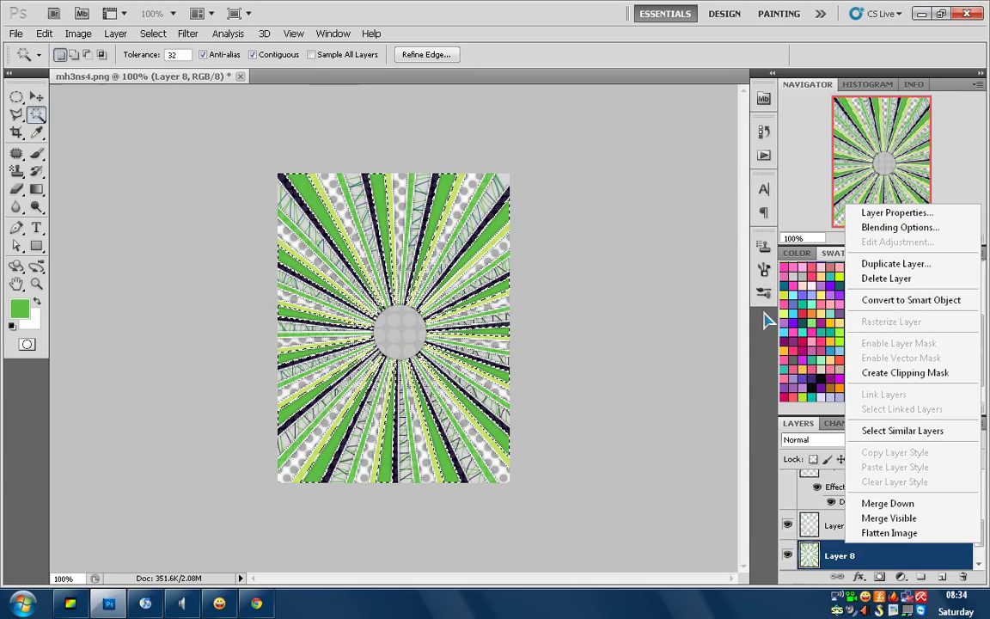
pyautogui.click(900, 227)
pyautogui.click(568, 373)
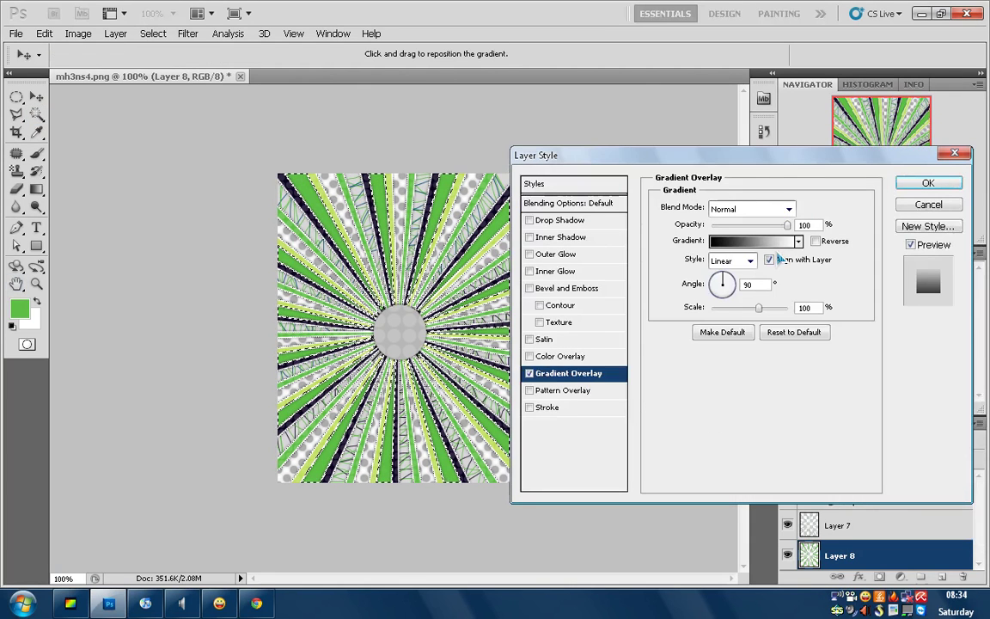
pyautogui.click(740, 240)
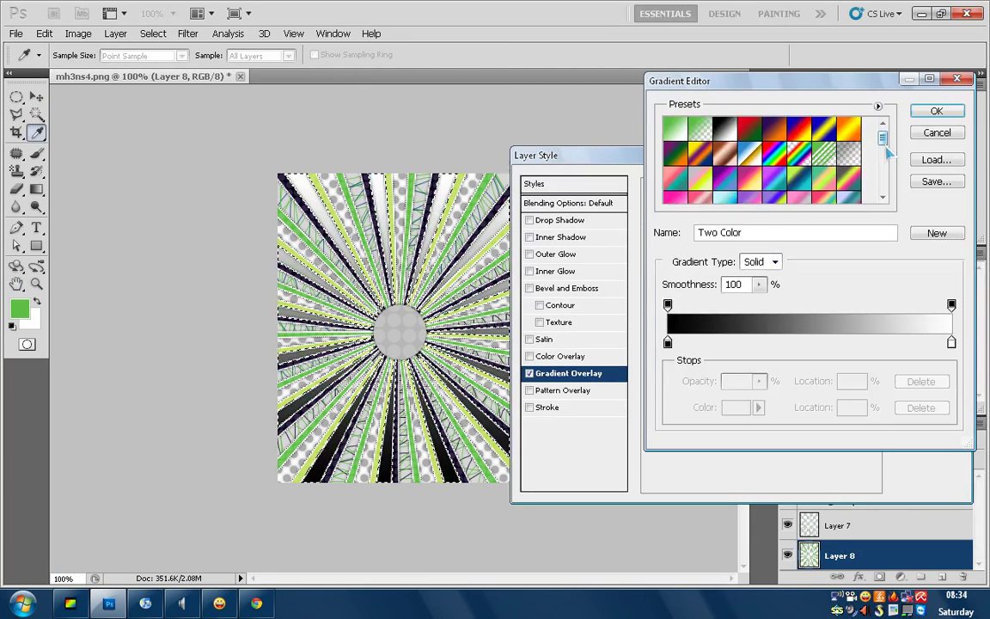
pyautogui.moveTo(887, 148); pyautogui.dragTo(882, 196)
pyautogui.click(771, 159)
pyautogui.press('Return')
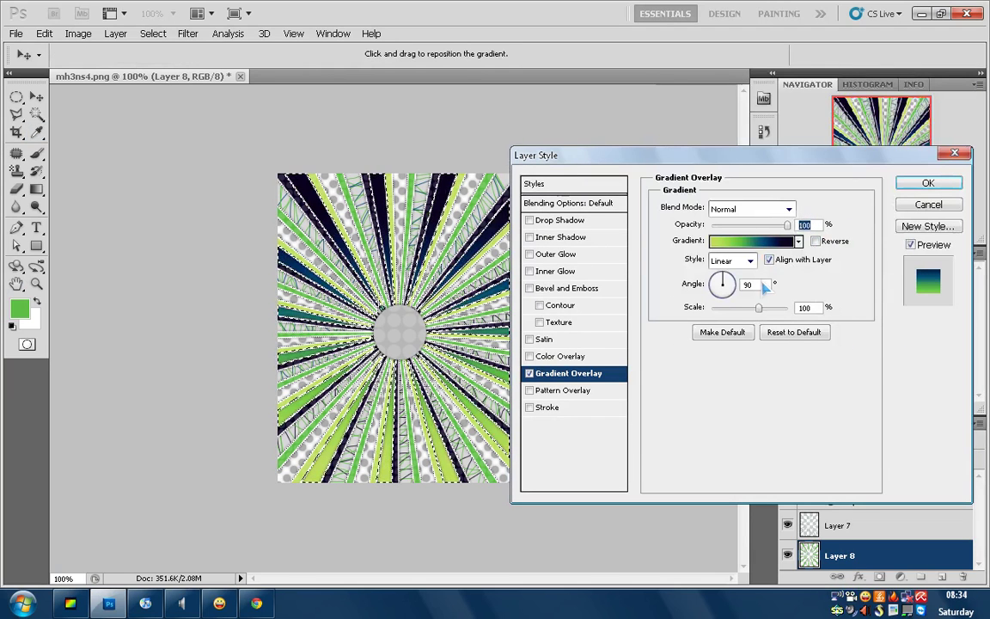
# Set the overlay to Angle 0, Radial, Reversed, and reopen its Gradient Editor.
pyautogui.write('0')
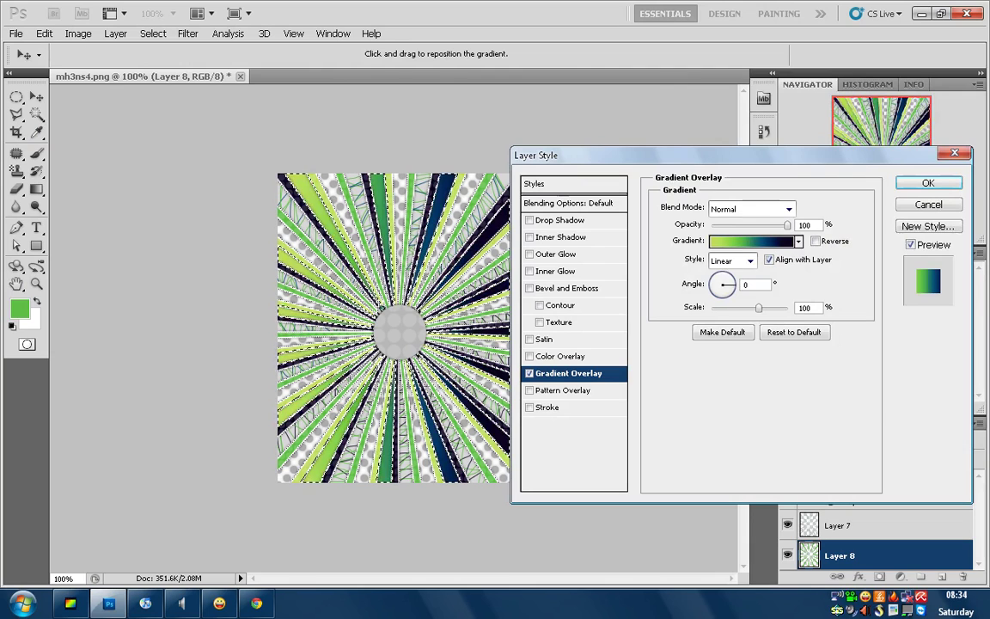
pyautogui.click(731, 260)
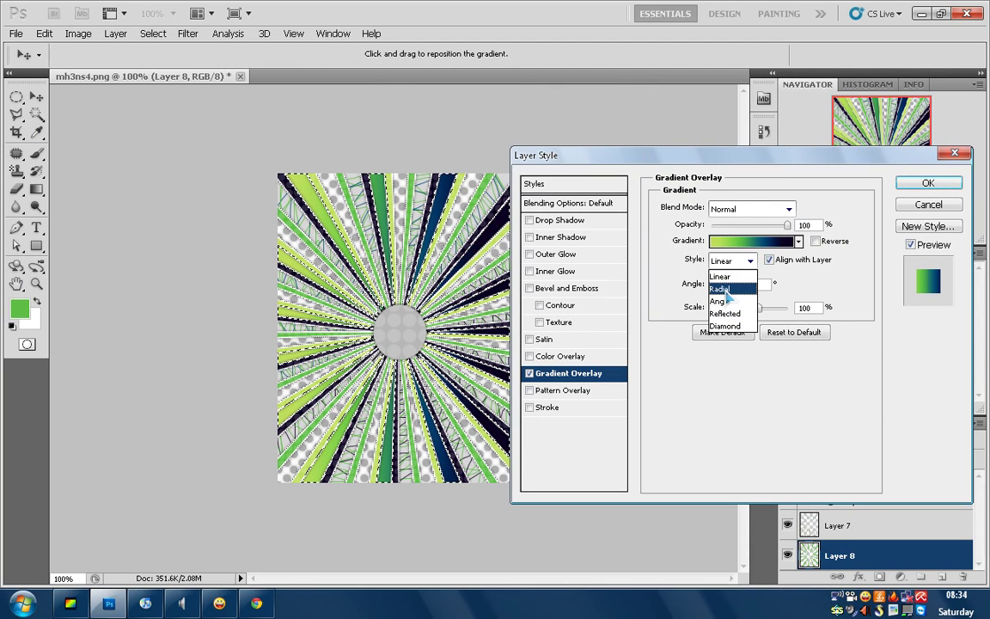
pyautogui.click(725, 290)
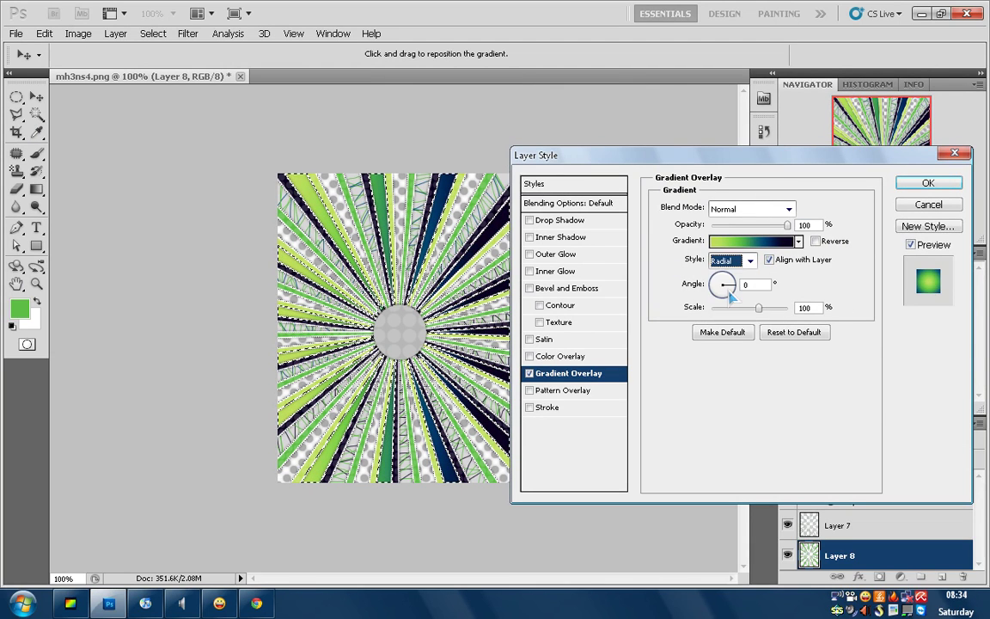
pyautogui.click(815, 241)
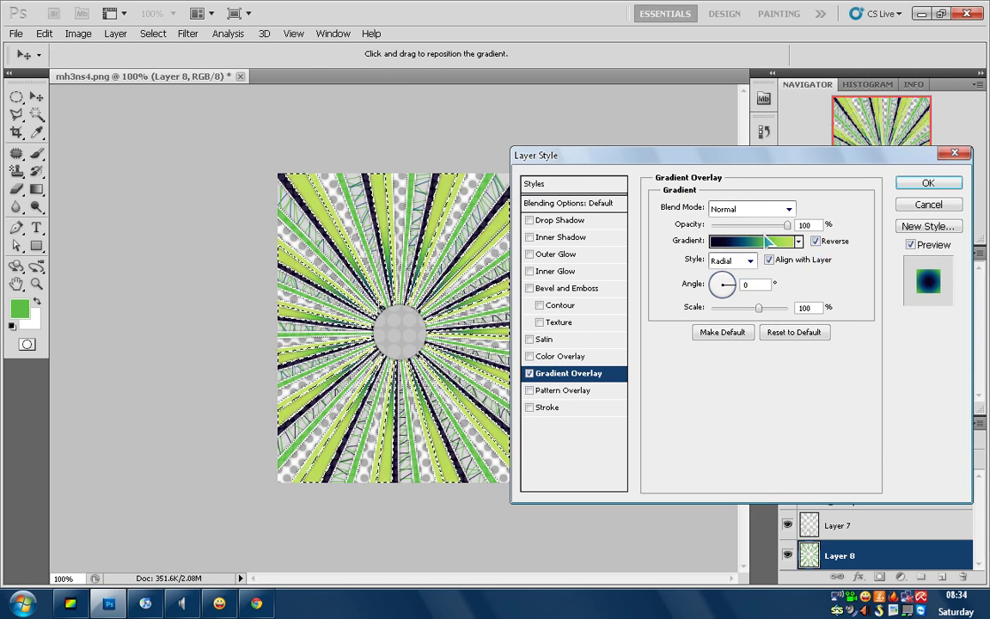
pyautogui.click(768, 242)
pyautogui.moveTo(883, 128); pyautogui.dragTo(883, 183)
# Reposition the gradient stops (green at 7% and 21%, dark blue at 48%) and apply the overlay.
pyautogui.click(826, 168)
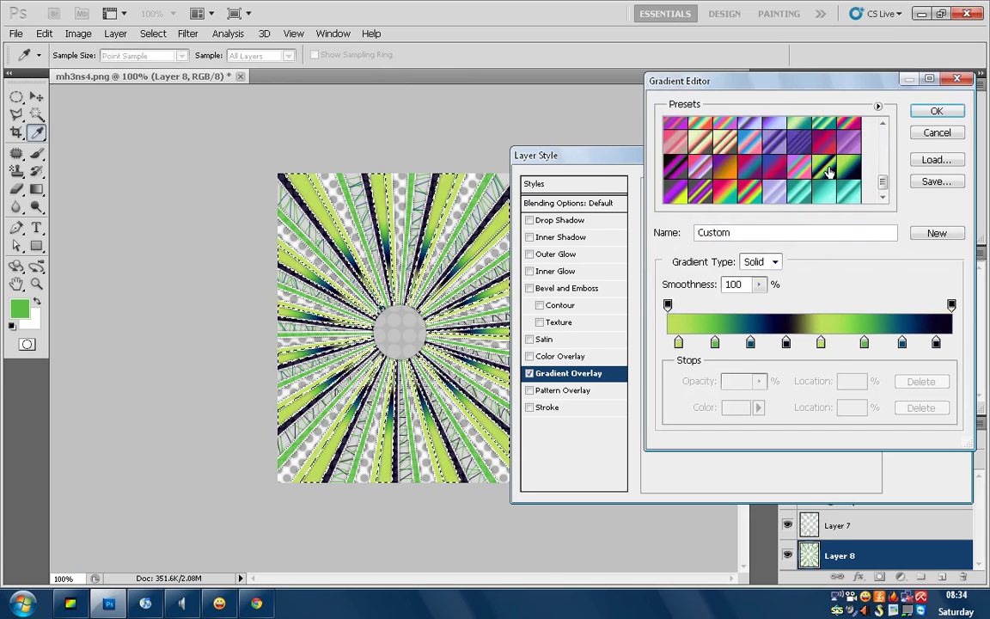
pyautogui.click(846, 172)
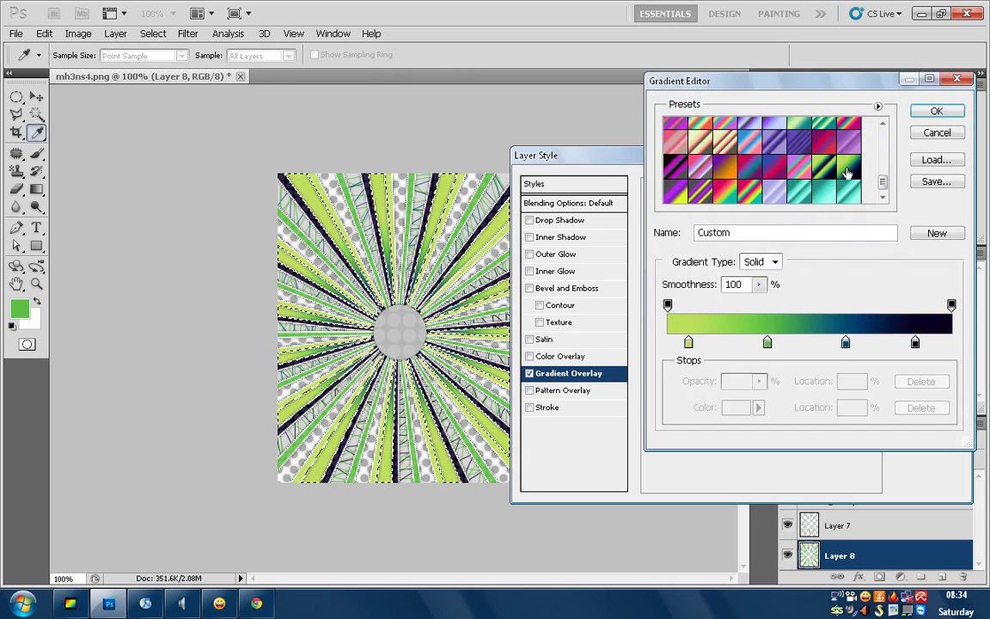
pyautogui.moveTo(760, 344)
pyautogui.mouseDown()
pyautogui.moveTo(677, 343)
pyautogui.moveTo(696, 345)
pyautogui.mouseUp()
pyautogui.moveTo(847, 344)
pyautogui.mouseDown()
pyautogui.moveTo(731, 343)
pyautogui.moveTo(794, 344)
pyautogui.mouseUp()
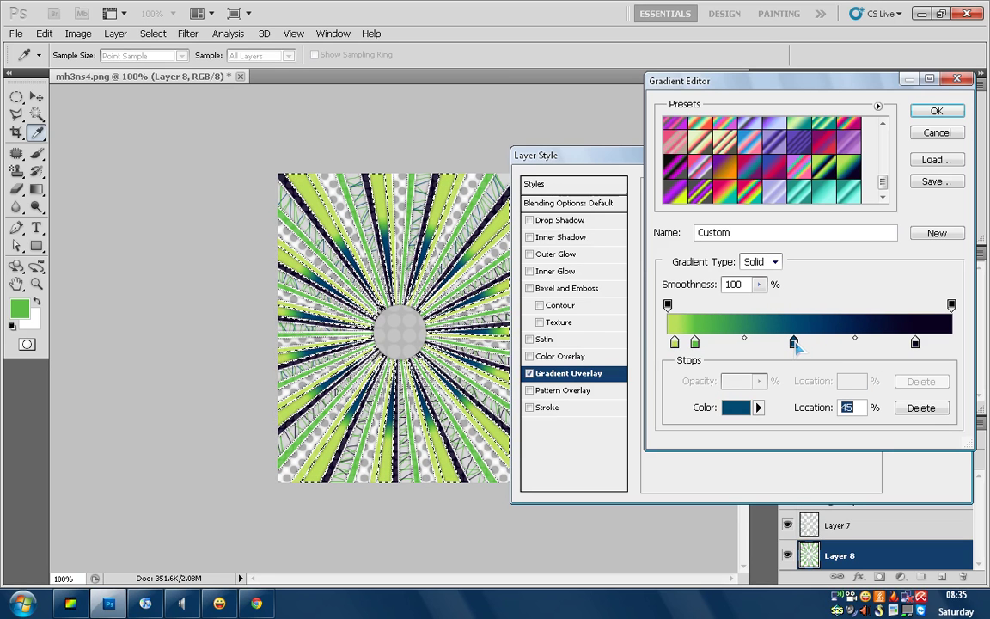
pyautogui.moveTo(699, 345)
pyautogui.mouseDown()
pyautogui.moveTo(669, 344)
pyautogui.moveTo(736, 350)
pyautogui.mouseUp()
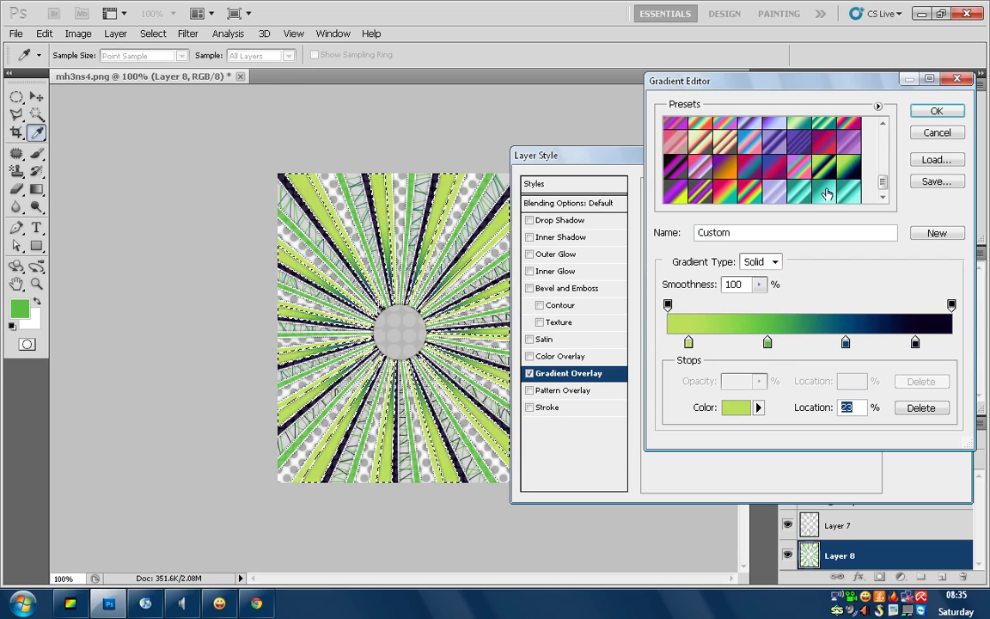
pyautogui.moveTo(768, 343); pyautogui.dragTo(718, 348)
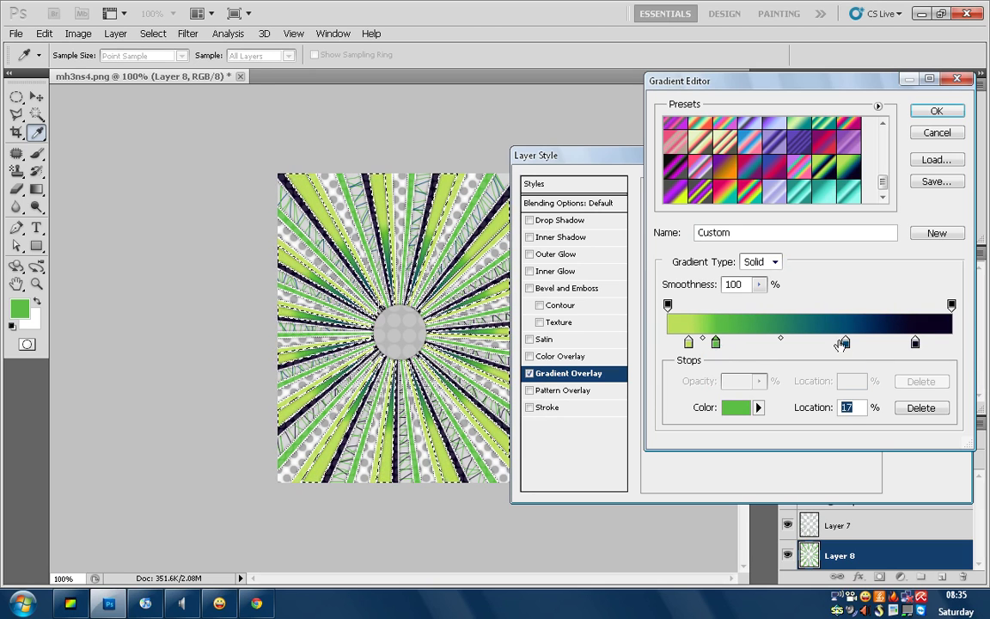
pyautogui.moveTo(846, 344); pyautogui.dragTo(805, 344)
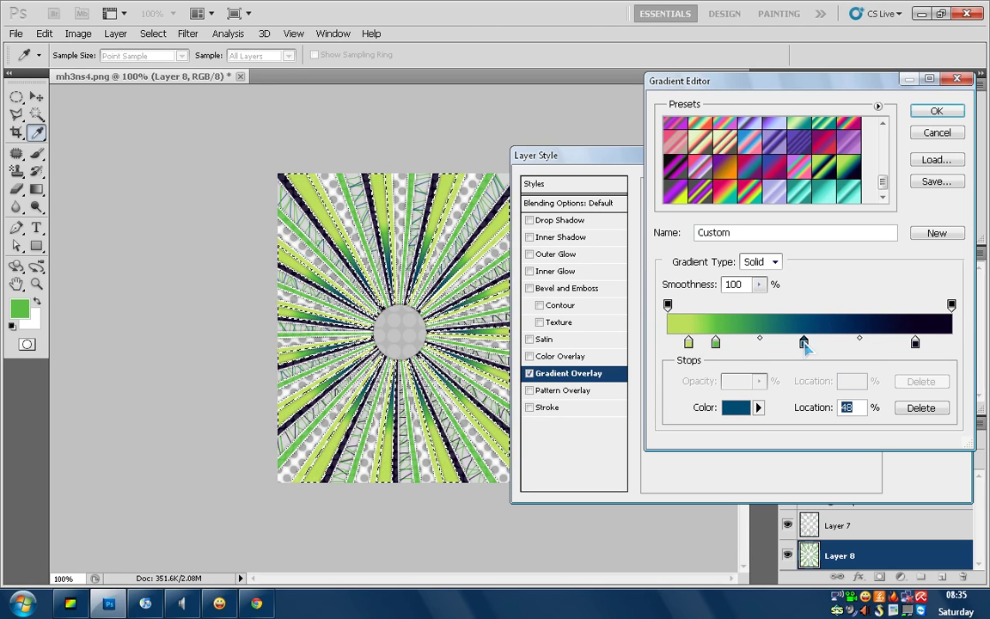
pyautogui.click(932, 111)
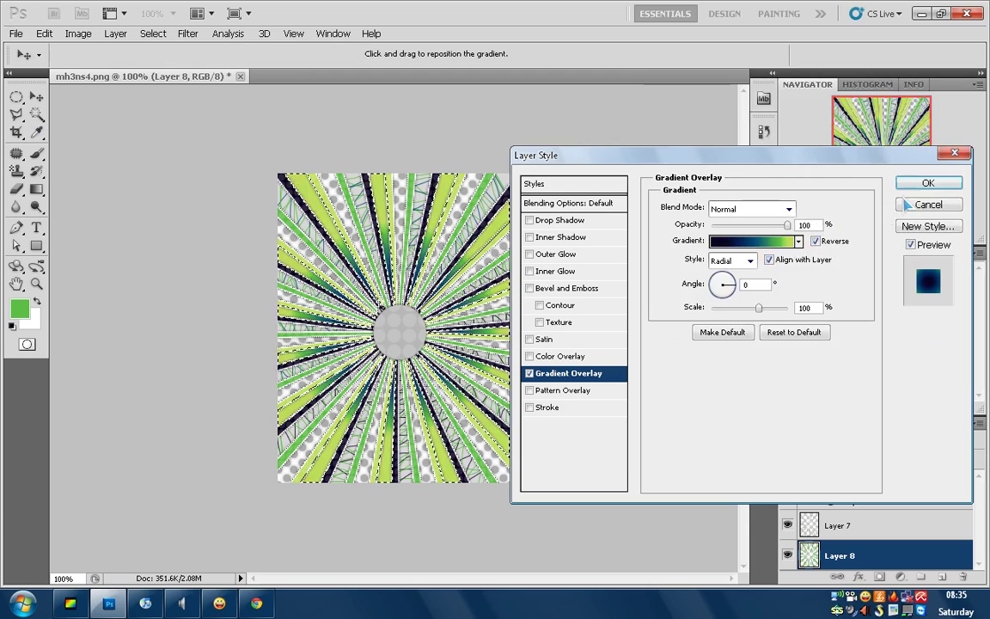
pyautogui.click(929, 183)
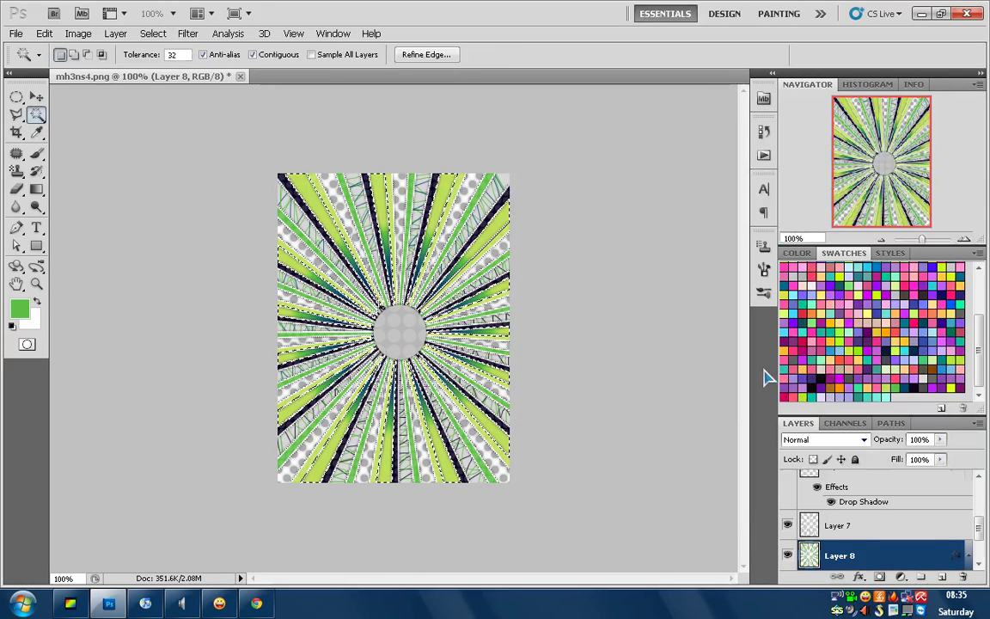
# Create Layer 9 and choose brush 168 for the Brush tool.
pyautogui.hotkey('ctrl', 'shift', 'n')
pyautogui.press('Return')
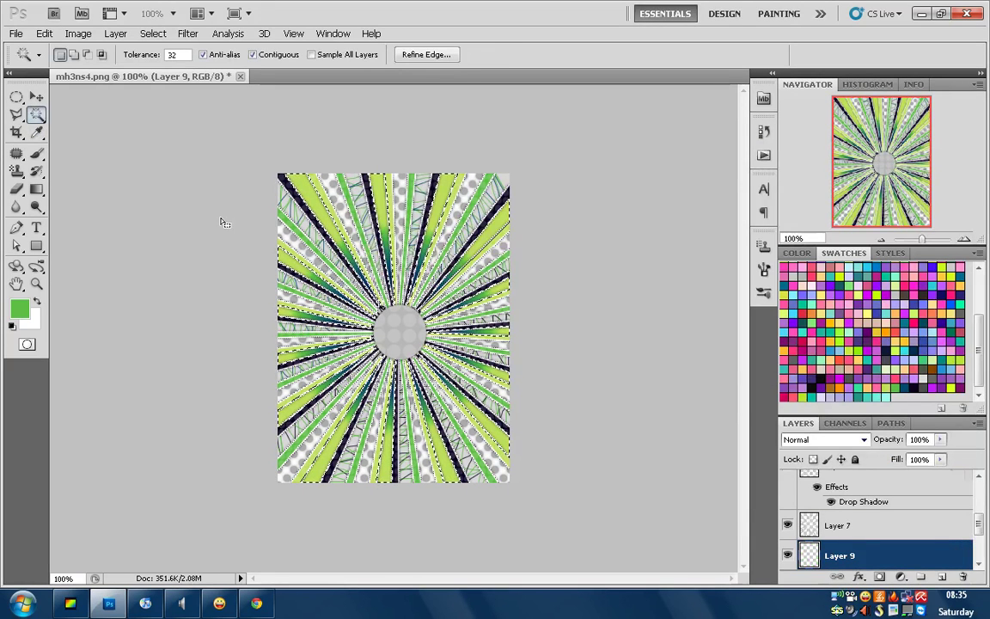
pyautogui.click(36, 153)
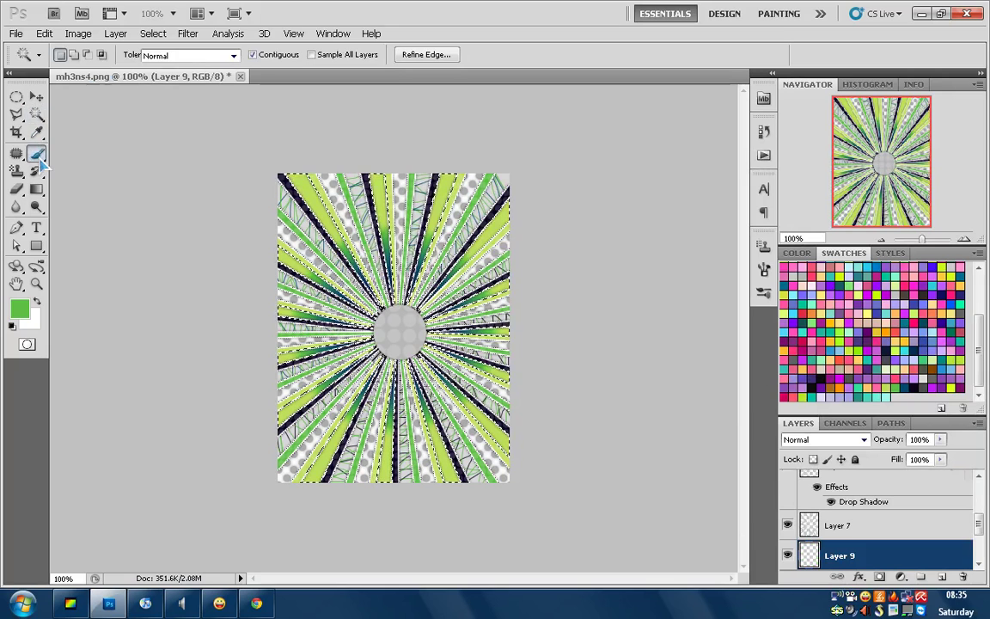
pyautogui.click(80, 55)
pyautogui.moveTo(179, 170); pyautogui.dragTo(179, 232)
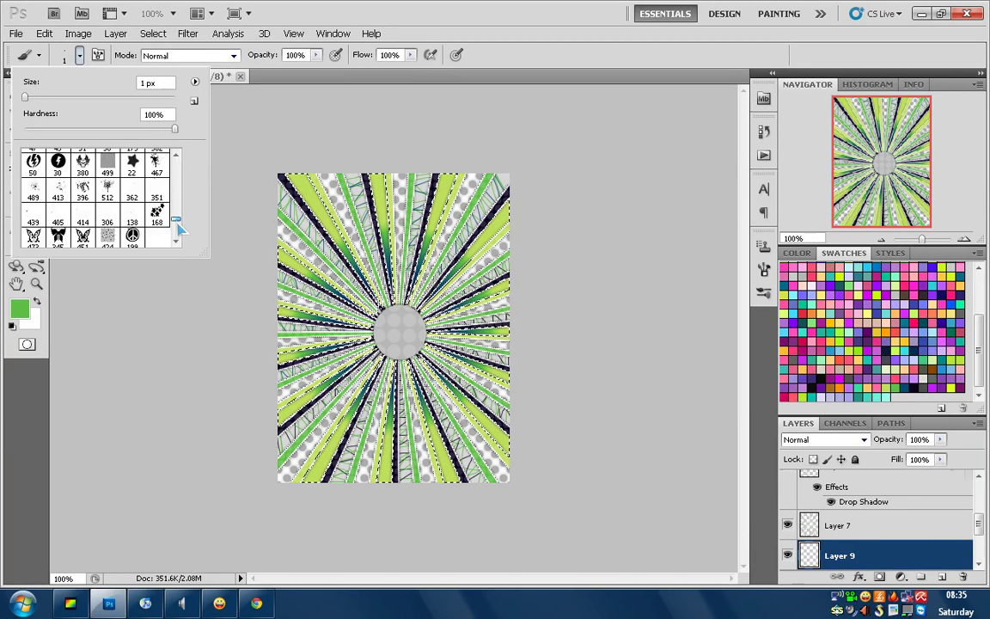
pyautogui.doubleClick(155, 210)
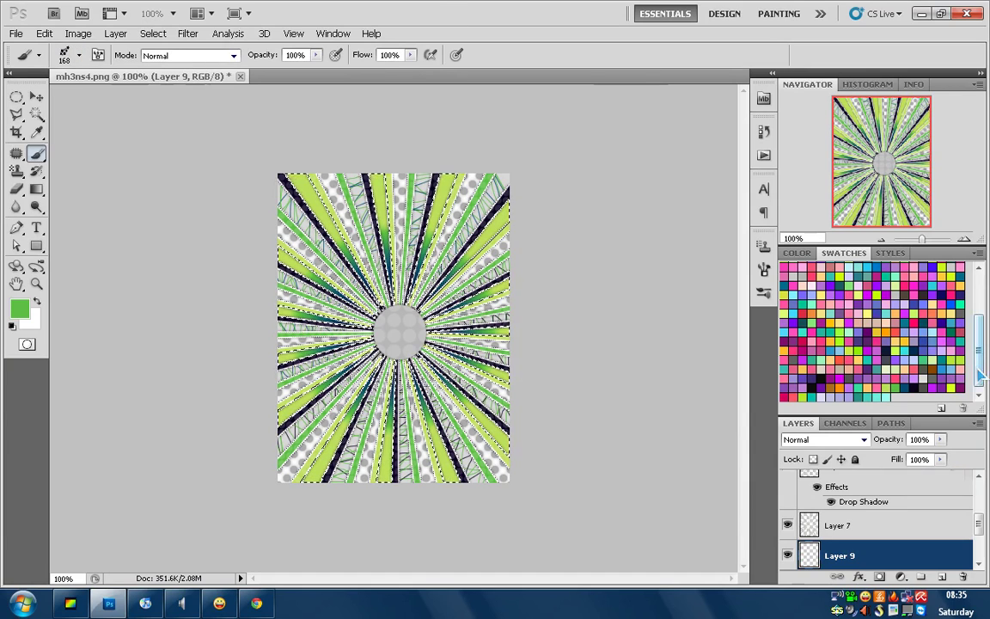
pyautogui.scroll(5, 962, 288)
# With white as foreground, pick the star scatter brush and stamp stars near the top-left.
pyautogui.click(846, 261)
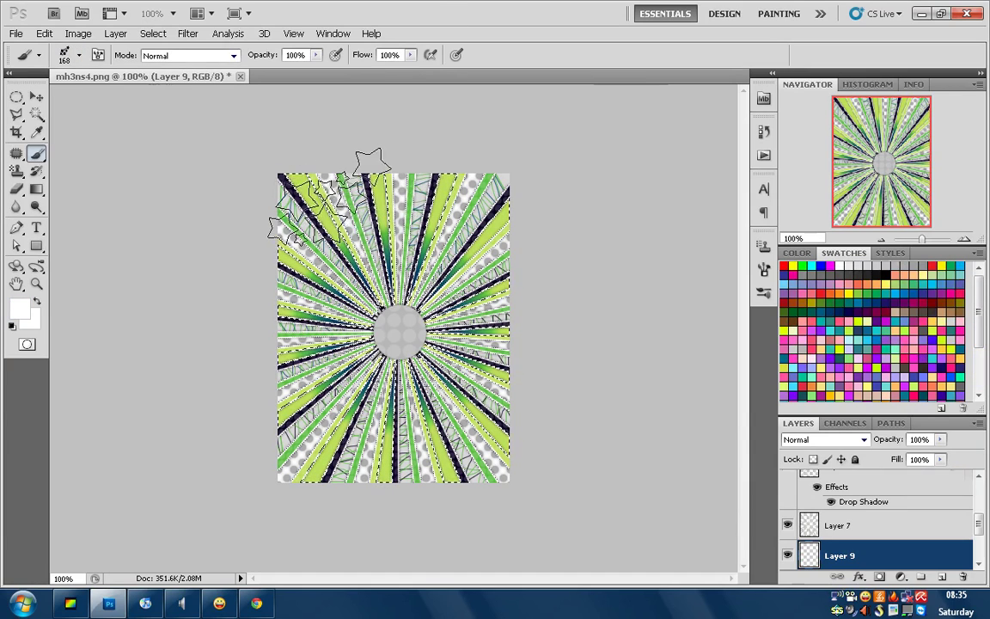
pyautogui.click(79, 55)
pyautogui.scroll(2, 182, 216)
pyautogui.scroll(2, 182, 214)
pyautogui.scroll(2, 181, 208)
pyautogui.scroll(2, 180, 203)
pyautogui.scroll(2, 179, 203)
pyautogui.scroll(1, 180, 201)
pyautogui.scroll(2, 179, 197)
pyautogui.click(76, 213)
pyautogui.click(314, 181)
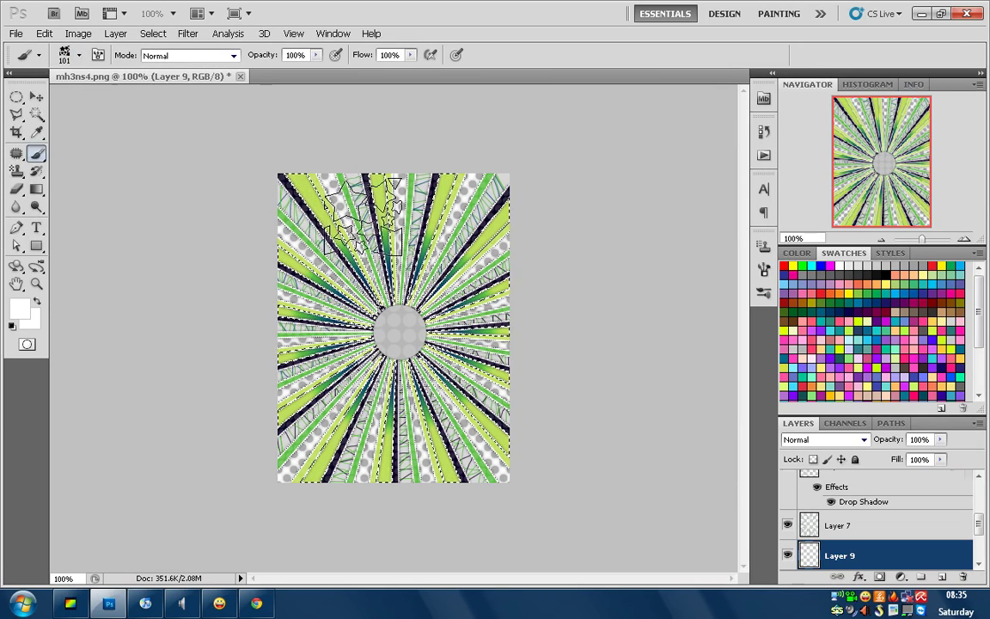
pyautogui.moveTo(305, 194); pyautogui.dragTo(292, 184)
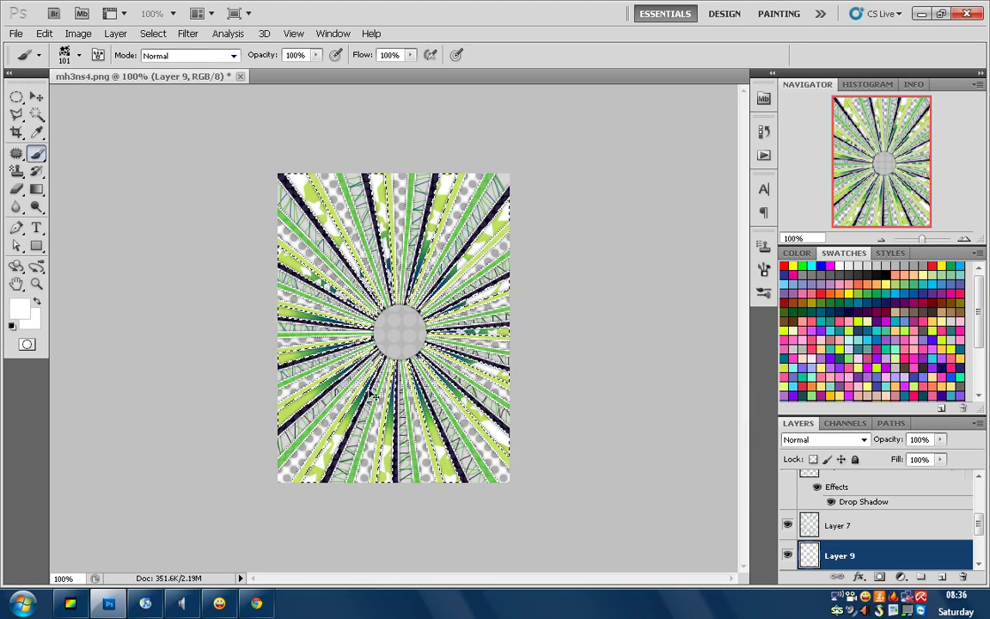
# Give the star layer a Drop Shadow at about 52% opacity.
pyautogui.rightClick(855, 556)
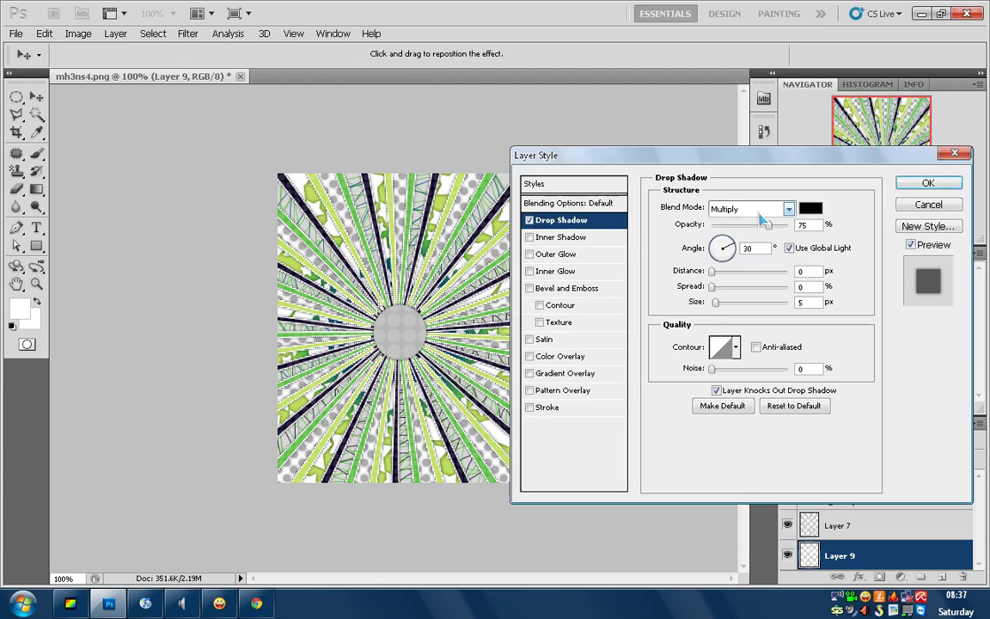
pyautogui.click(753, 225)
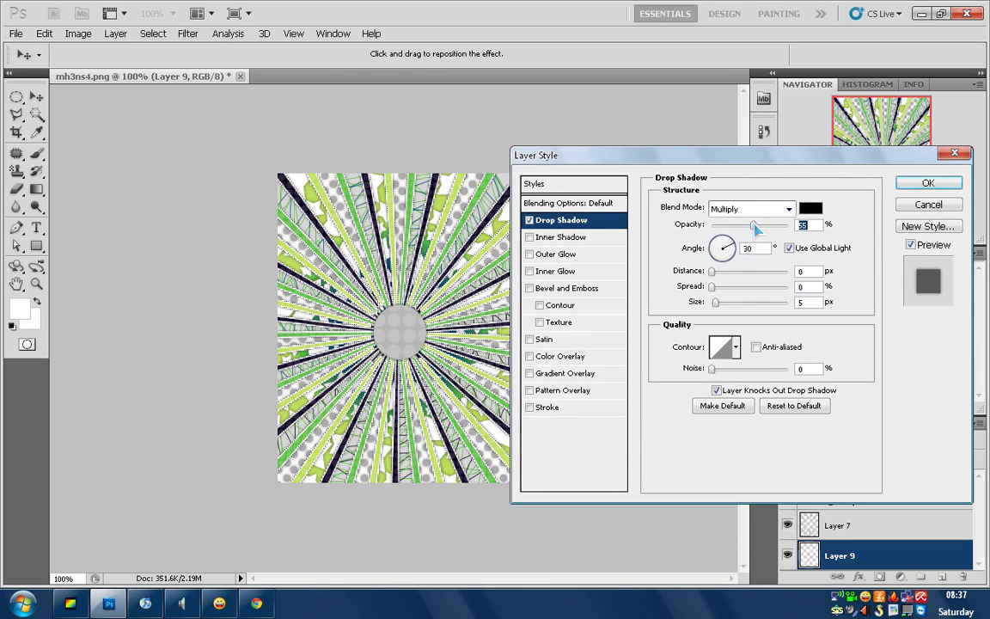
pyautogui.click(929, 183)
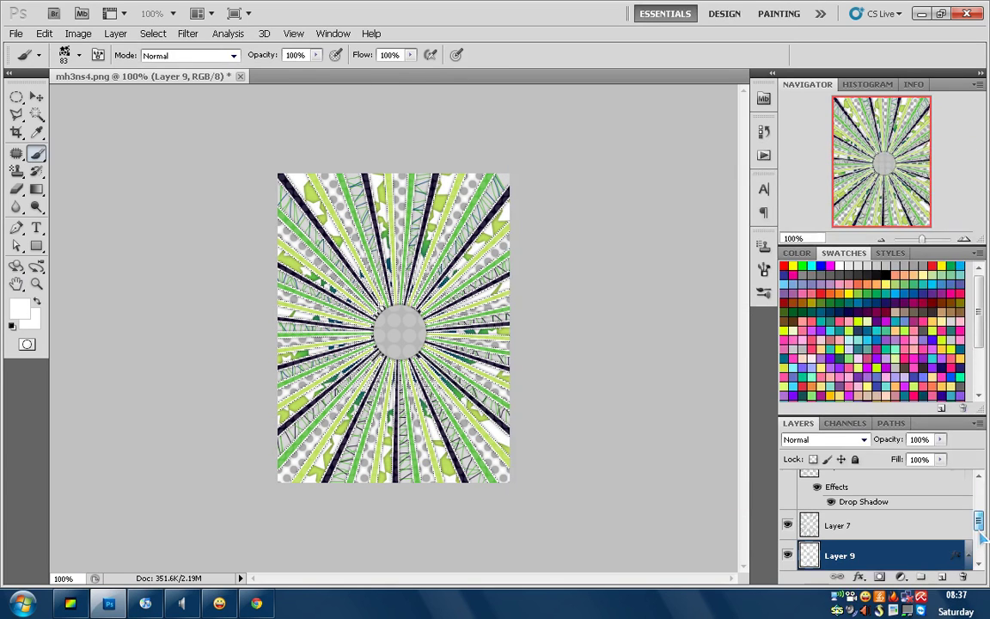
# Load Layer 8's green rays as an active selection.
pyautogui.moveTo(980, 533); pyautogui.dragTo(978, 551)
pyautogui.scroll(1, 935, 550)
pyautogui.click(867, 540)
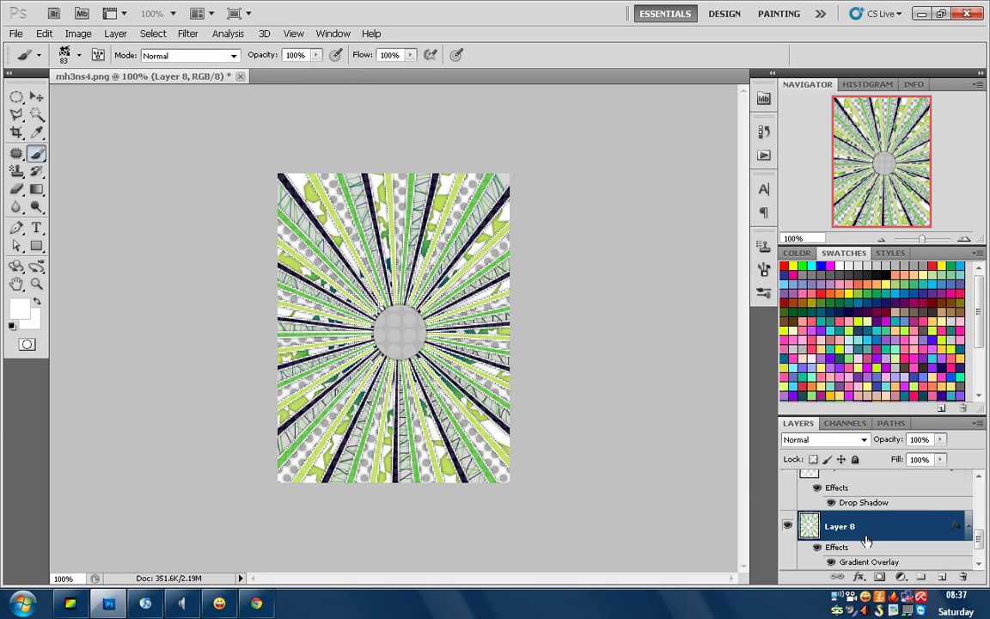
pyautogui.keyDown('ctrl'); pyautogui.click(810, 526); pyautogui.keyUp('ctrl')
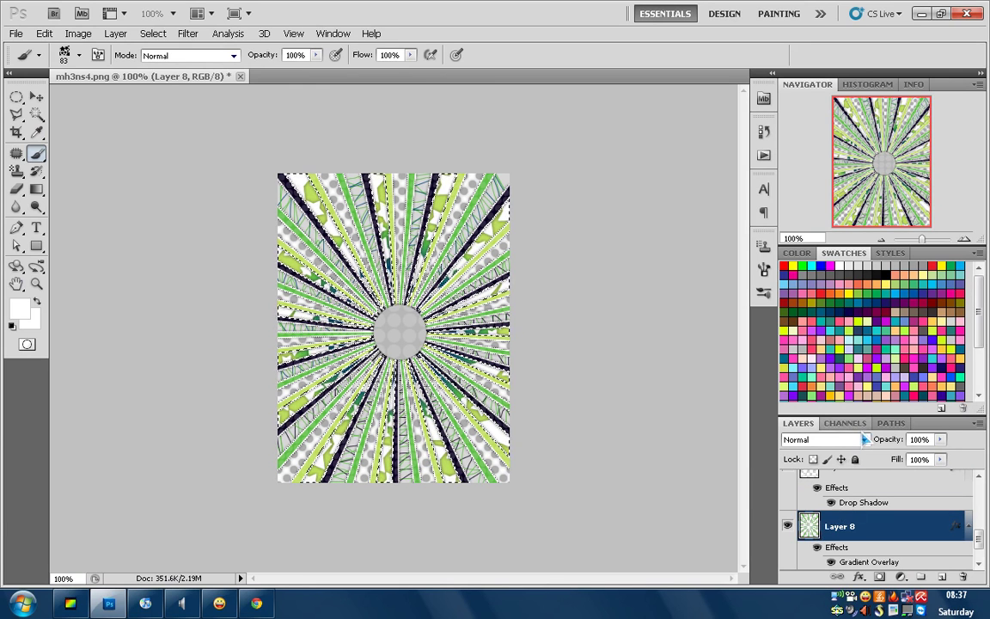
# Open and cancel the Add Noise filter, then create a new blank layer above Layer 8.
pyautogui.click(187, 33)
pyautogui.moveTo(224, 248)
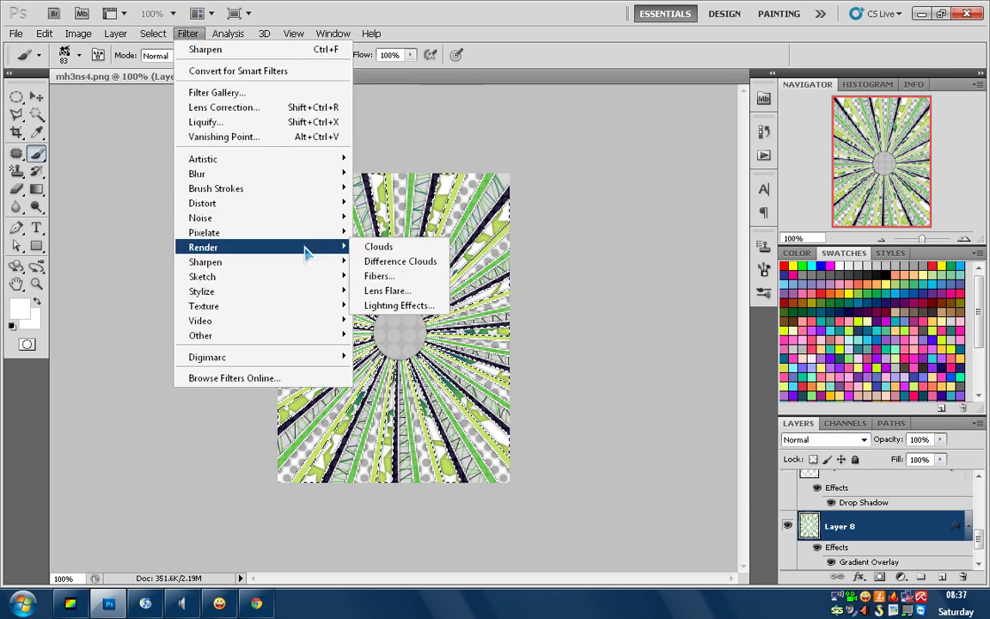
pyautogui.moveTo(200, 217)
pyautogui.click(383, 218)
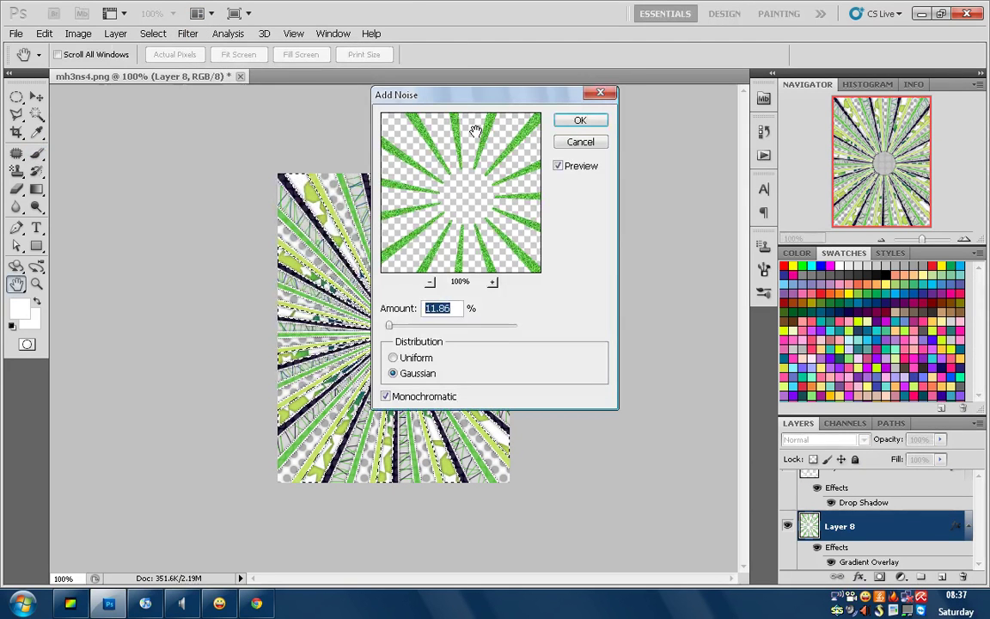
pyautogui.moveTo(447, 95); pyautogui.dragTo(458, 95)
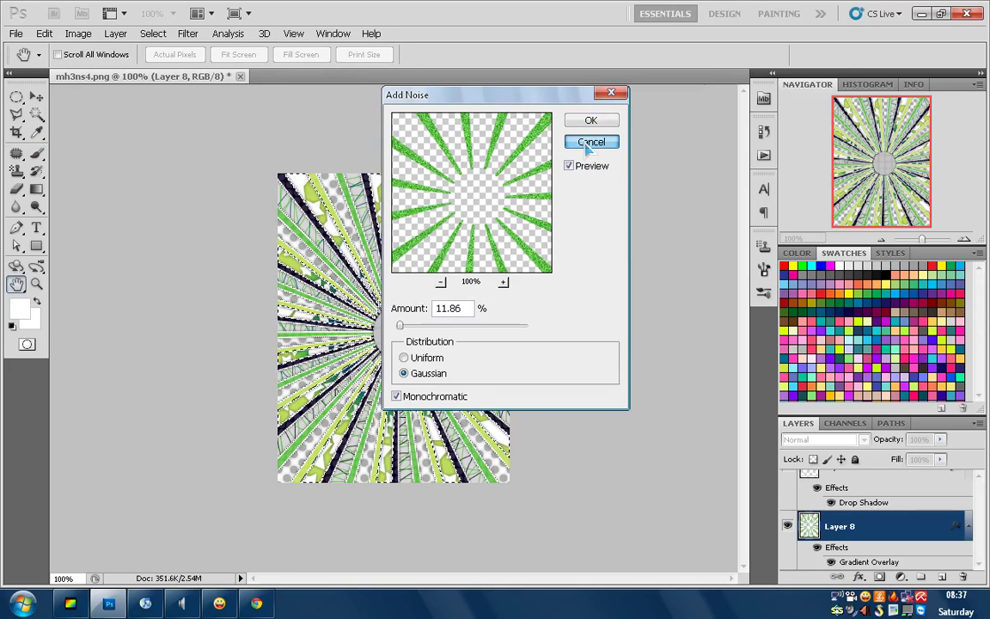
pyautogui.click(590, 144)
pyautogui.press('b')
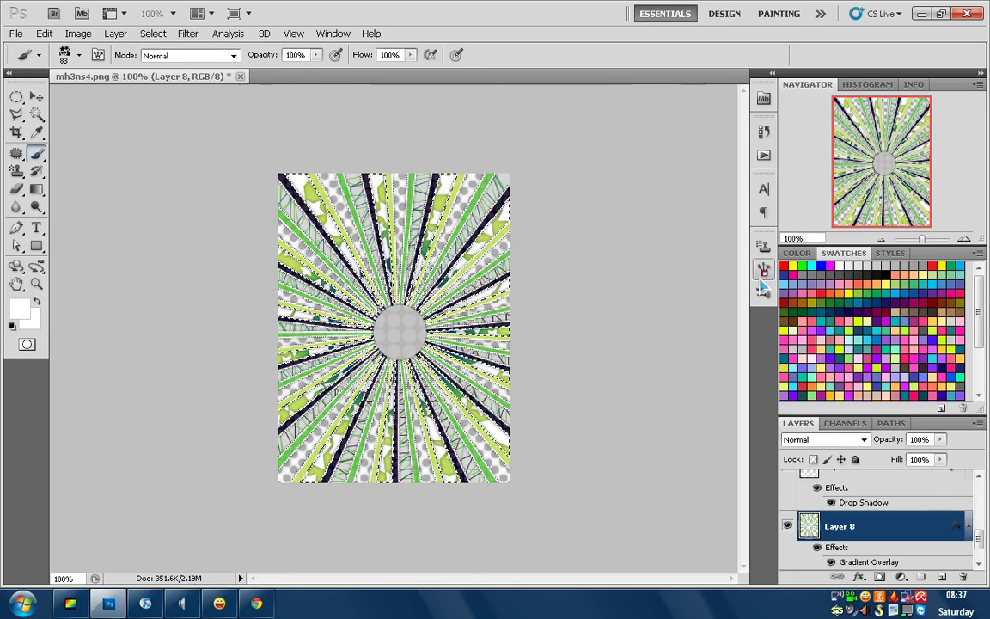
pyautogui.hotkey('ctrl', 'shift', 'alt', 'n')
# Merge Layer 8 with the new layer into Layer 10.
pyautogui.keyDown('shift'); pyautogui.click(847, 556); pyautogui.keyUp('shift')
pyautogui.rightClick(840, 529)
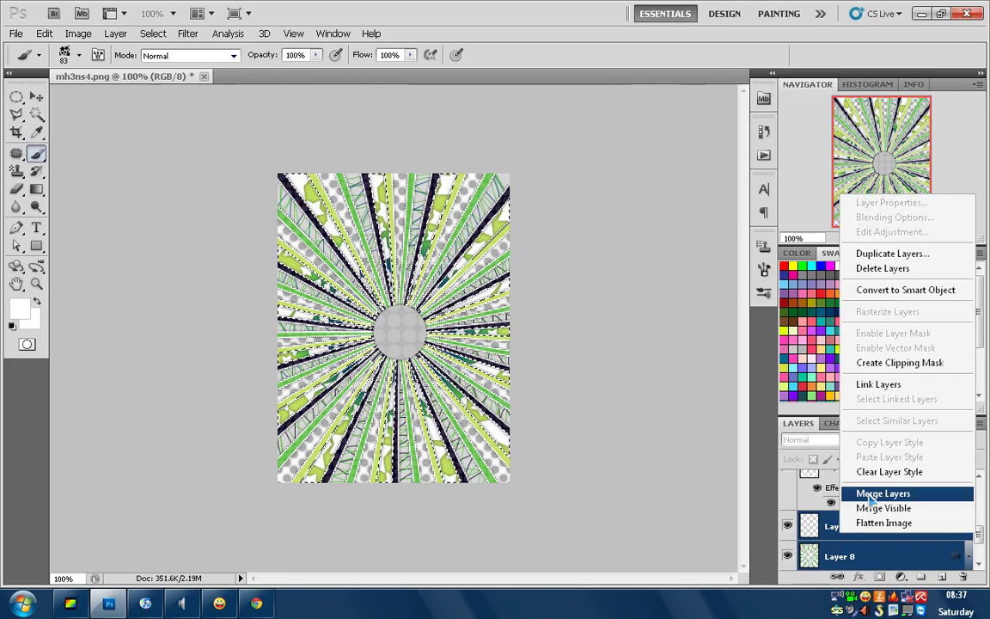
pyautogui.click(873, 495)
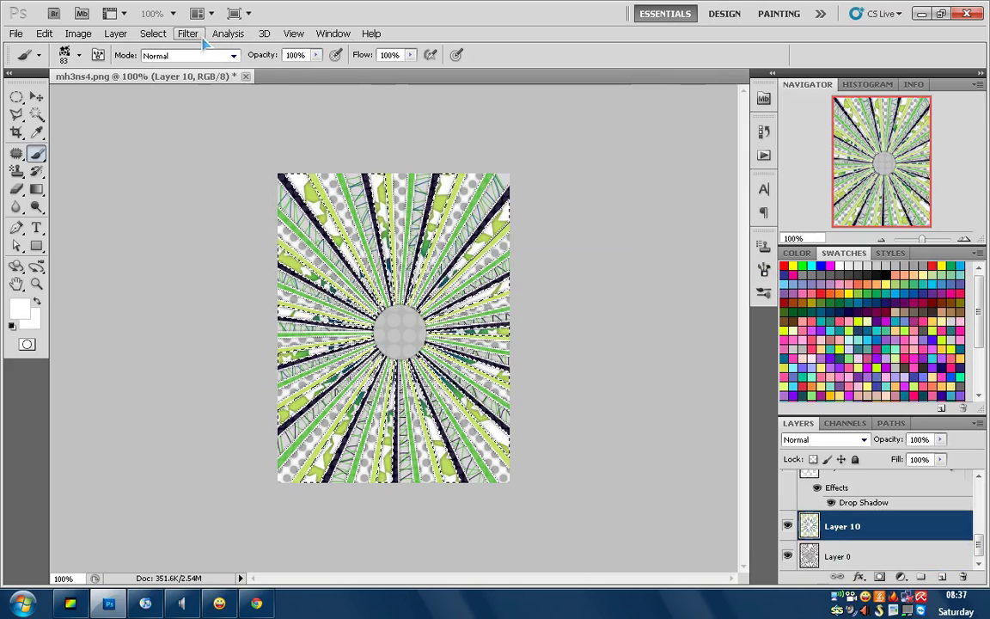
# Add about 7% Gaussian monochromatic noise to Layer 10.
pyautogui.click(192, 36)
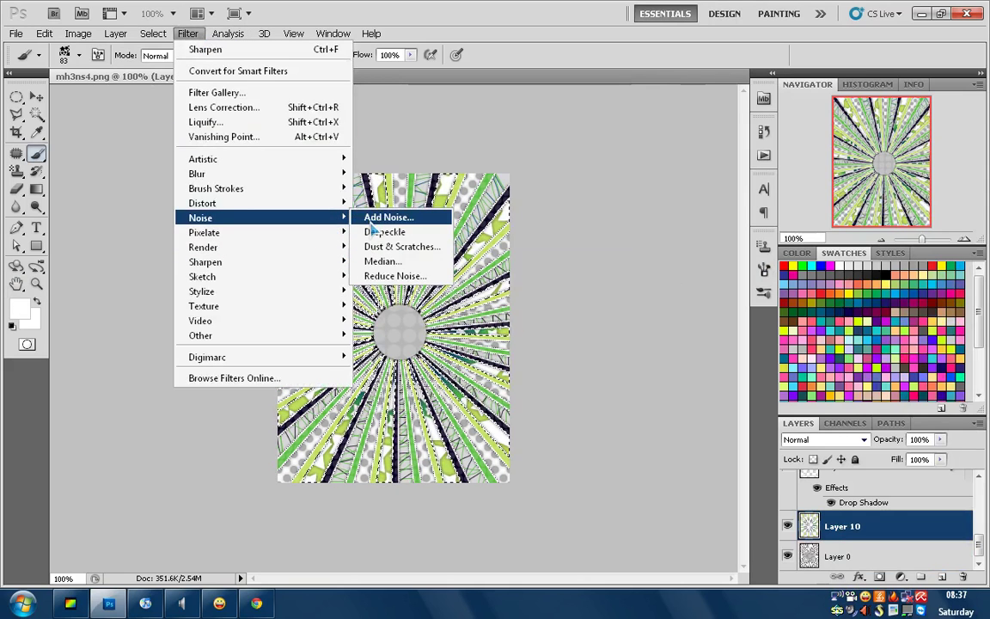
pyautogui.click(378, 219)
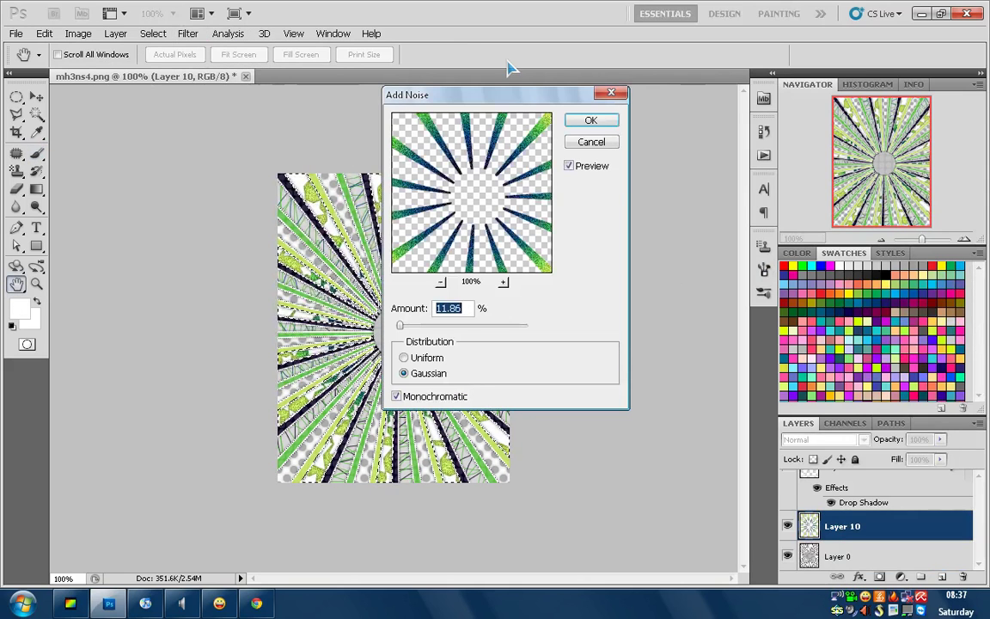
pyautogui.moveTo(509, 96); pyautogui.dragTo(614, 104)
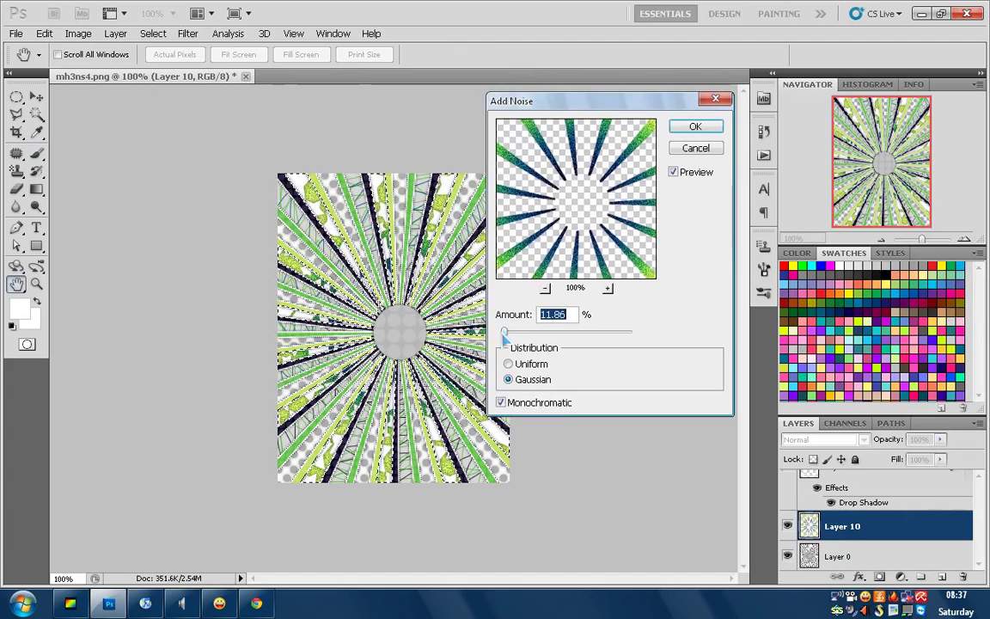
pyautogui.moveTo(507, 332); pyautogui.dragTo(504, 334)
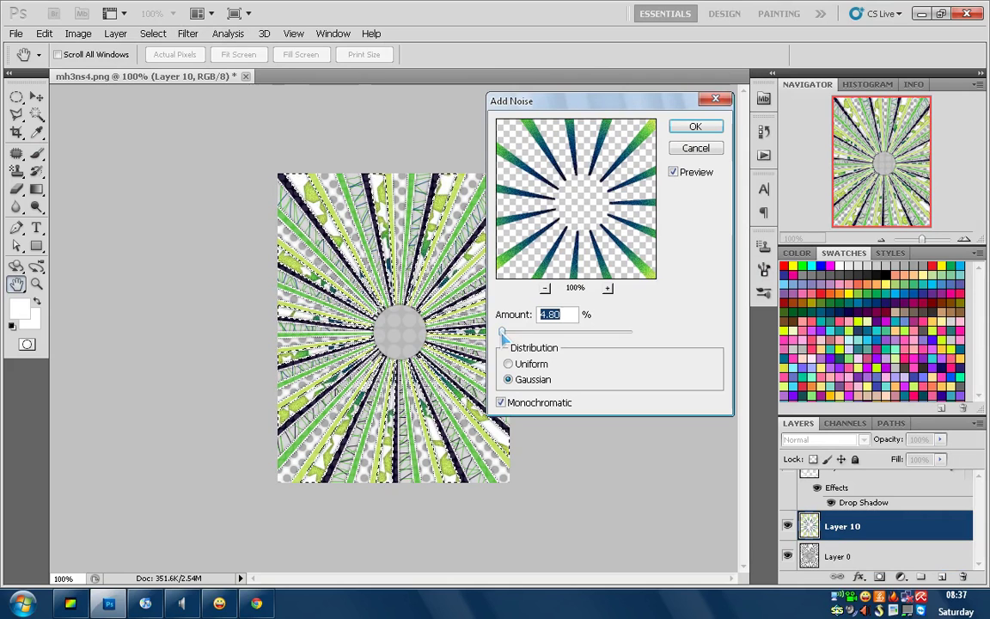
pyautogui.moveTo(504, 335); pyautogui.dragTo(505, 336)
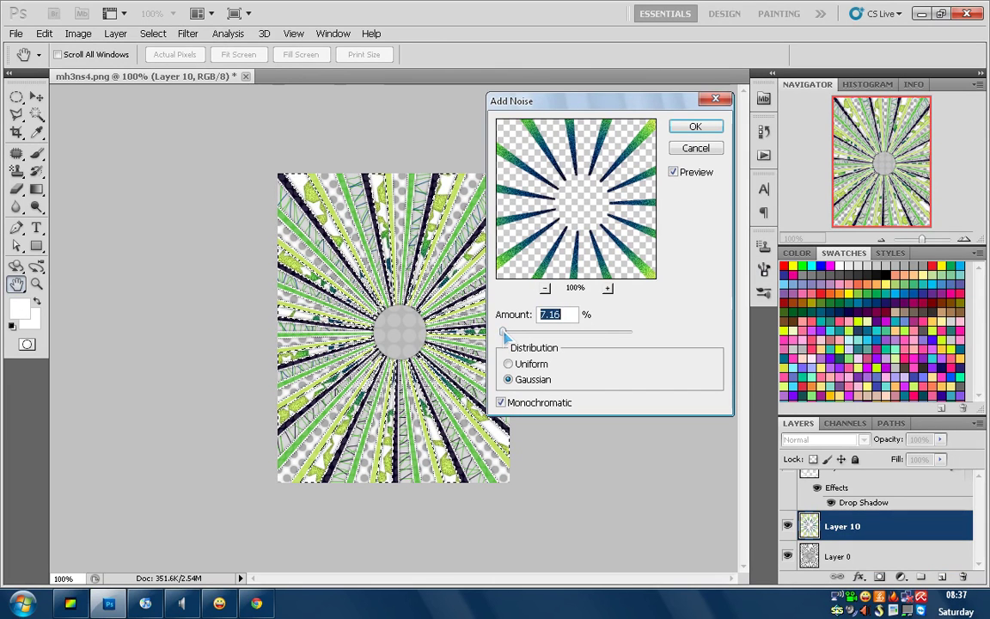
pyautogui.press('Return')
pyautogui.press('b')
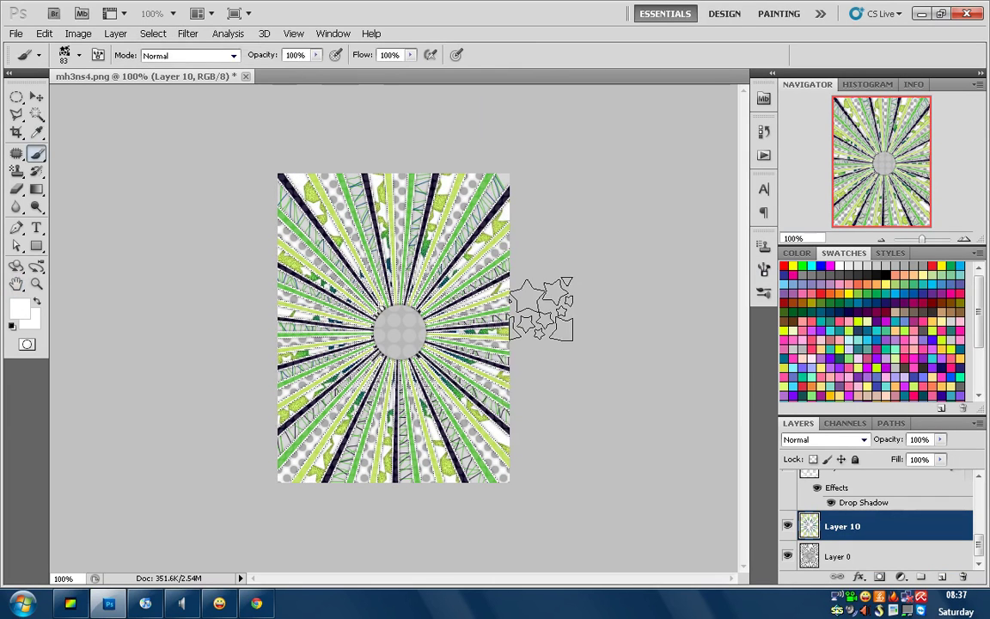
# Reopen the recent file 1katievector.psd.
pyautogui.click(16, 247)
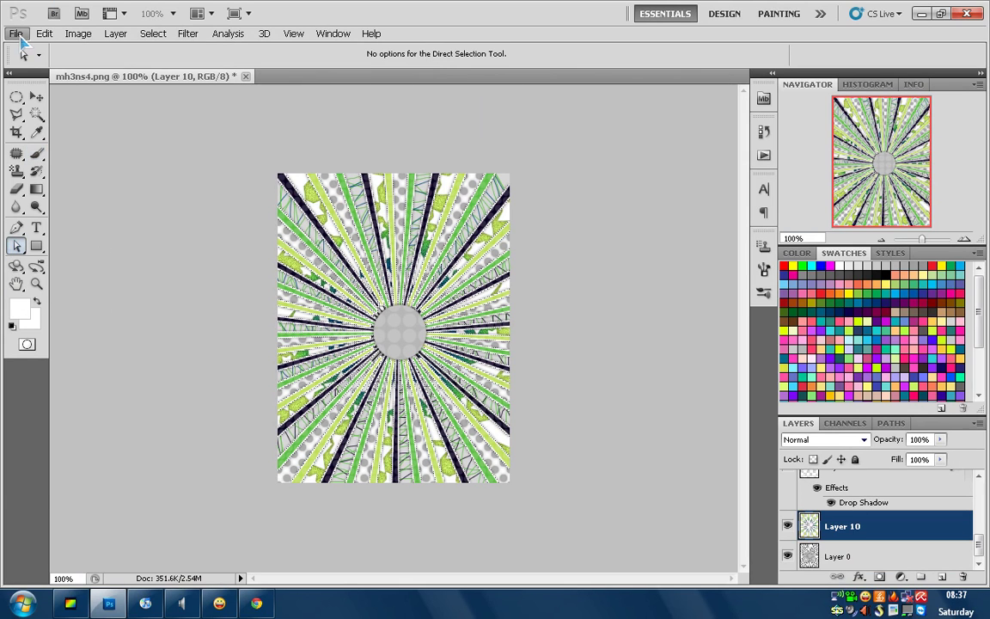
pyautogui.click(16, 34)
pyautogui.moveTo(46, 139)
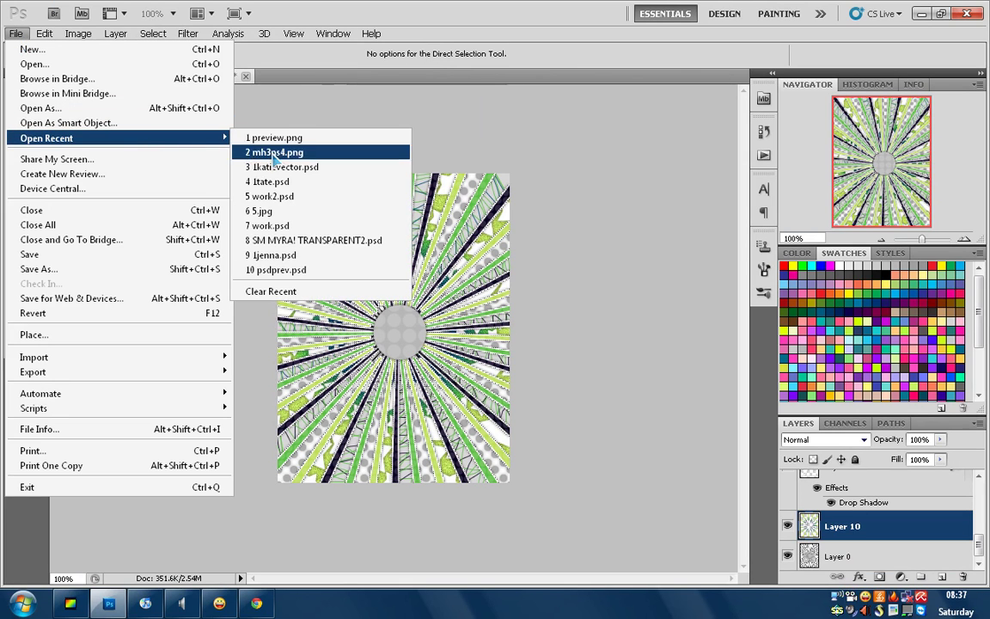
pyautogui.click(279, 167)
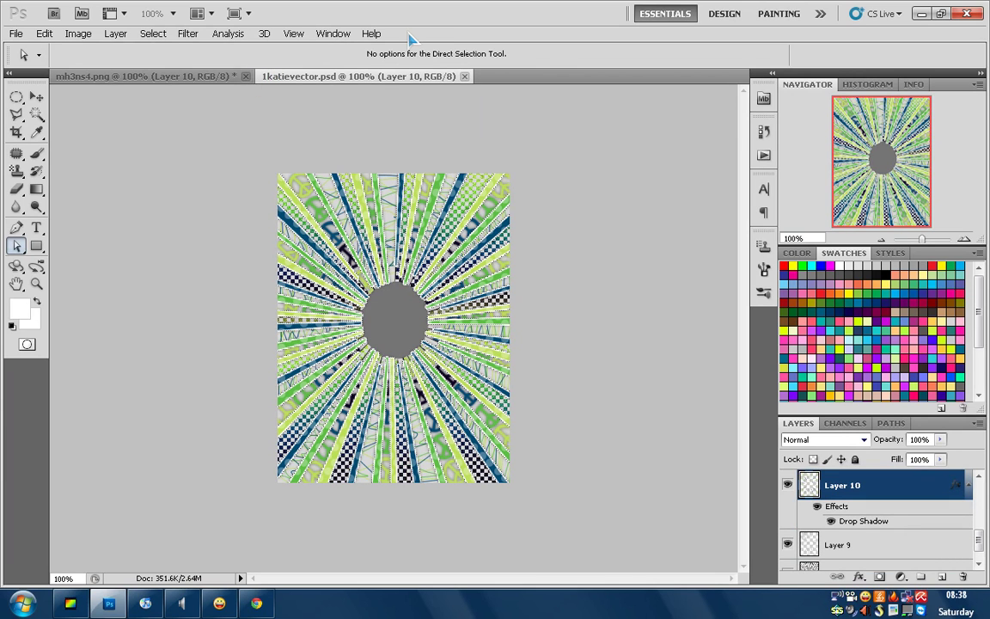
# Switch between mh3ns4.png and 1katievector.psd to compare, ending on 1katievector.psd.
pyautogui.click(212, 80)
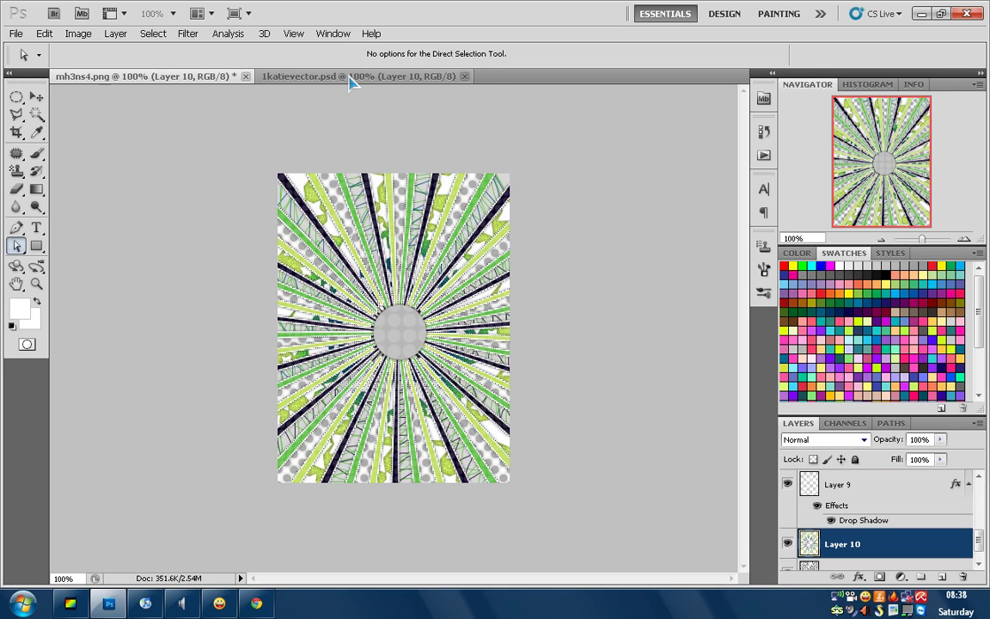
pyautogui.click(318, 76)
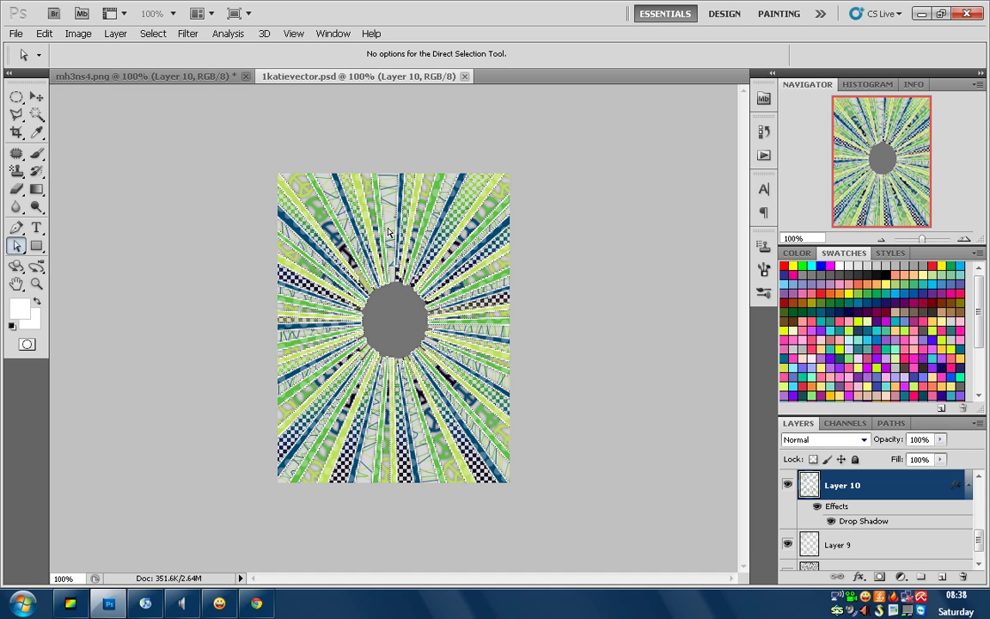
pyautogui.click(206, 79)
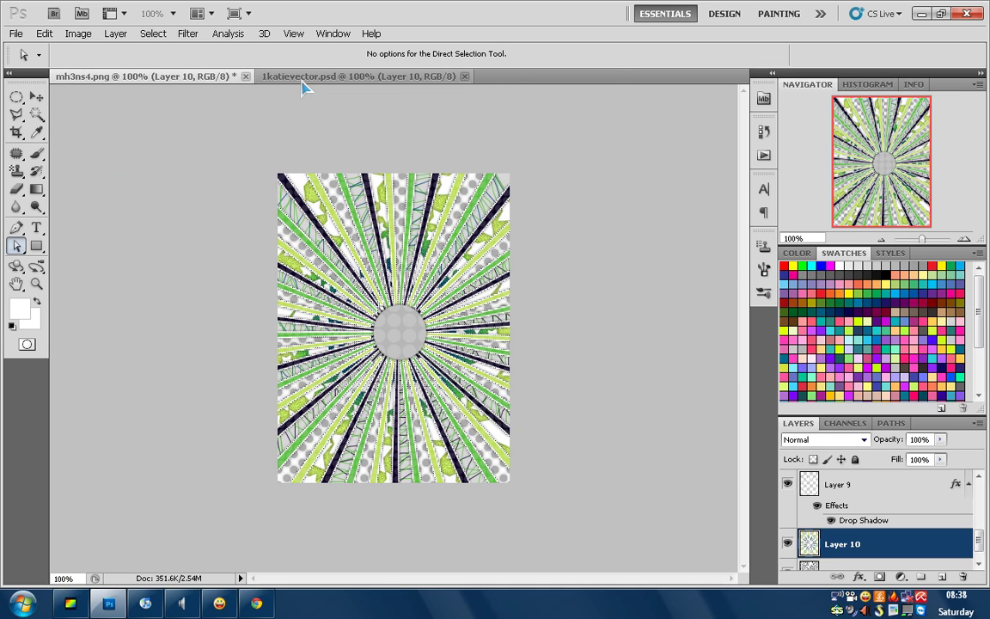
pyautogui.click(306, 78)
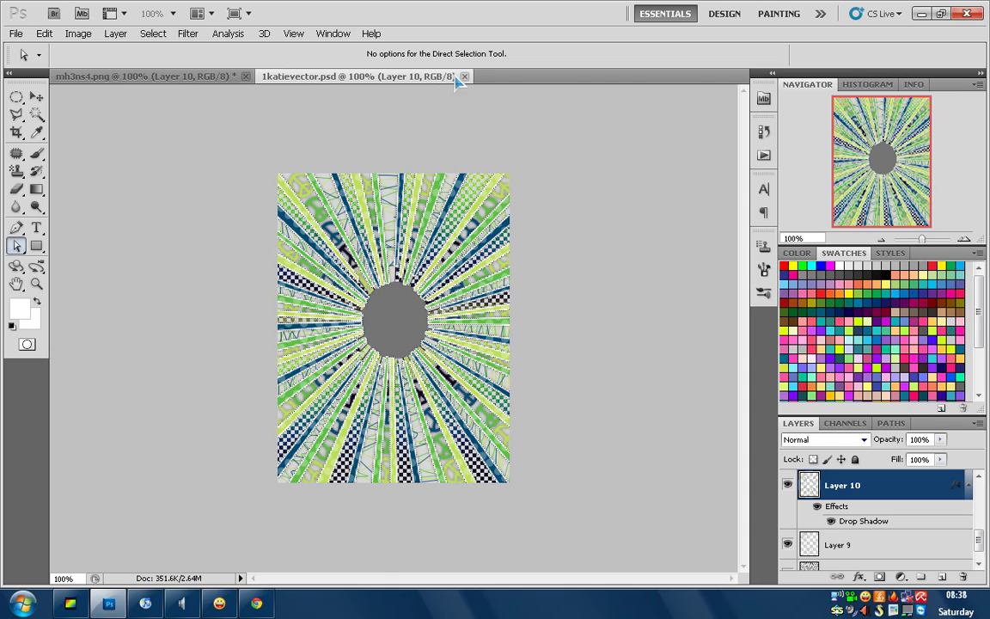